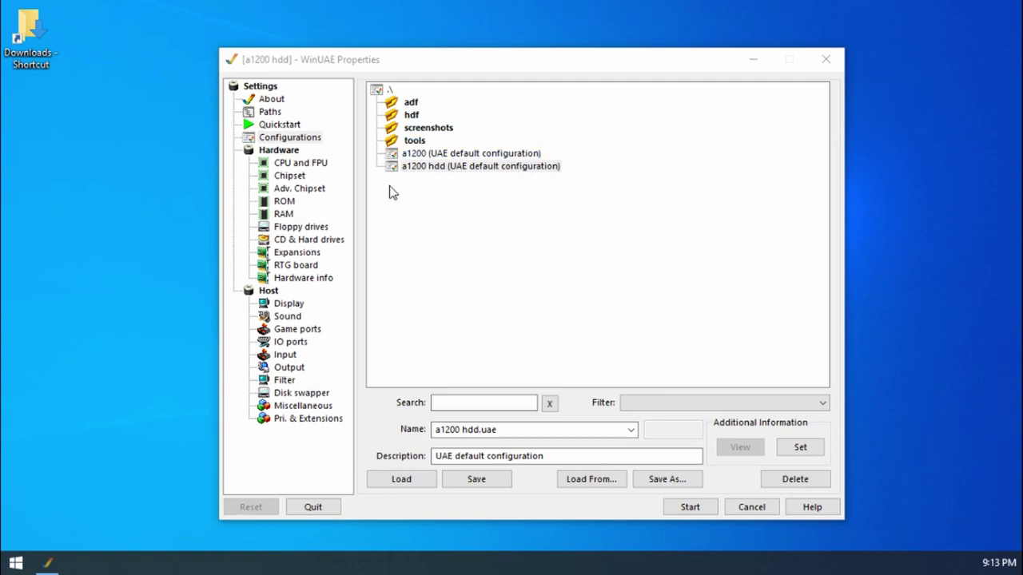
Load the a1200 hdd configuration and start the emulation
{"action": "left_click", "coordinate": [458, 173]}
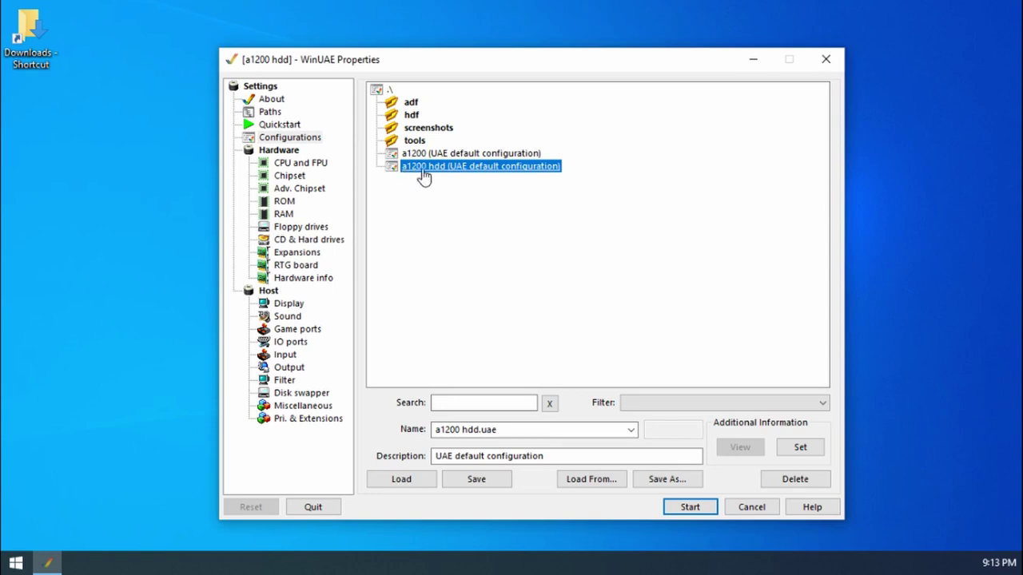
{"action": "left_click", "coordinate": [402, 480]}
{"action": "left_click", "coordinate": [691, 510]}
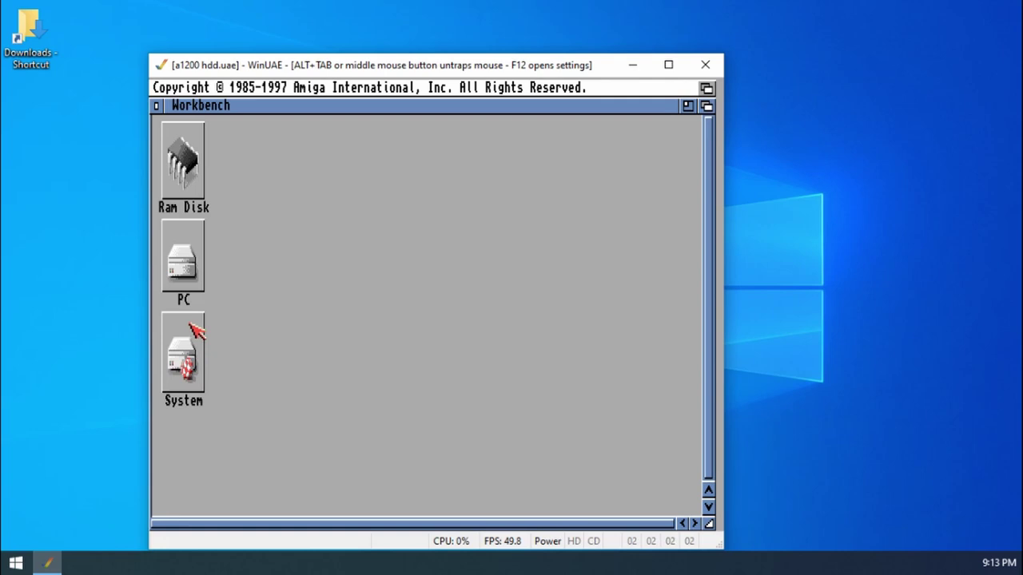
Set the Workbench screen mode to PAL:High Res Laced in the System disk's Prefs, save it, and close the open drawers
{"action": "double_click", "coordinate": [192, 324]}
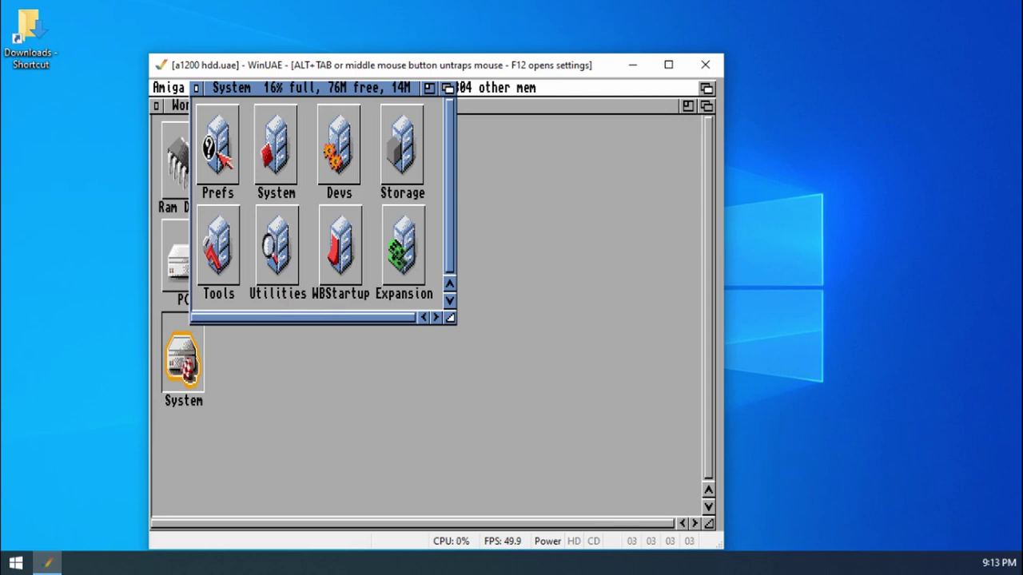
{"action": "double_click", "coordinate": [231, 170]}
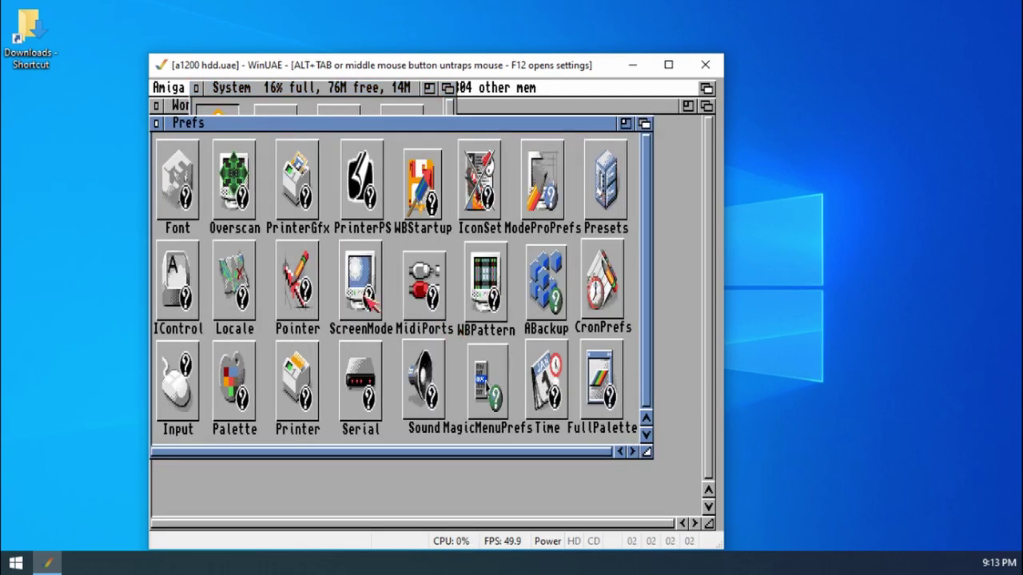
{"action": "double_click", "coordinate": [367, 296]}
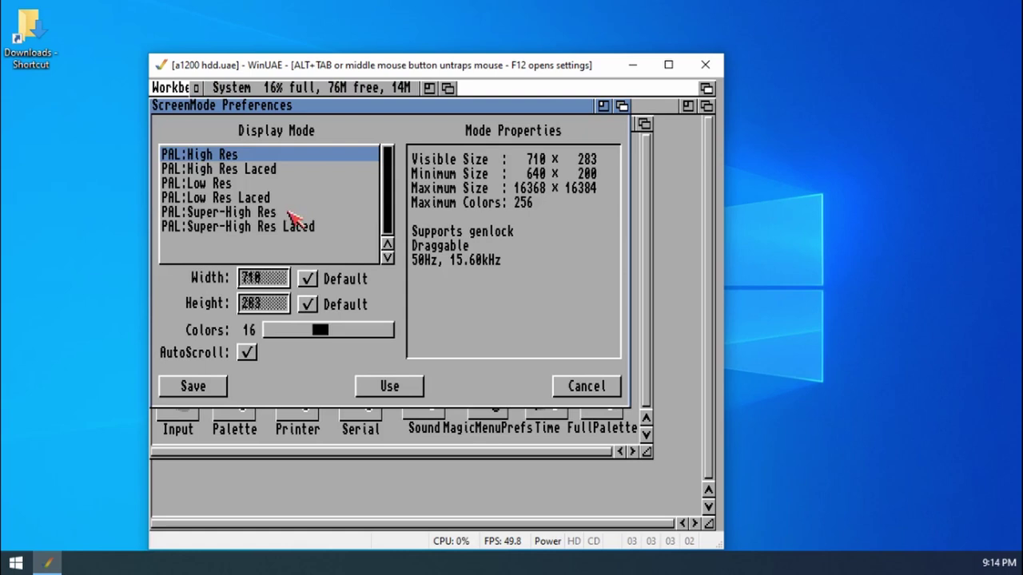
{"action": "left_click", "coordinate": [173, 173]}
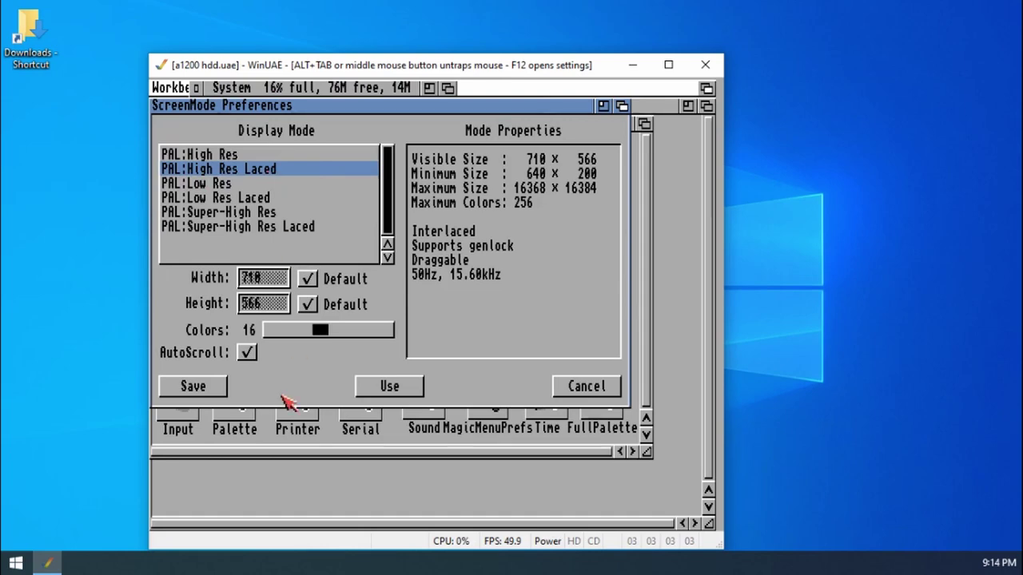
{"action": "left_click", "coordinate": [196, 387]}
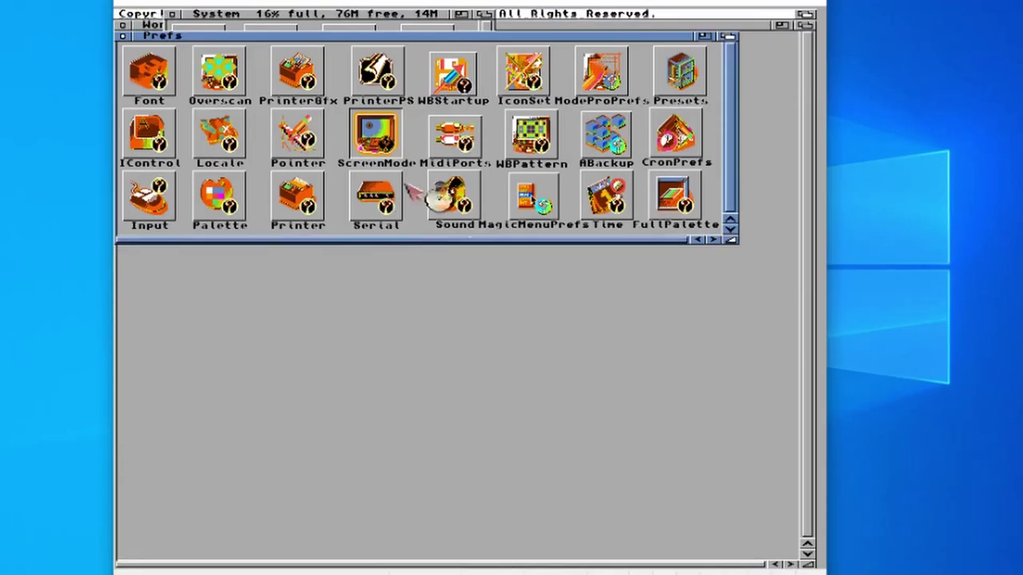
{"action": "left_click", "coordinate": [124, 37]}
{"action": "left_click", "coordinate": [171, 13]}
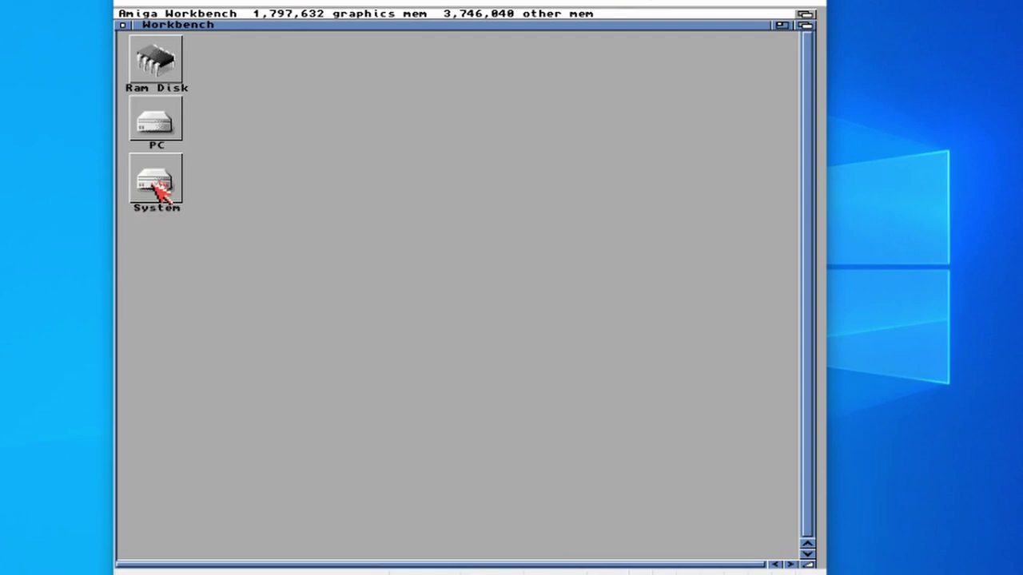
In the System disk's Overscan preferences, resize the PAL text area to fill the visible screen at 710 × 283
{"action": "double_click", "coordinate": [155, 183]}
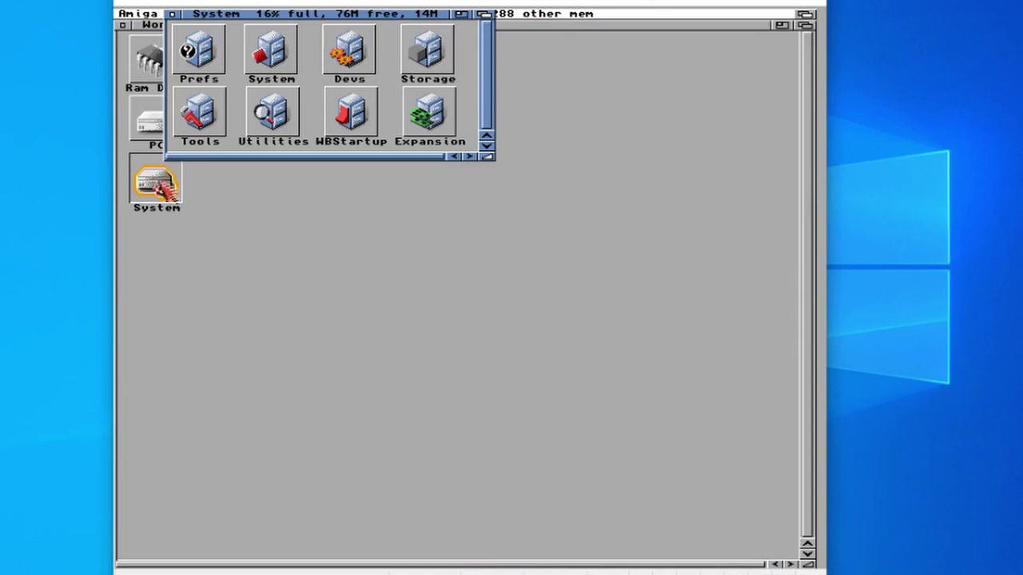
{"action": "left_click", "coordinate": [205, 56]}
{"action": "double_click", "coordinate": [202, 53]}
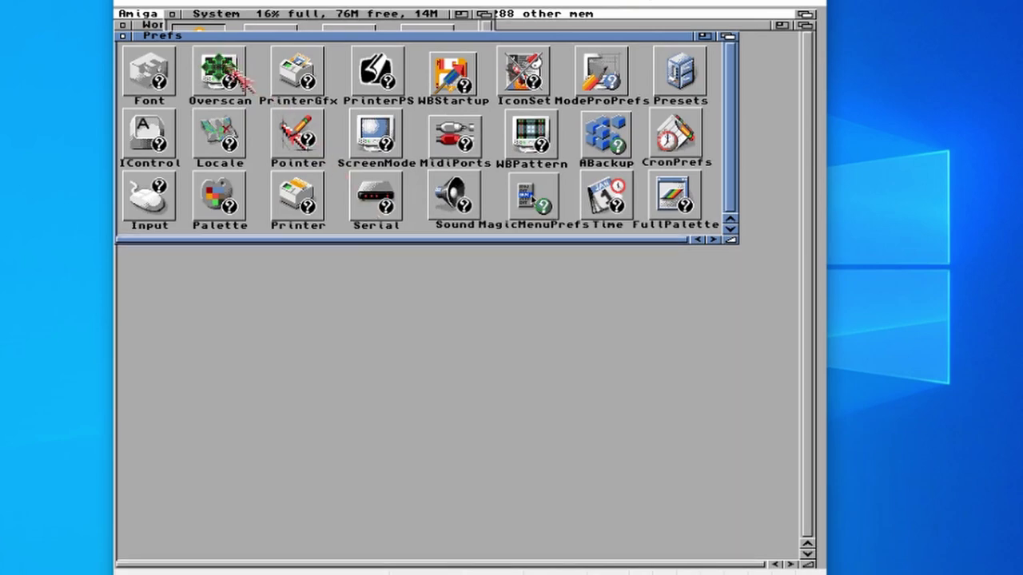
{"action": "left_click", "coordinate": [224, 69]}
{"action": "double_click", "coordinate": [224, 69]}
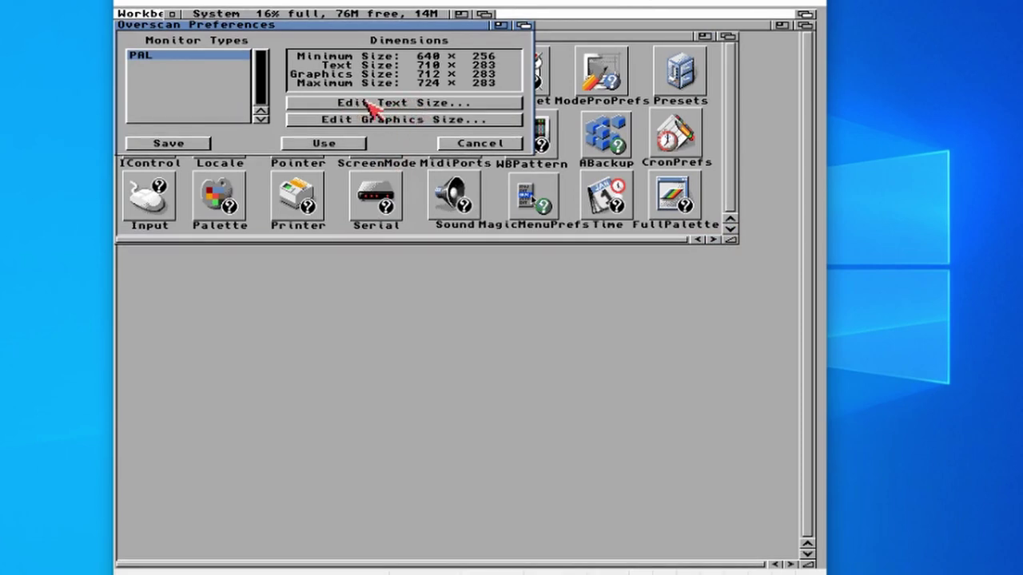
{"action": "left_click", "coordinate": [370, 110]}
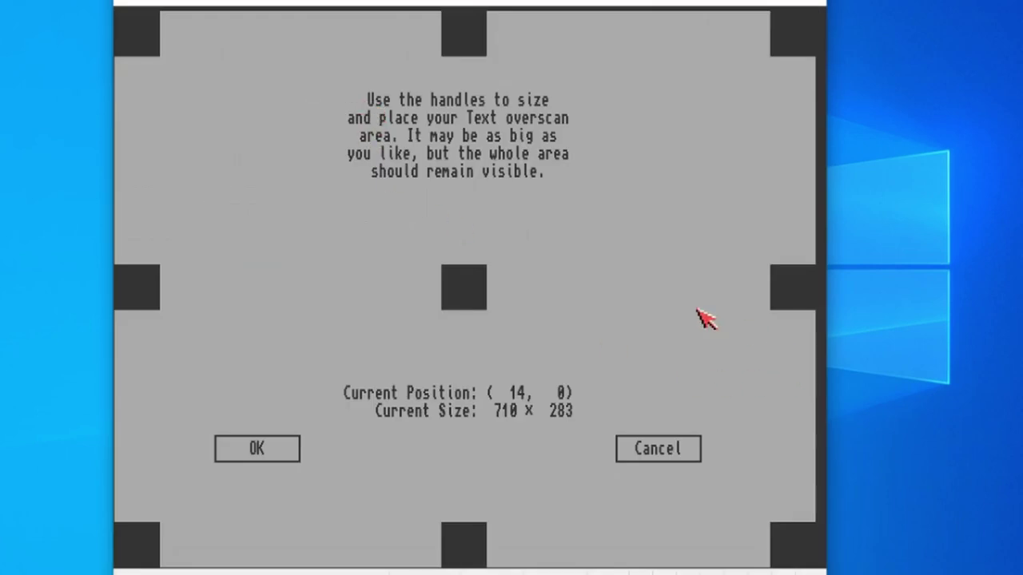
{"action": "left_click_drag", "start_coordinate": [802, 37], "coordinate": [758, 89]}
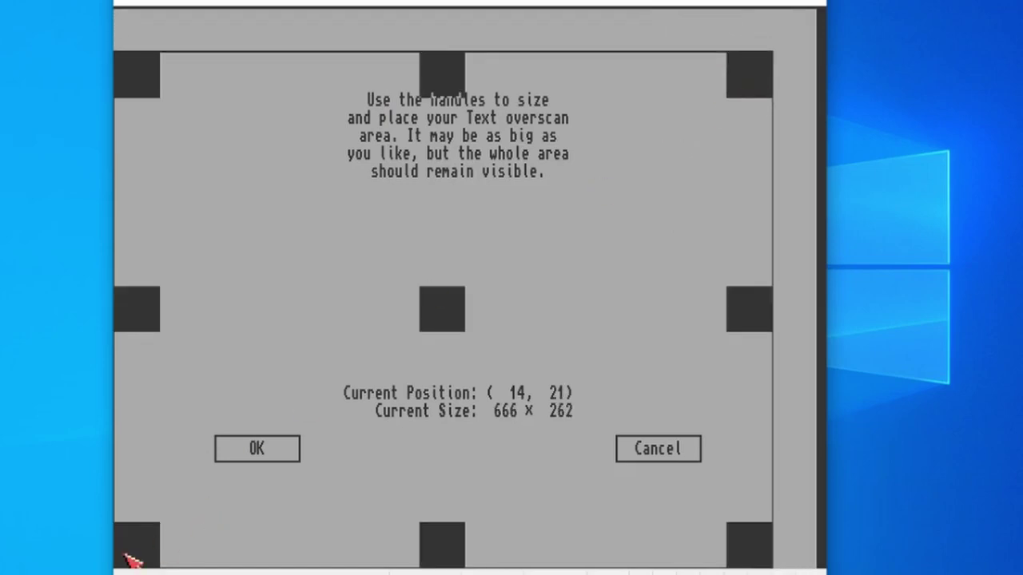
{"action": "left_click_drag", "start_coordinate": [133, 556], "coordinate": [180, 524]}
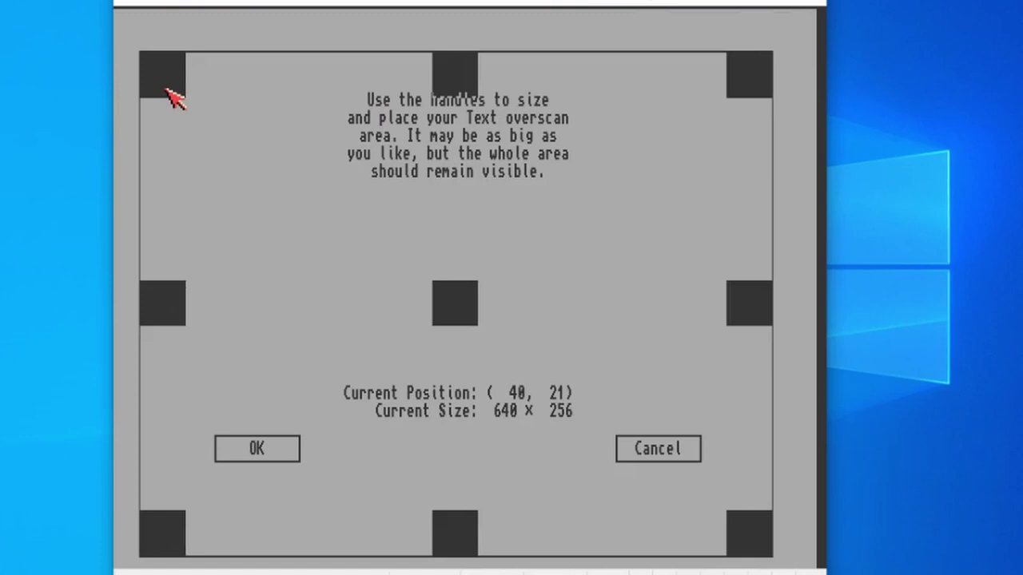
{"action": "left_click_drag", "start_coordinate": [166, 90], "coordinate": [149, 58]}
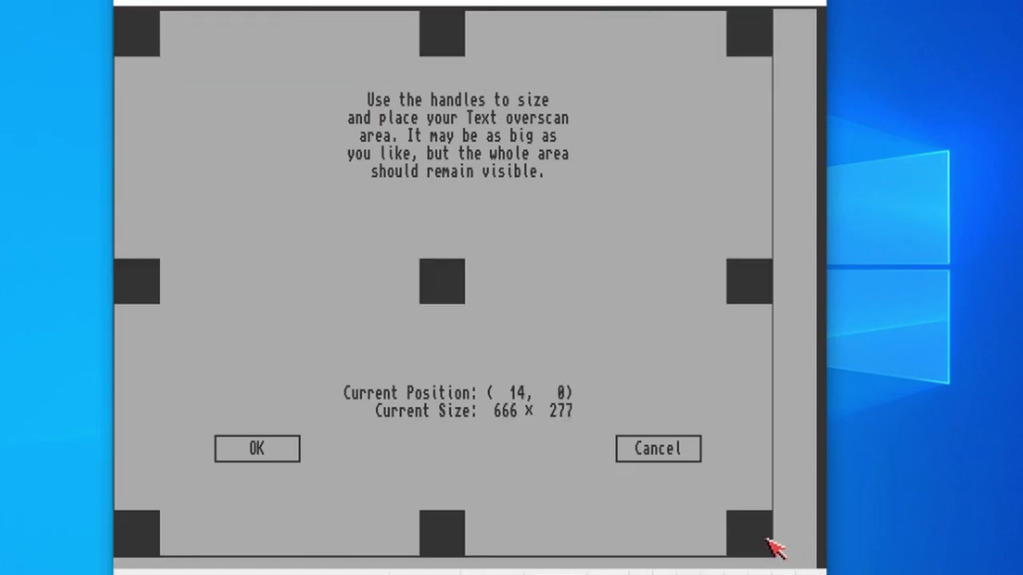
{"action": "left_click_drag", "start_coordinate": [772, 543], "coordinate": [807, 554]}
{"action": "left_click", "coordinate": [265, 456]}
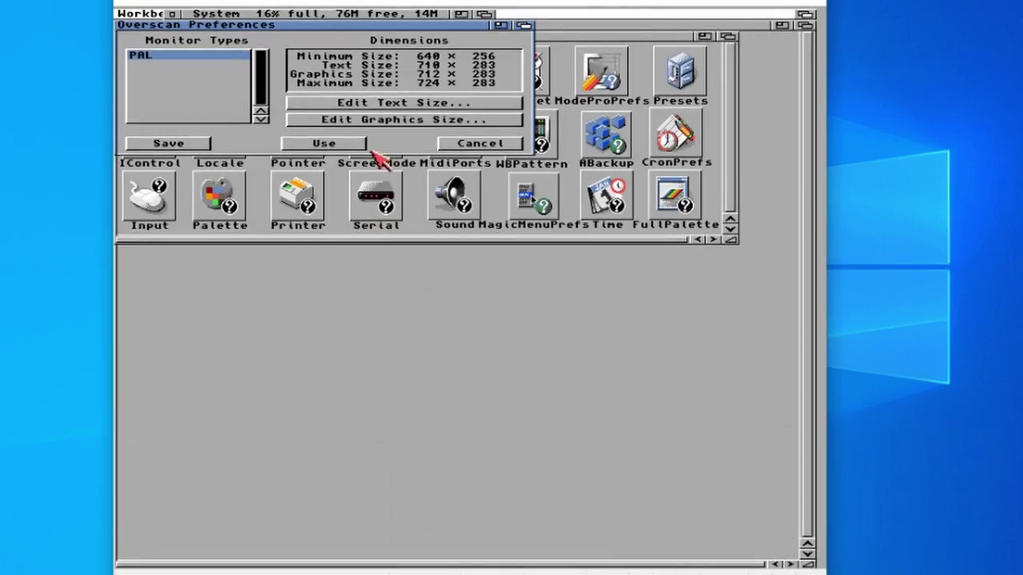
Resize the PAL graphics overscan area to 710 × 283 and save the overscan preferences
{"action": "left_click", "coordinate": [452, 122]}
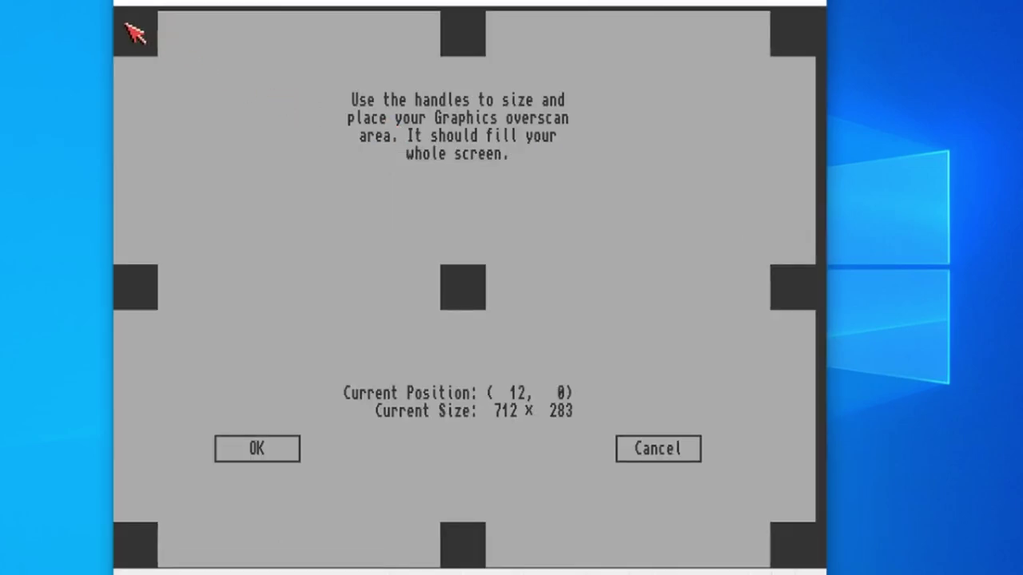
{"action": "left_click_drag", "start_coordinate": [133, 32], "coordinate": [214, 98]}
{"action": "left_click_drag", "start_coordinate": [798, 91], "coordinate": [759, 41]}
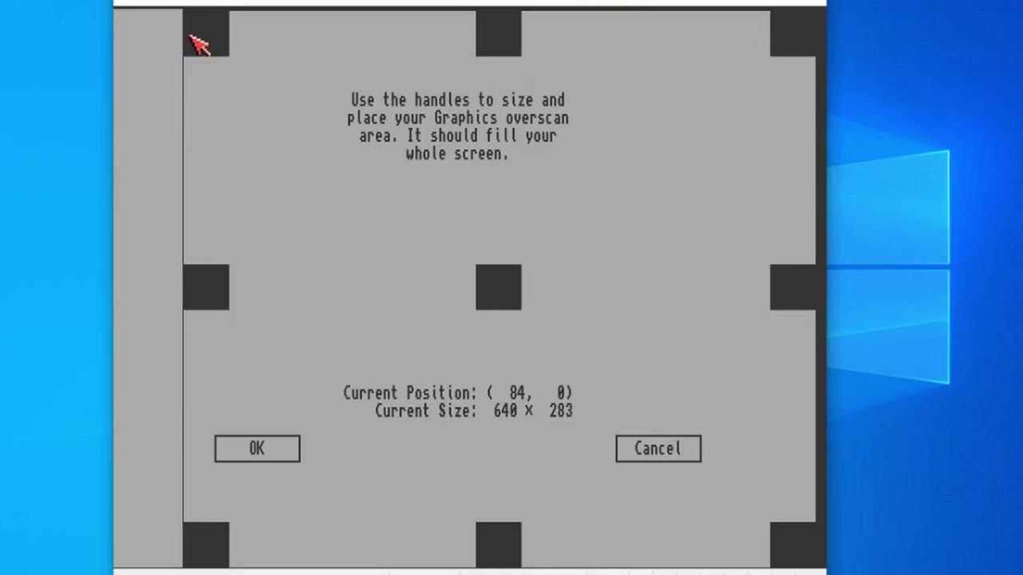
{"action": "left_click_drag", "start_coordinate": [199, 40], "coordinate": [134, 40]}
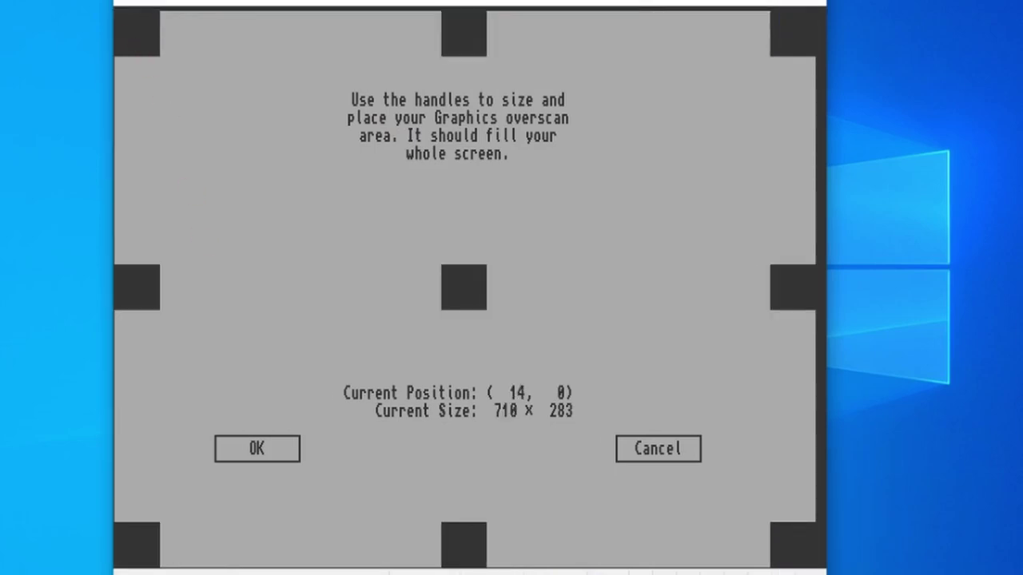
{"action": "mouse_move", "coordinate": [799, 547]}
{"action": "left_mouse_down"}
{"action": "mouse_move", "coordinate": [687, 482]}
{"action": "mouse_move", "coordinate": [803, 552]}
{"action": "left_mouse_up"}
{"action": "left_click", "coordinate": [257, 449]}
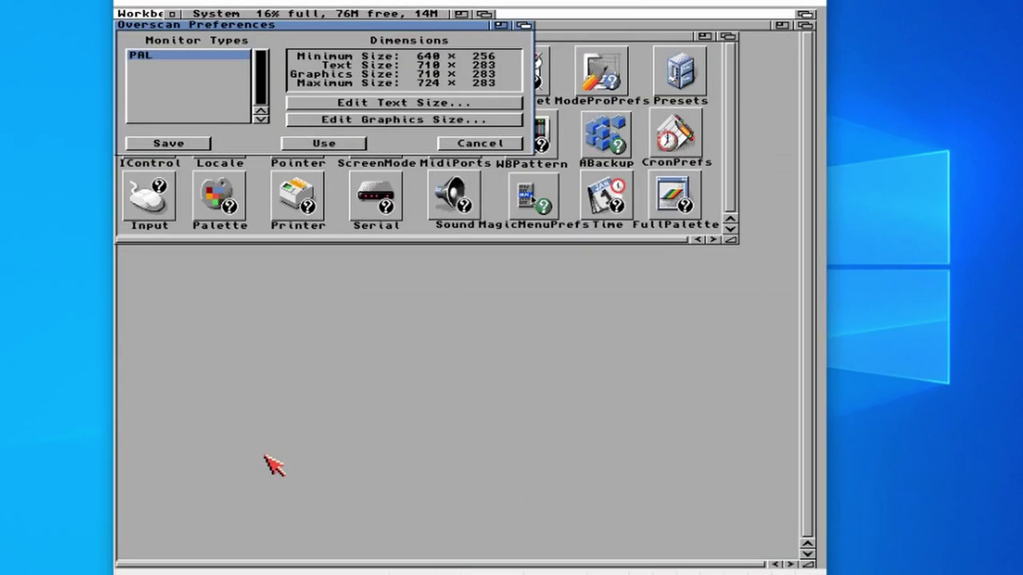
{"action": "left_click", "coordinate": [195, 145]}
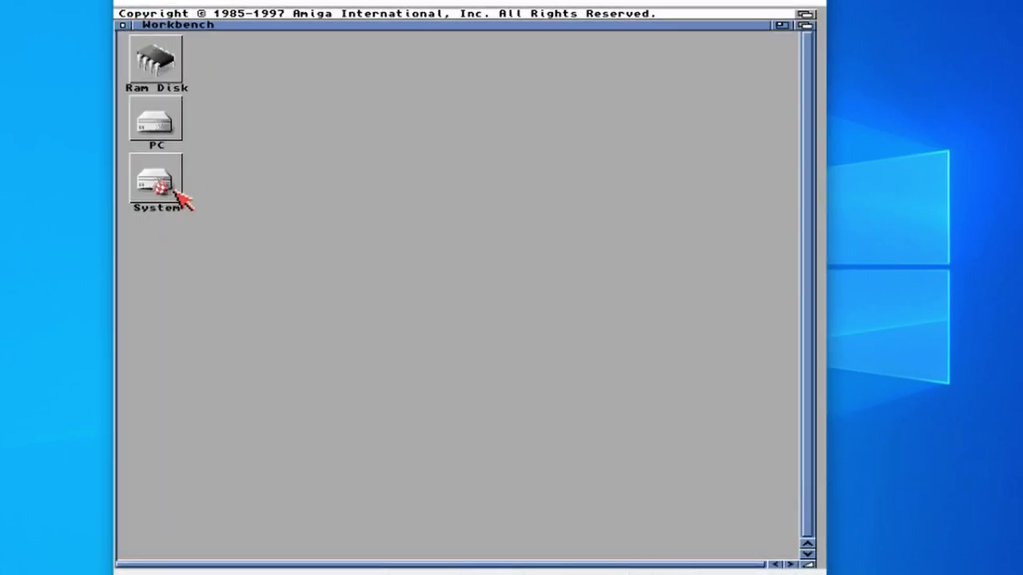
Open the Font preferences in the System disk's Prefs and set the Workbench icon text to helvetica 13
{"action": "left_click", "coordinate": [324, 155]}
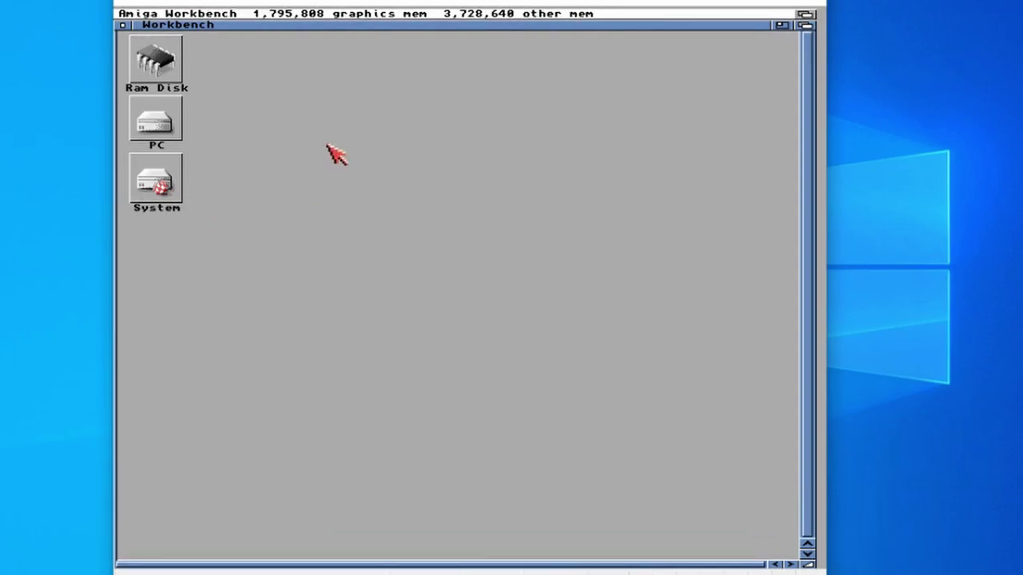
{"action": "double_click", "coordinate": [142, 194]}
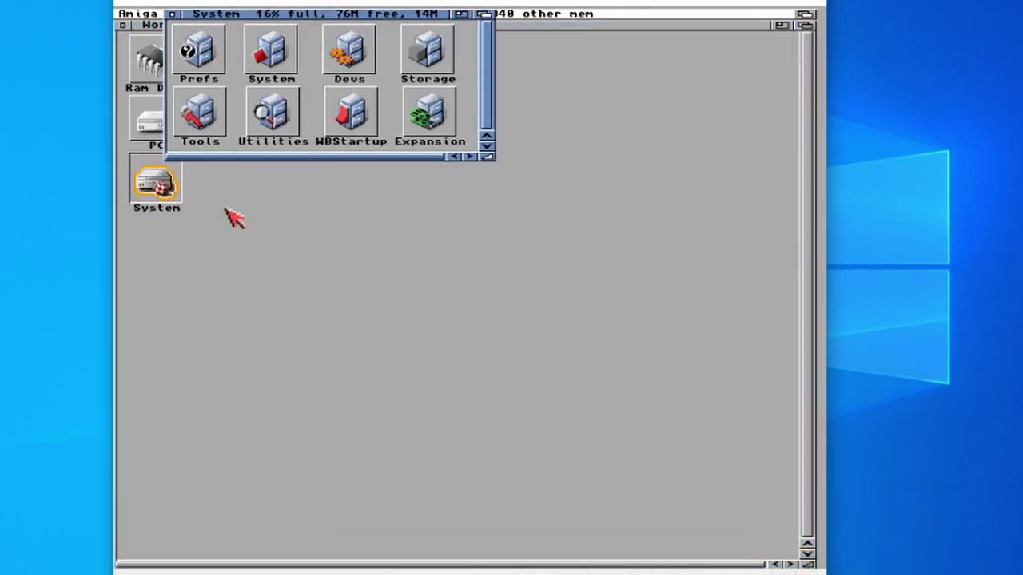
{"action": "double_click", "coordinate": [197, 69]}
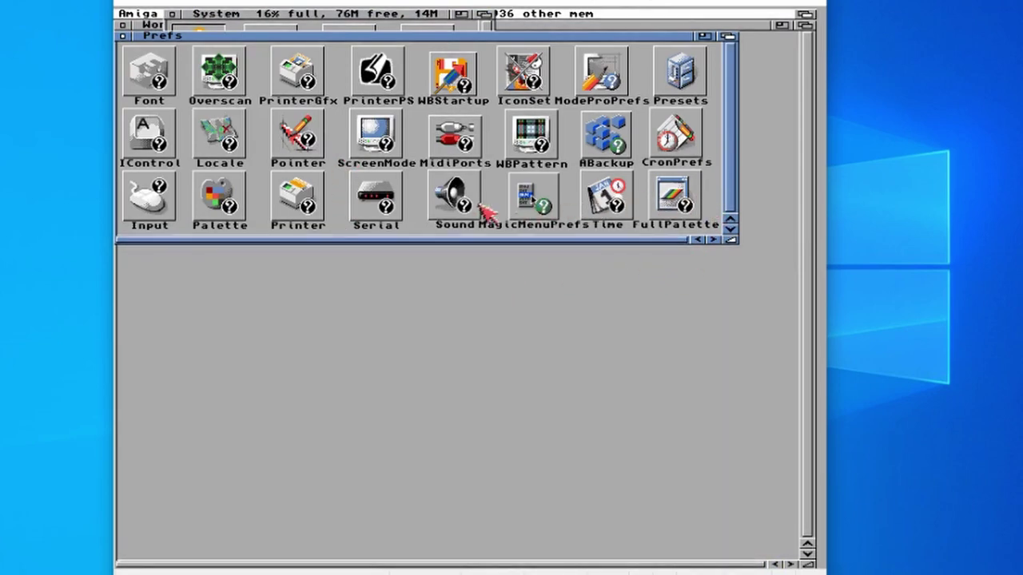
{"action": "double_click", "coordinate": [159, 74]}
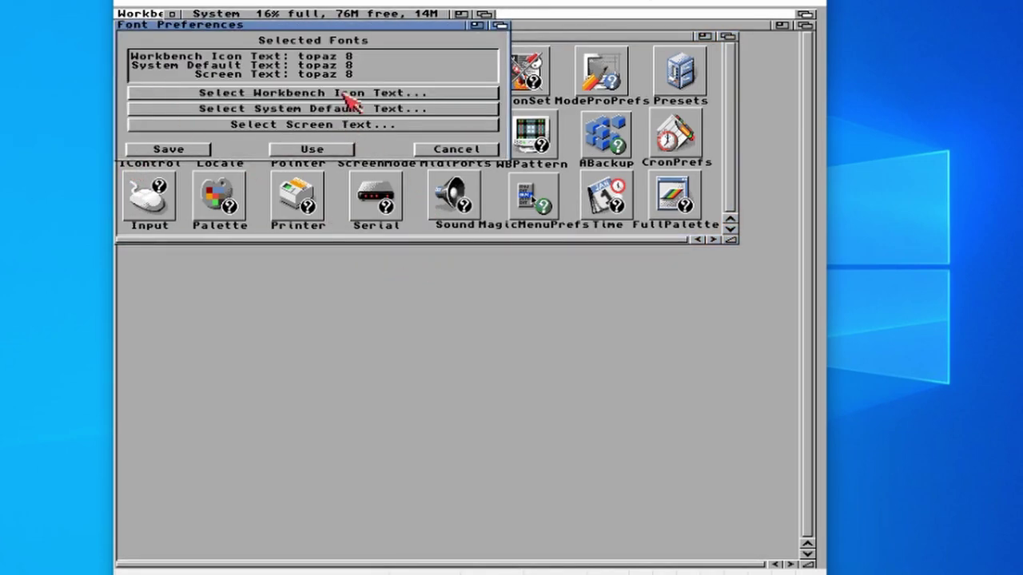
{"action": "left_click", "coordinate": [416, 92]}
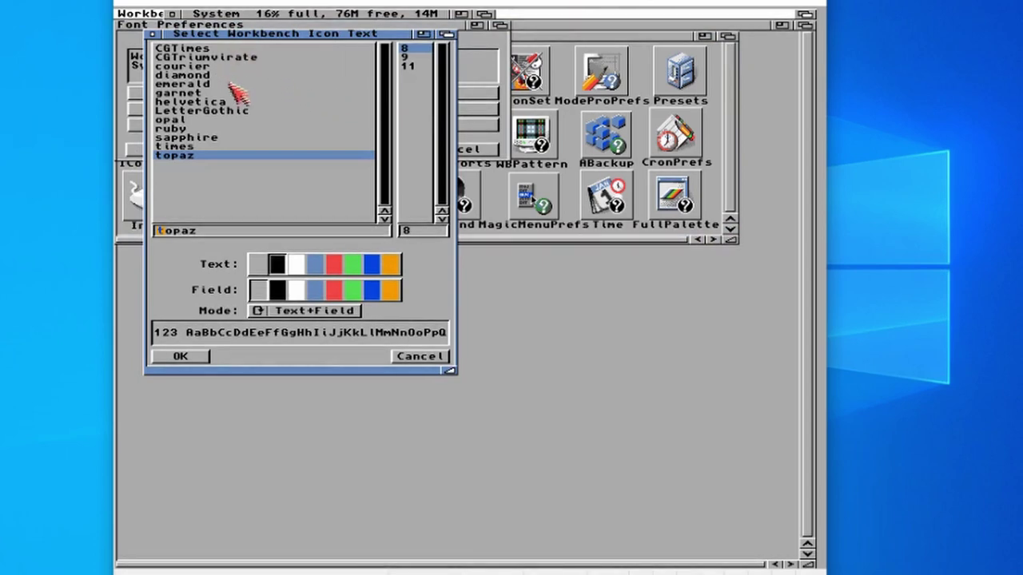
{"action": "left_click", "coordinate": [209, 103]}
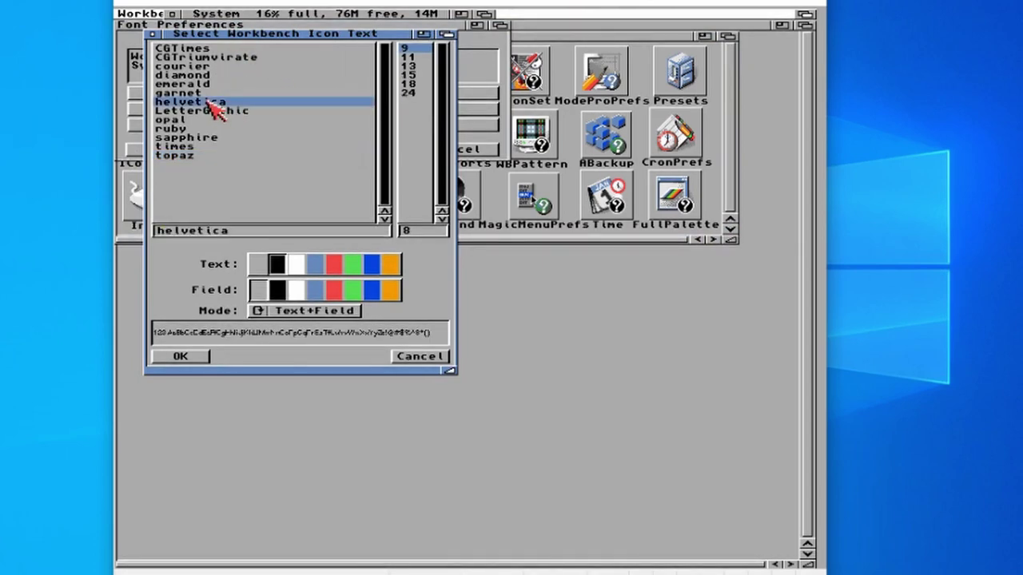
{"action": "left_click", "coordinate": [409, 66]}
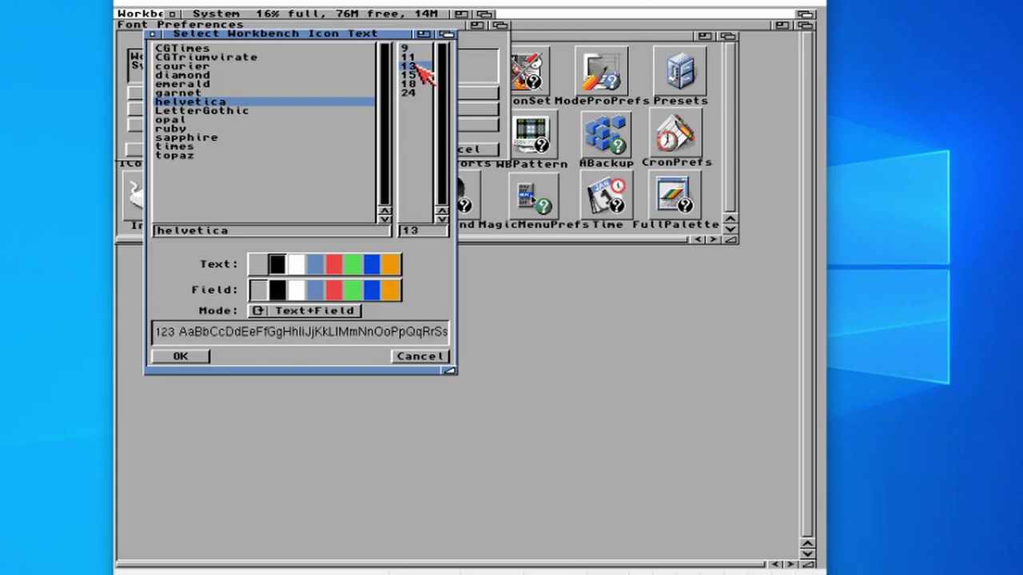
{"action": "left_click", "coordinate": [191, 356]}
Set the screen text font to helvetica 13, save the font preferences, and dismiss the error message
{"action": "left_click", "coordinate": [279, 126]}
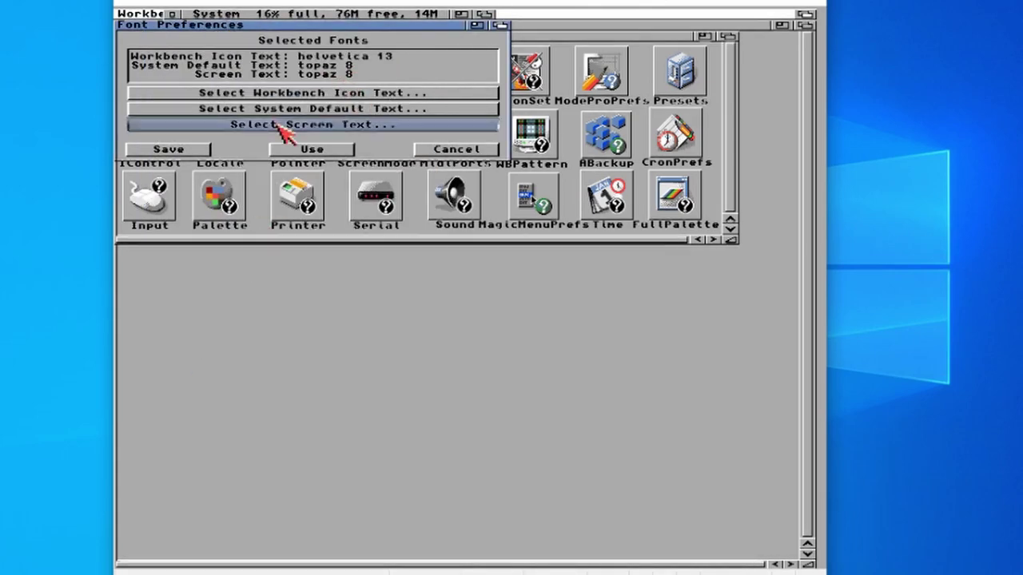
{"action": "left_click", "coordinate": [204, 103]}
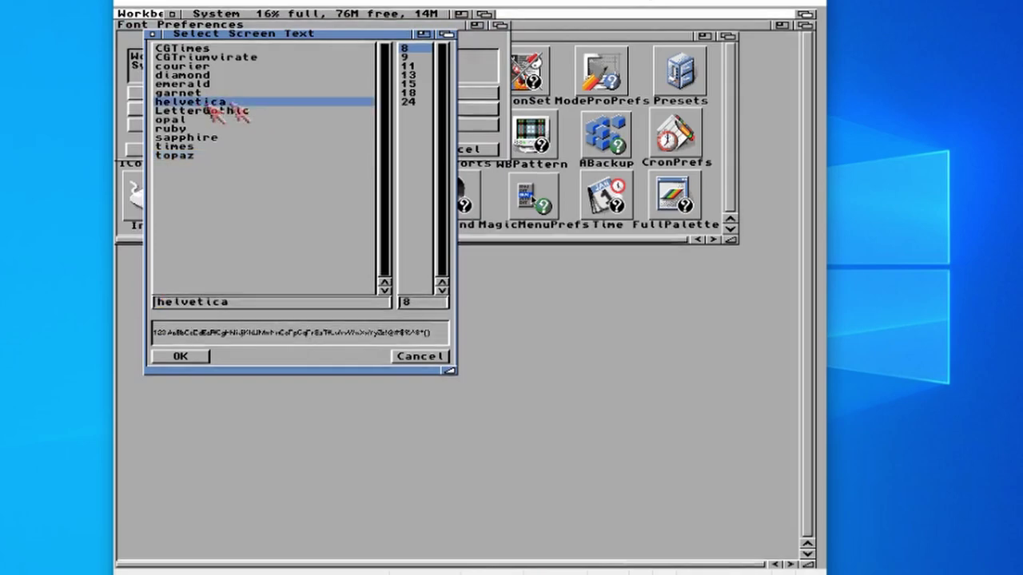
{"action": "left_click", "coordinate": [414, 75]}
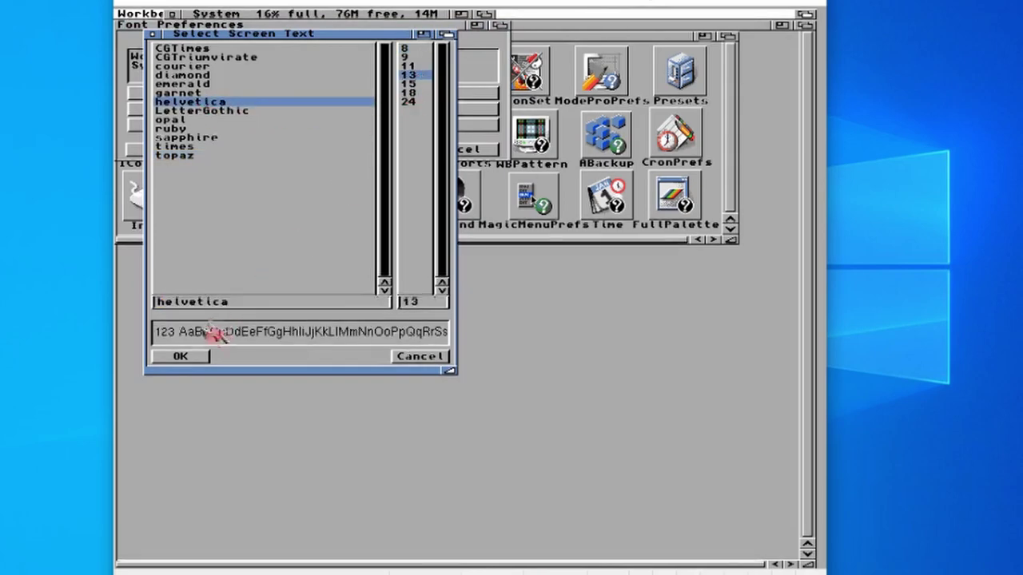
{"action": "left_click", "coordinate": [182, 356]}
{"action": "left_click", "coordinate": [194, 151]}
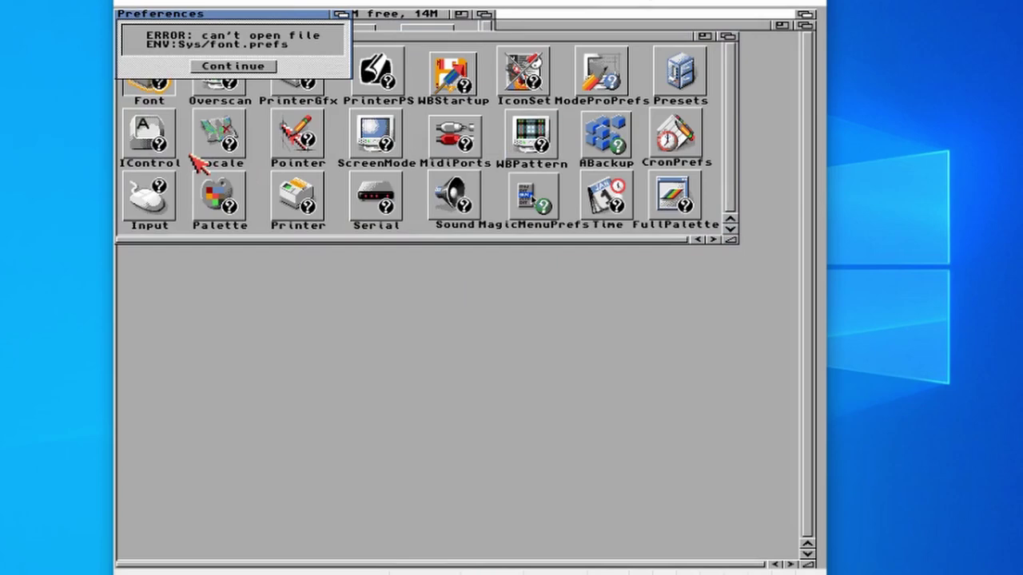
{"action": "left_click", "coordinate": [246, 67]}
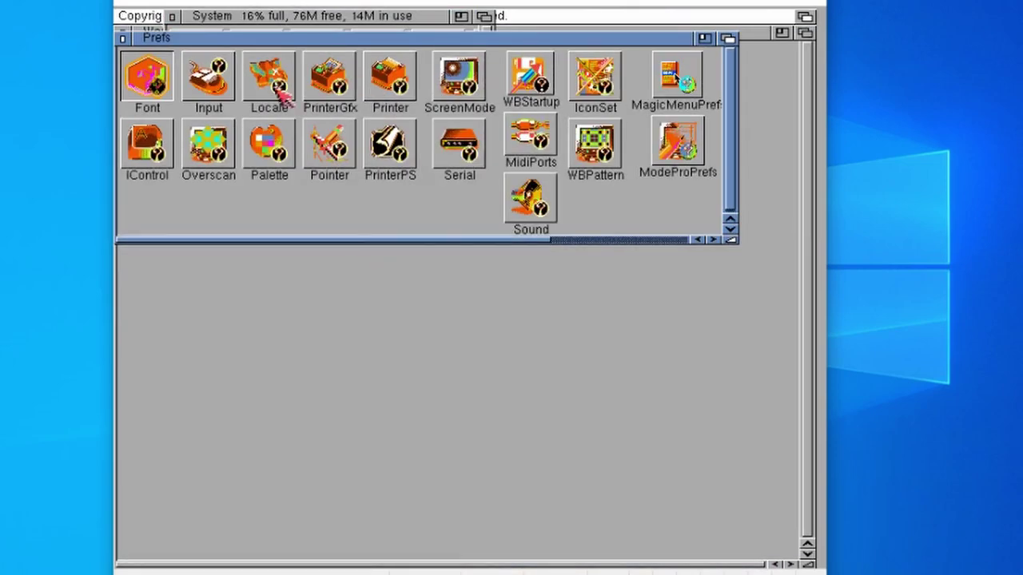
Close the Prefs drawer, move the System window toward the middle of the Workbench, and close it
{"action": "left_click", "coordinate": [122, 38]}
{"action": "left_click_drag", "start_coordinate": [182, 20], "coordinate": [258, 129]}
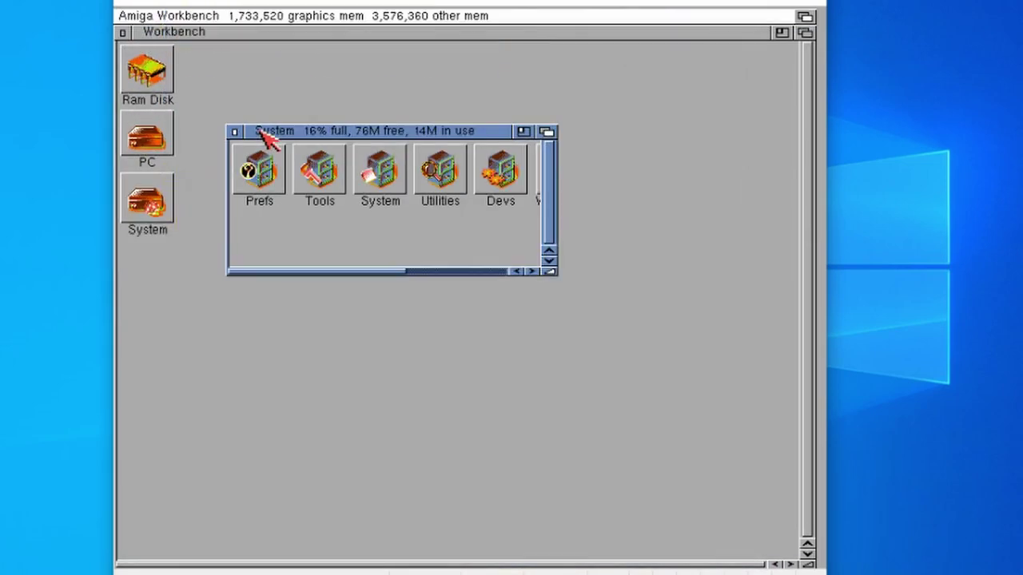
{"action": "left_click", "coordinate": [234, 131]}
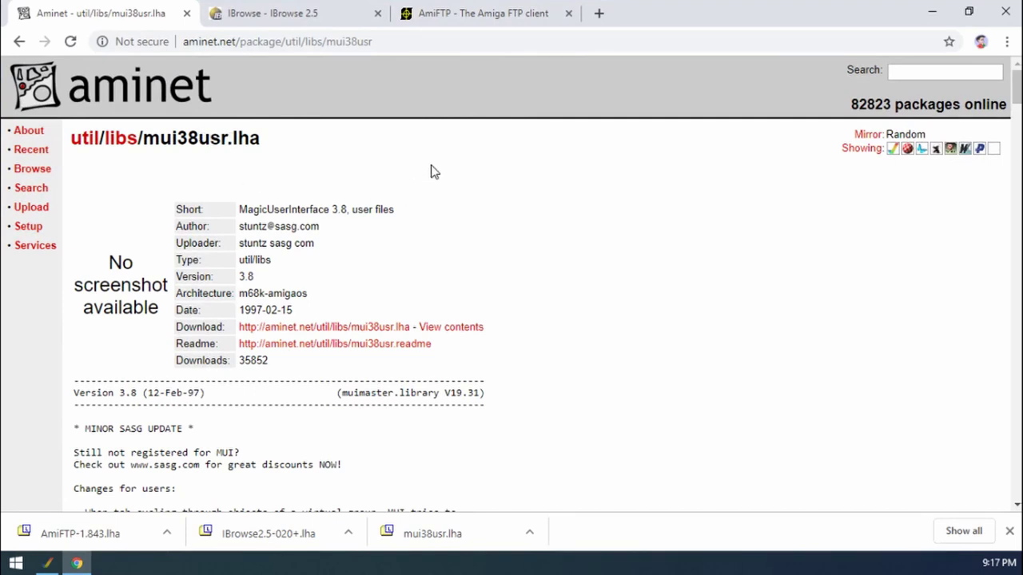
Open the IBrowse 2.5 site's download page and check the release date of the IBrowse 2.5 68K package
{"action": "left_click", "coordinate": [280, 20]}
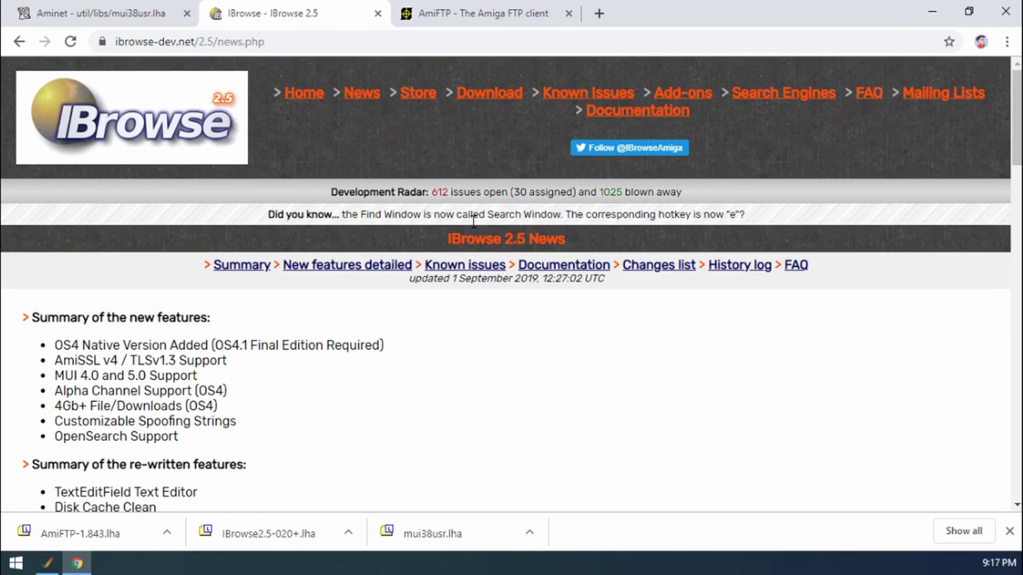
{"action": "left_click", "coordinate": [494, 94]}
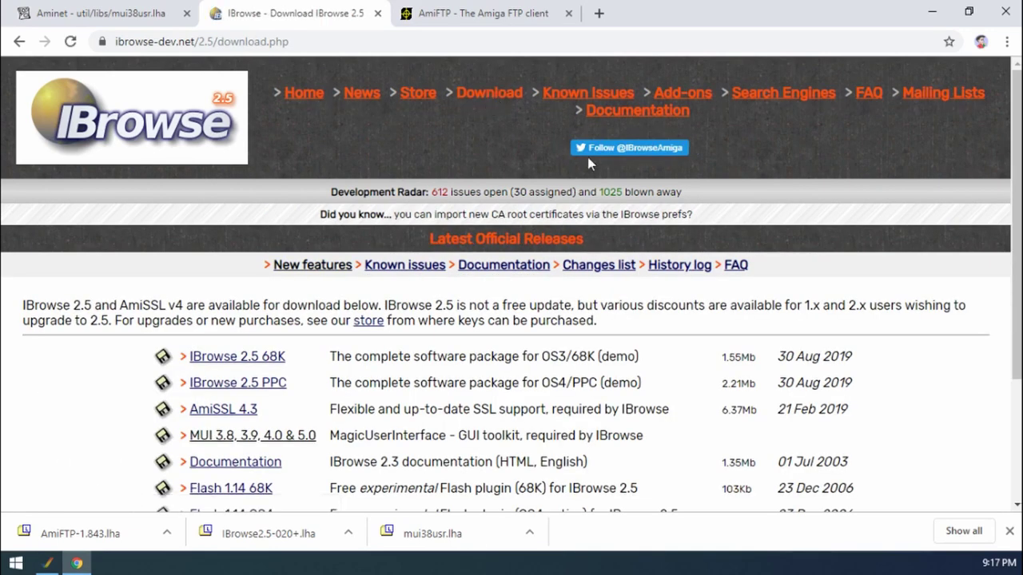
{"action": "scroll", "coordinate": [842, 355], "scroll_direction": "down", "scroll_amount": 1}
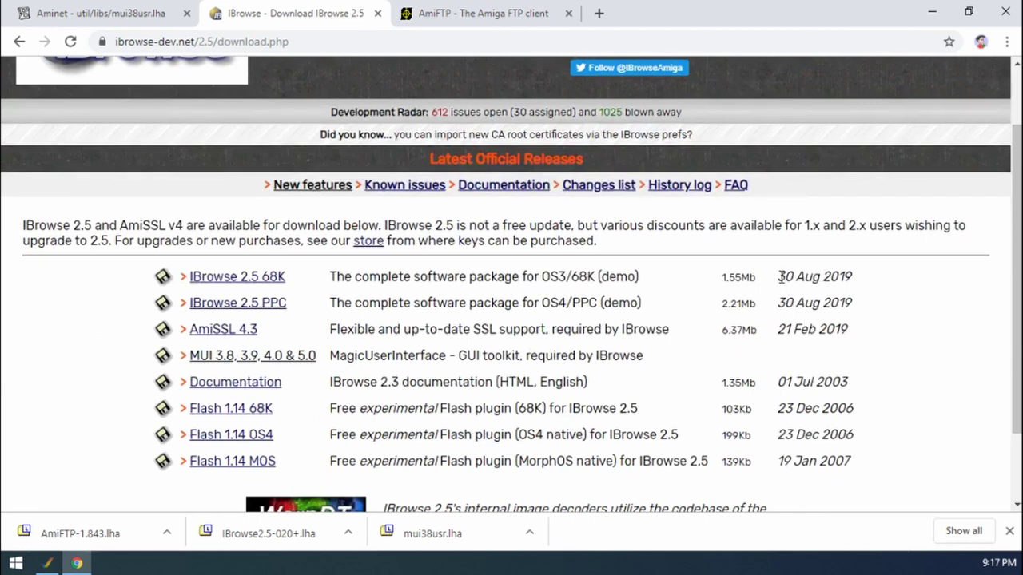
{"action": "left_click_drag", "start_coordinate": [856, 276], "coordinate": [772, 277]}
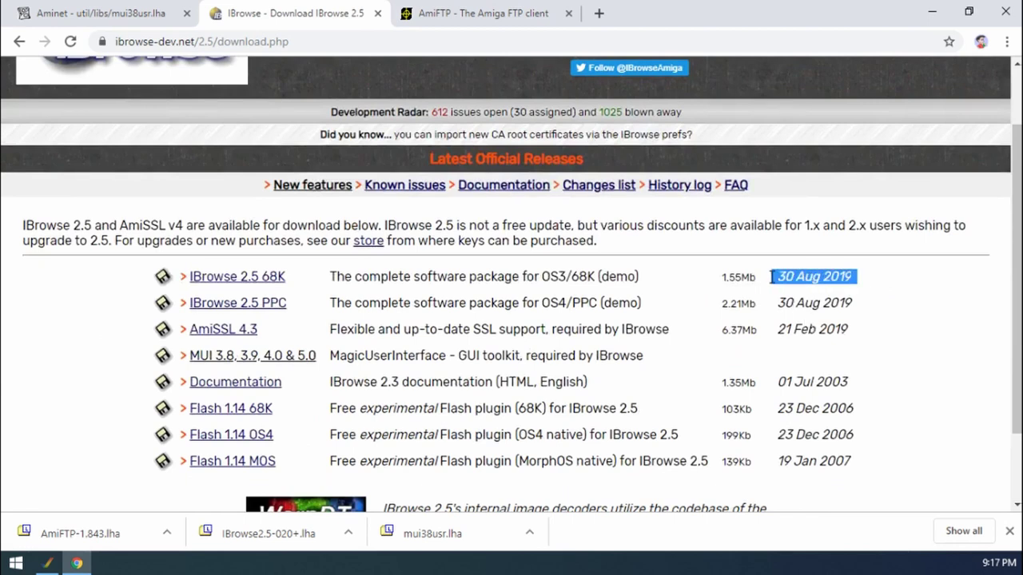
{"action": "left_click", "coordinate": [787, 276]}
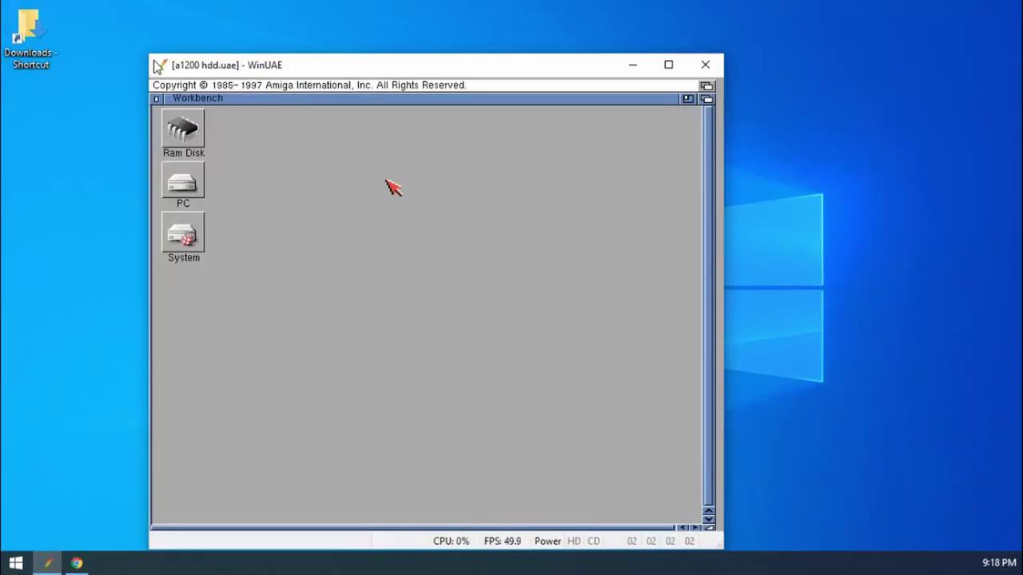
Open the shared PC folder at Downloads > Amiga > hdf > PC in File Explorer
{"action": "double_click", "coordinate": [32, 48]}
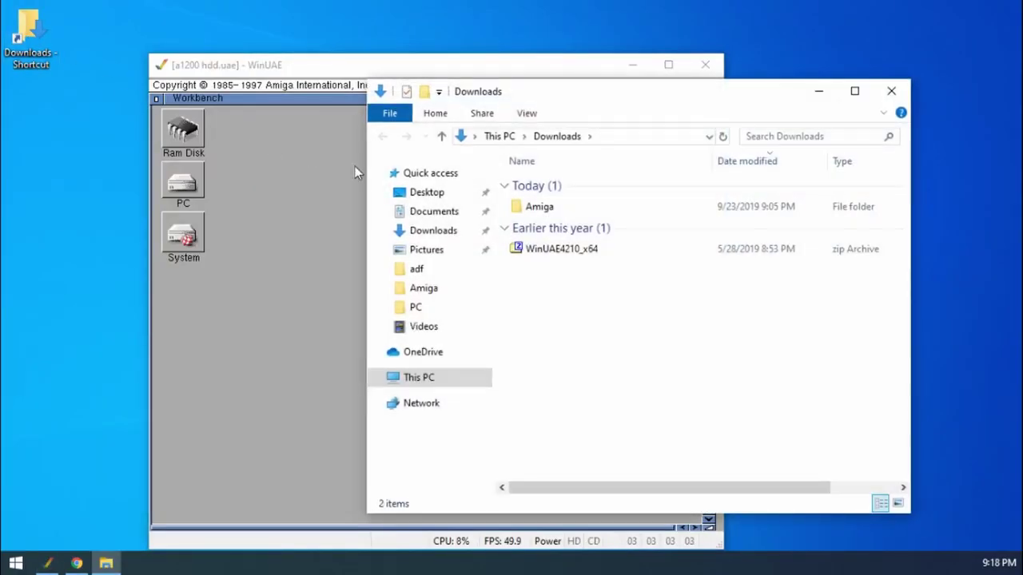
{"action": "double_click", "coordinate": [551, 215]}
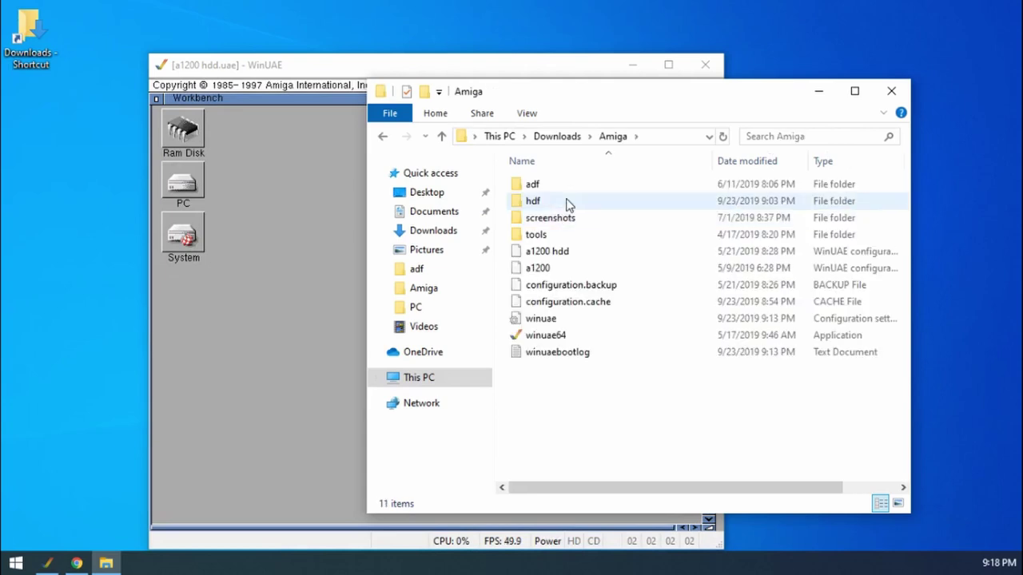
{"action": "double_click", "coordinate": [567, 202]}
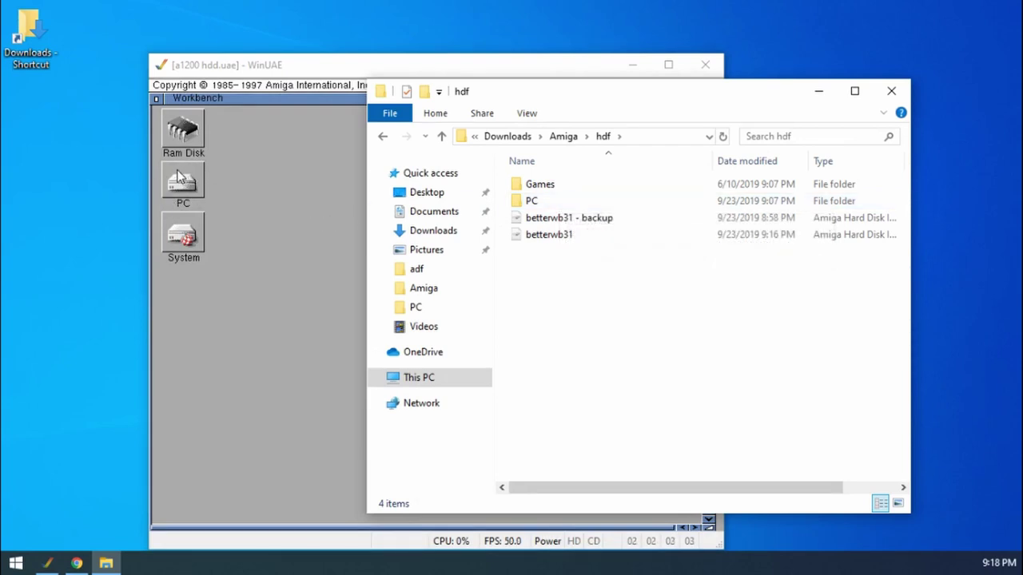
{"action": "double_click", "coordinate": [540, 202]}
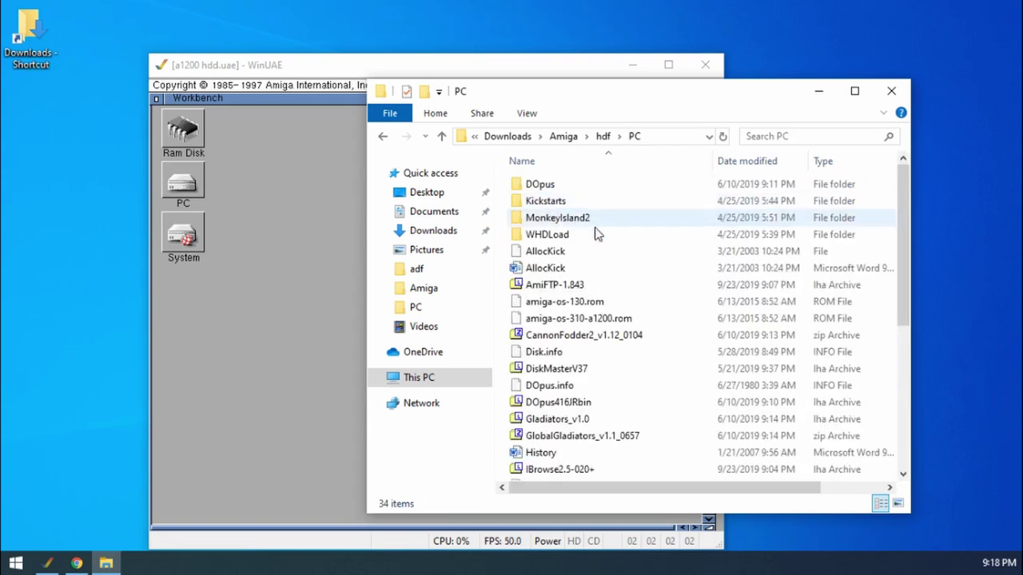
Locate the IBrowse2.5-020+, AmiFTP-1.843 and mui38usr archives in the PC folder
{"action": "scroll", "coordinate": [664, 297], "scroll_direction": "down", "scroll_amount": 1}
{"action": "left_click", "coordinate": [564, 426]}
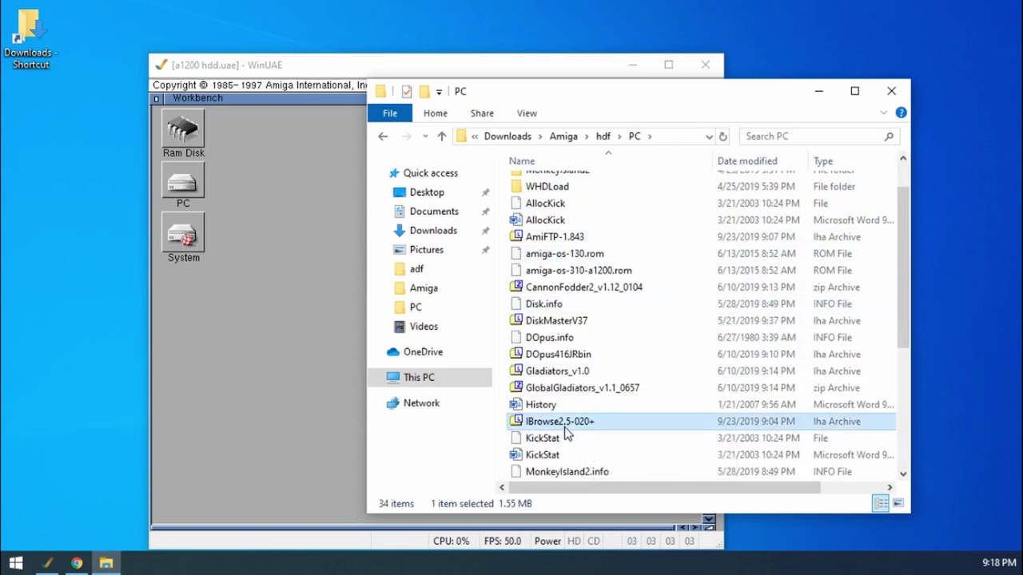
{"action": "scroll", "coordinate": [615, 417], "scroll_direction": "up", "scroll_amount": 1}
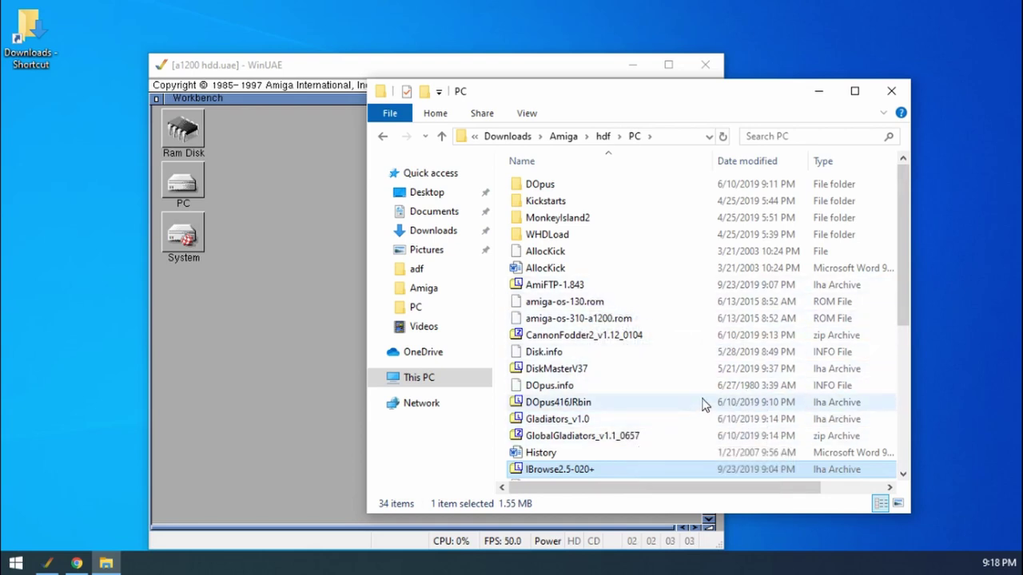
{"action": "left_click", "coordinate": [577, 286]}
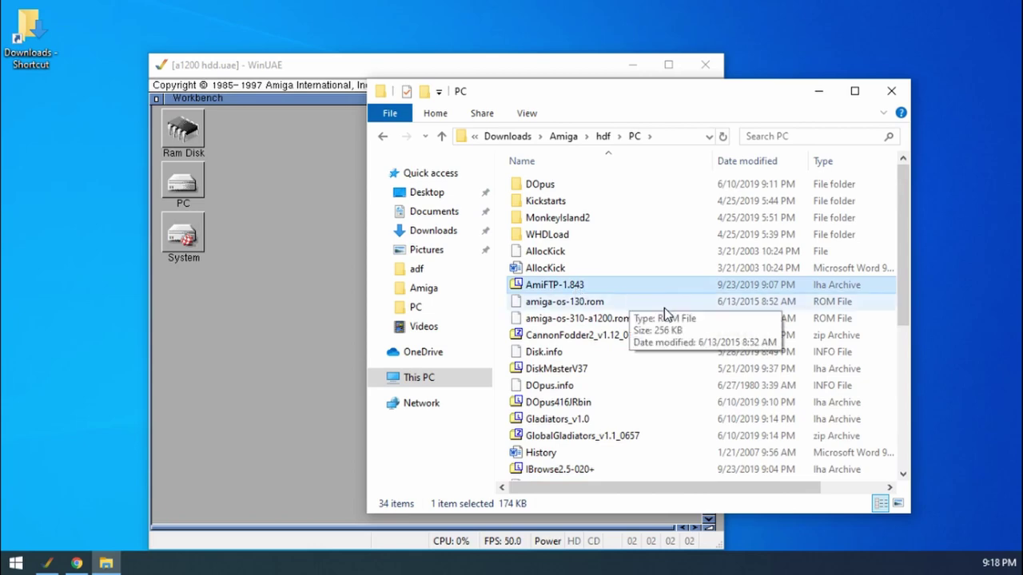
{"action": "scroll", "coordinate": [664, 310], "scroll_direction": "down", "scroll_amount": 1}
{"action": "scroll", "coordinate": [664, 308], "scroll_direction": "down", "scroll_amount": 2}
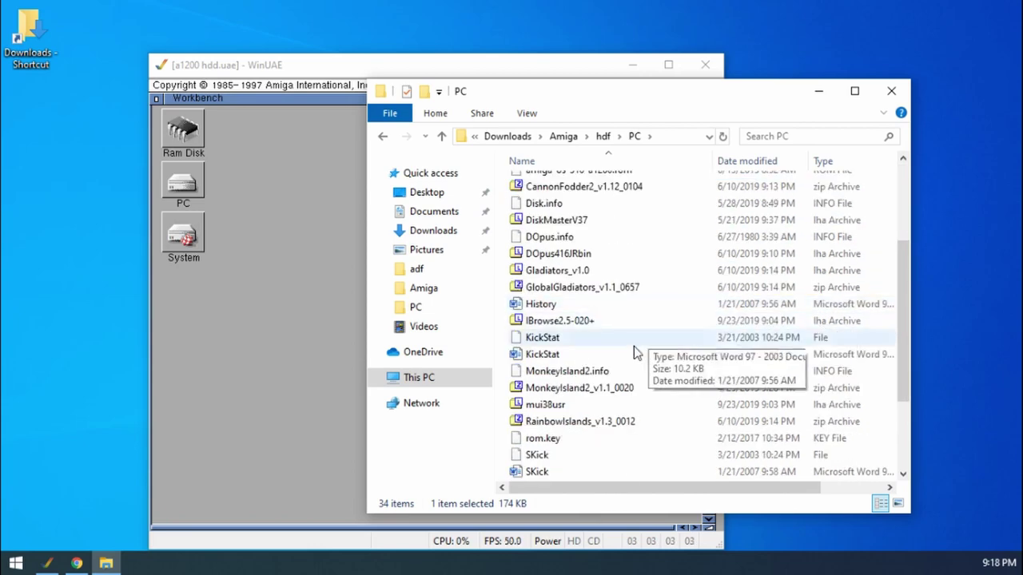
{"action": "left_click", "coordinate": [534, 409]}
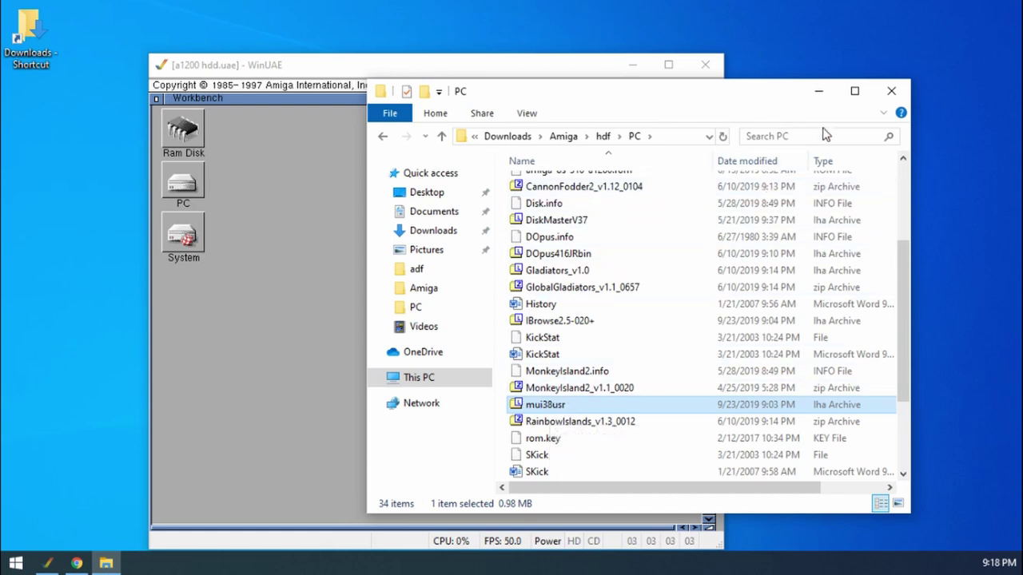
Switch back to WinUAE and enable Remove interlace artifacts in its display settings
{"action": "left_click", "coordinate": [518, 69]}
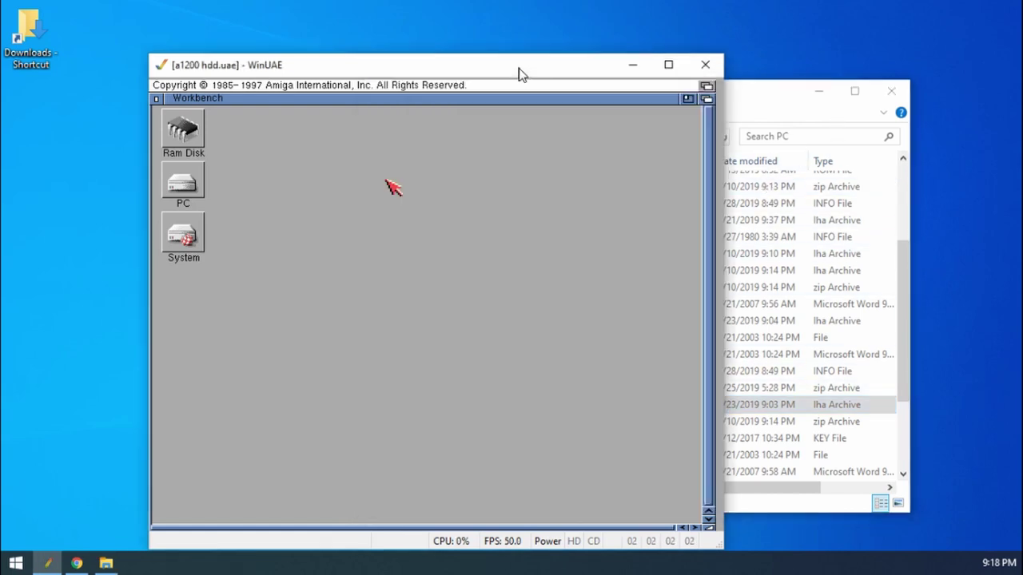
{"action": "left_click", "coordinate": [379, 204]}
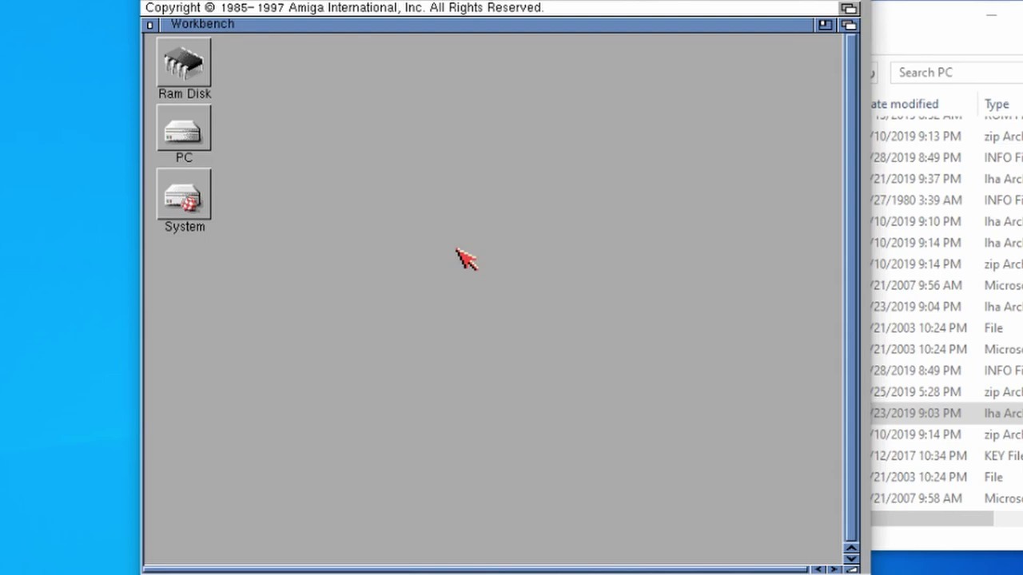
{"action": "key", "text": "F12"}
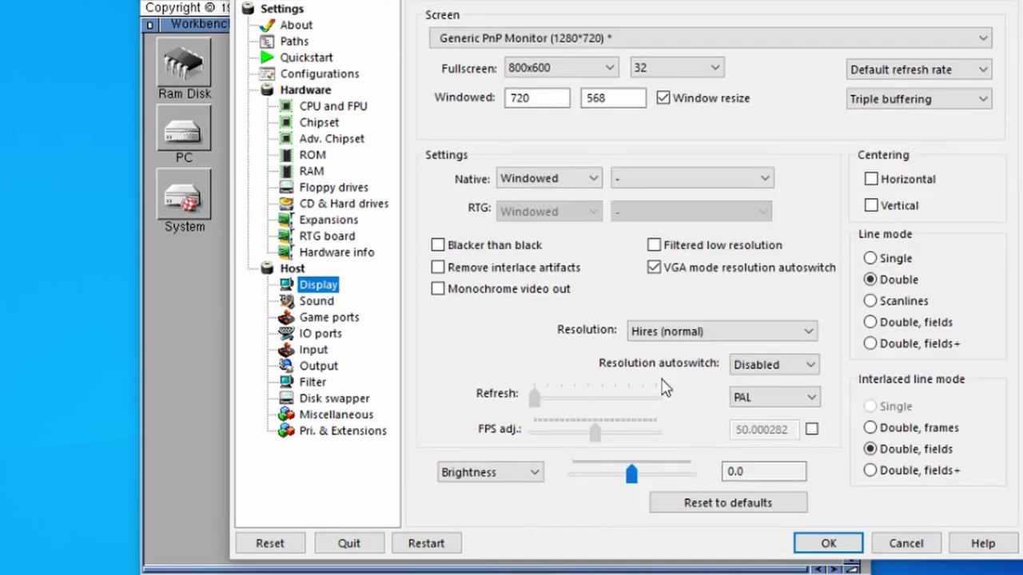
{"action": "mouse_move", "coordinate": [446, 272]}
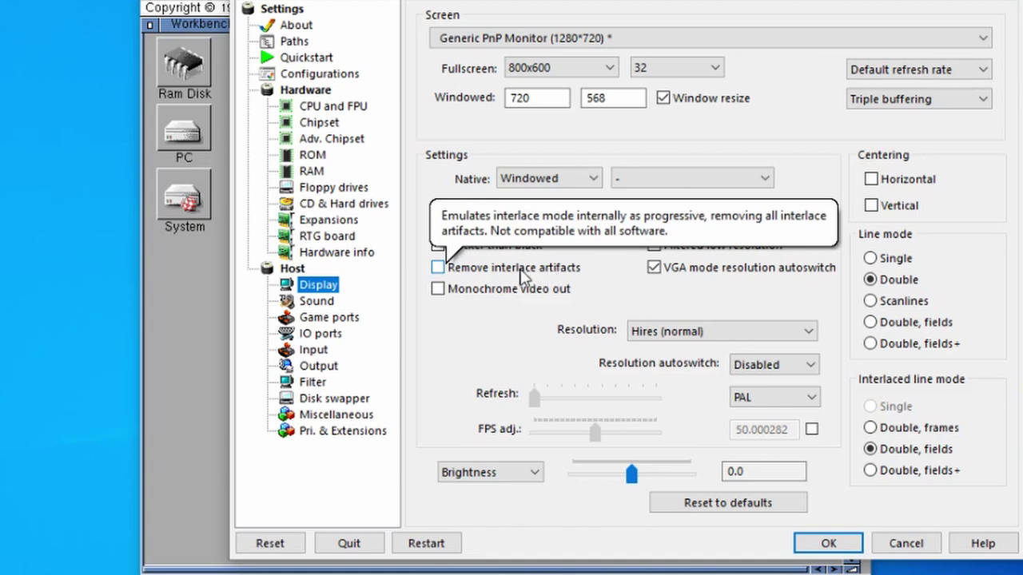
{"action": "left_click", "coordinate": [441, 268]}
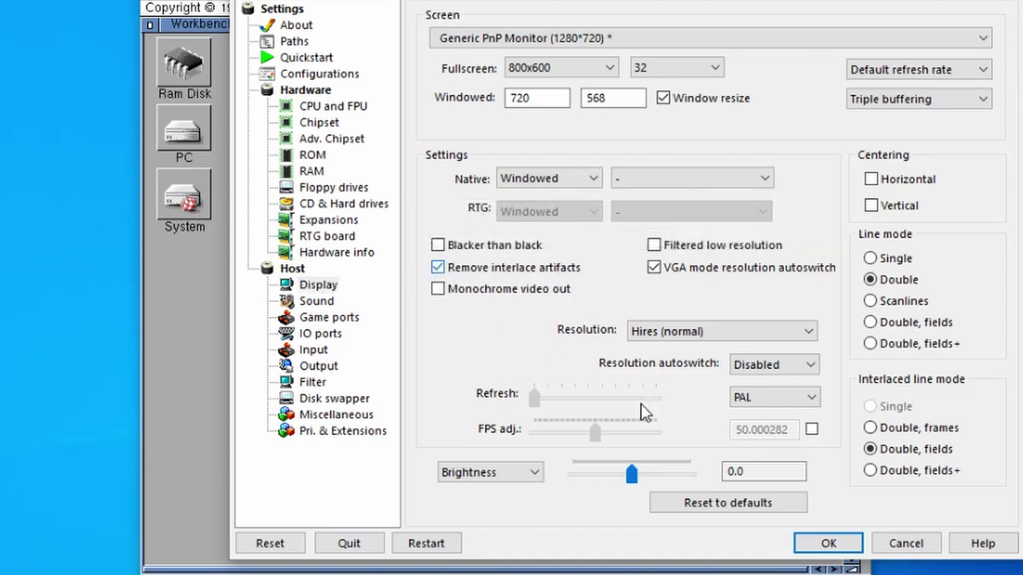
{"action": "left_click", "coordinate": [829, 543]}
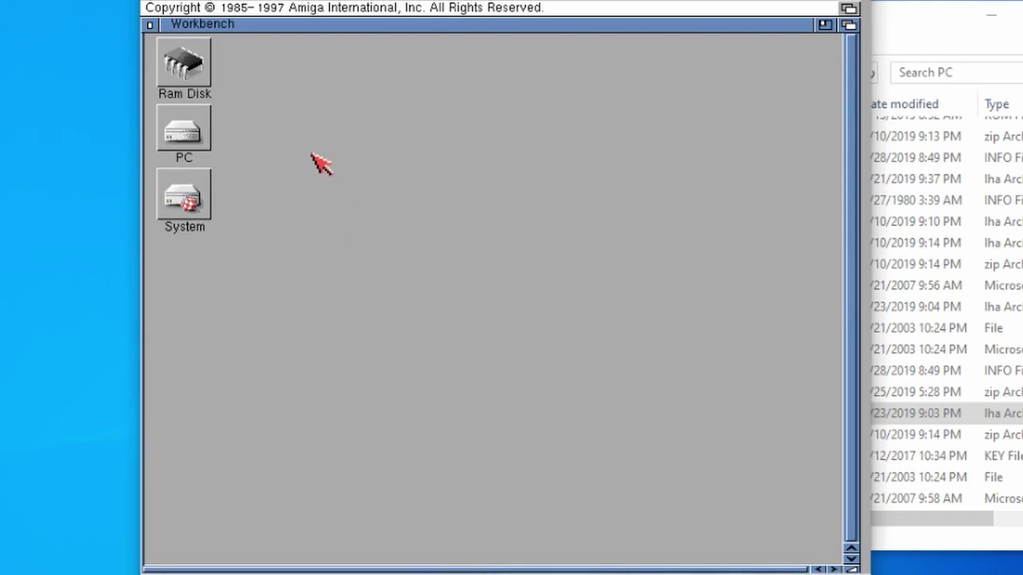
Open the PC drive on the Workbench and enlarge its window
{"action": "left_click", "coordinate": [204, 136]}
{"action": "left_click", "coordinate": [211, 142]}
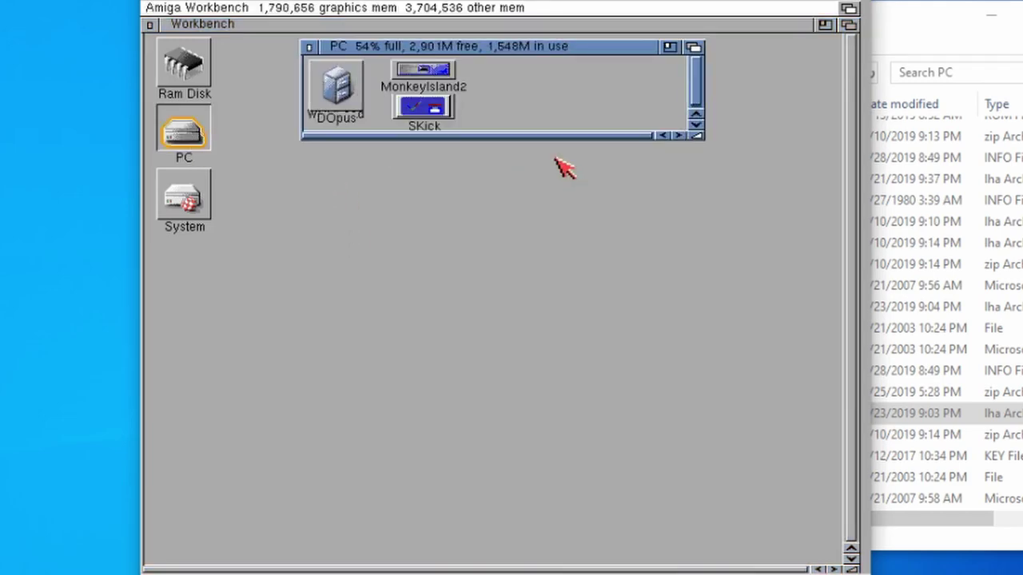
{"action": "left_click_drag", "start_coordinate": [697, 136], "coordinate": [764, 292]}
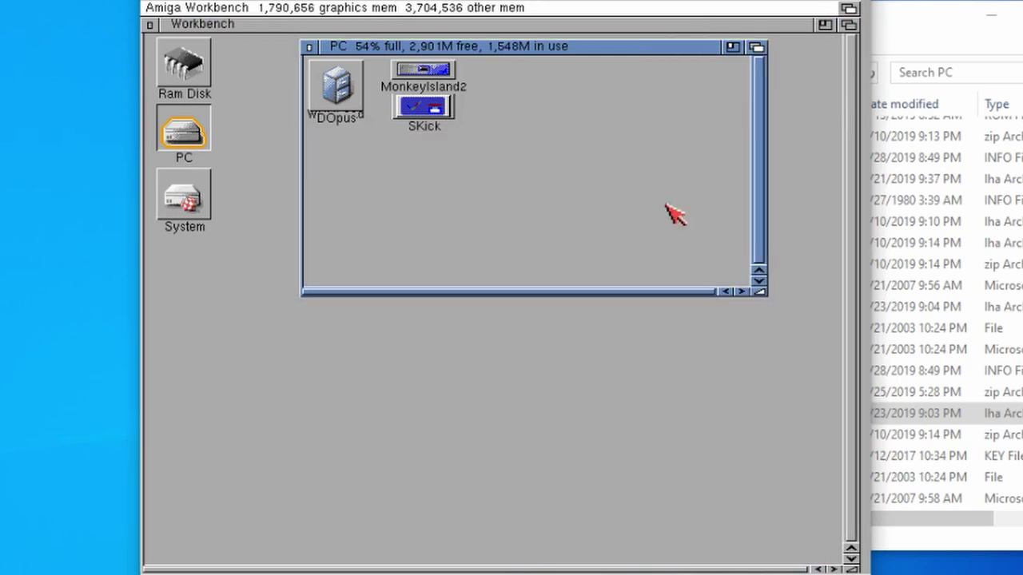
Clean up the icons in the PC window and set it to show all files
{"action": "right_click", "coordinate": [264, 20]}
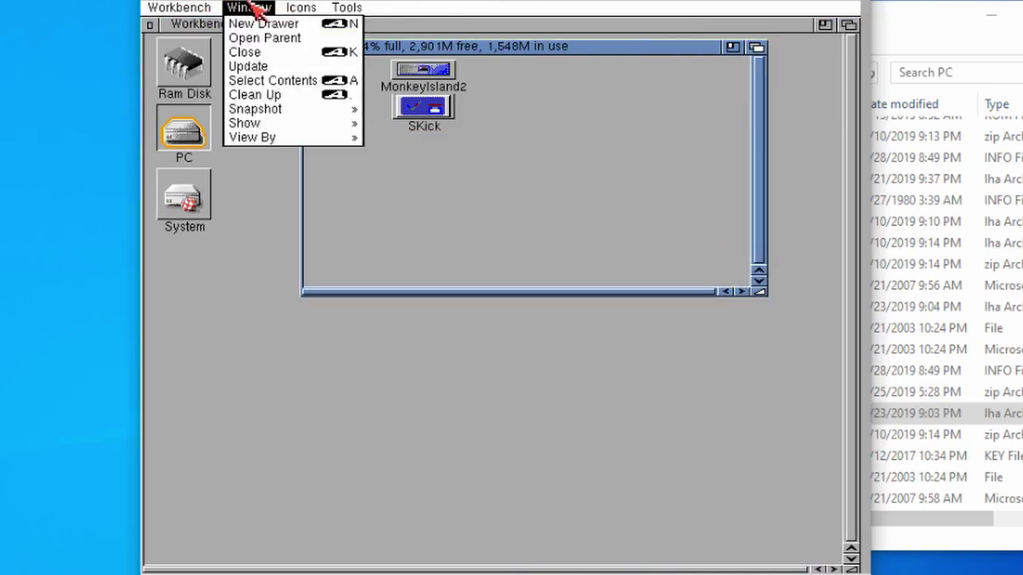
{"action": "right_click", "coordinate": [274, 94]}
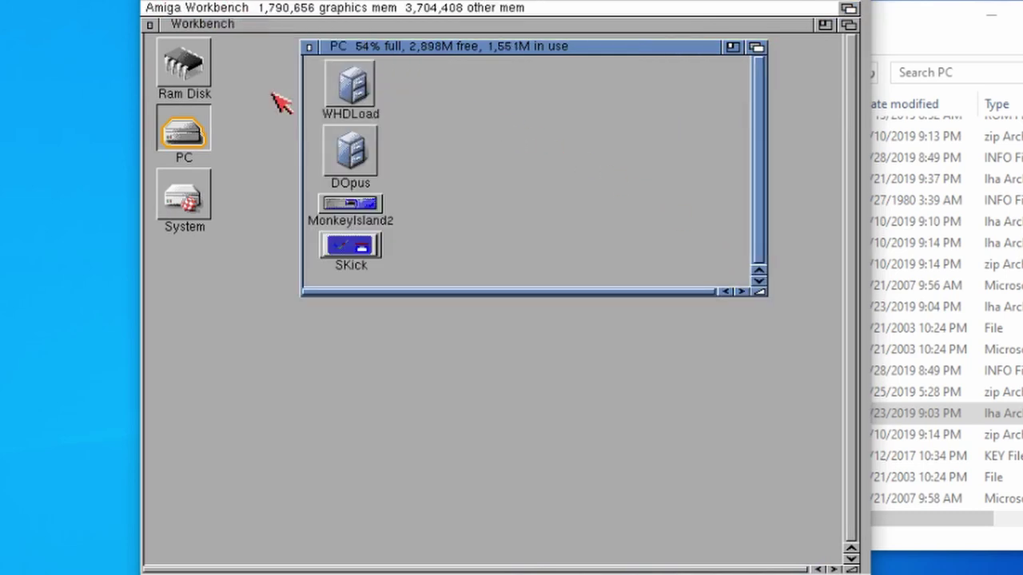
{"action": "right_click", "coordinate": [263, 11]}
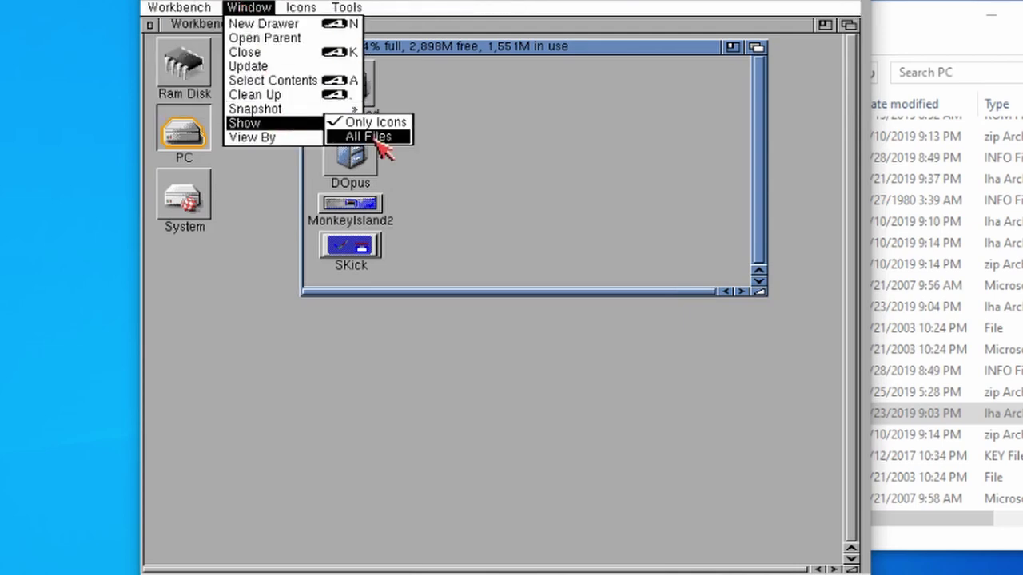
{"action": "right_click", "coordinate": [377, 144]}
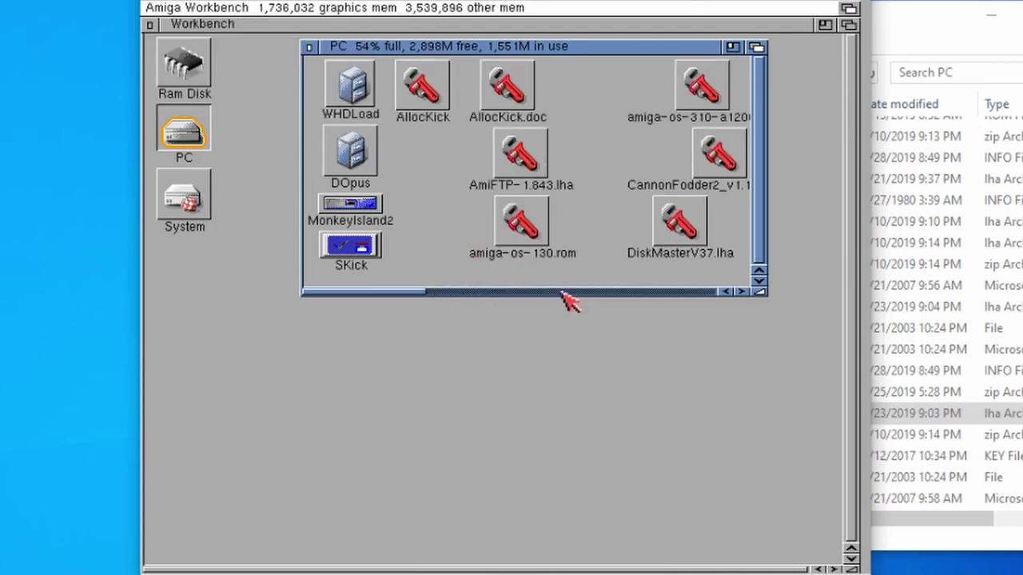
Extract mui38usr.lha from the PC drive with the command lha x mui38usr.lha, and close the output window
{"action": "left_click", "coordinate": [742, 292]}
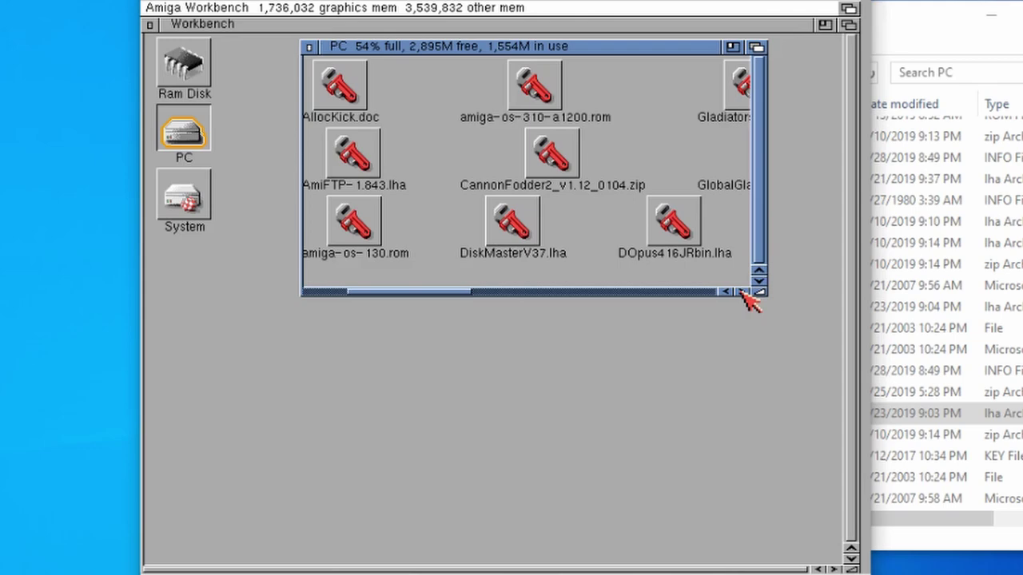
{"action": "left_click", "coordinate": [742, 291]}
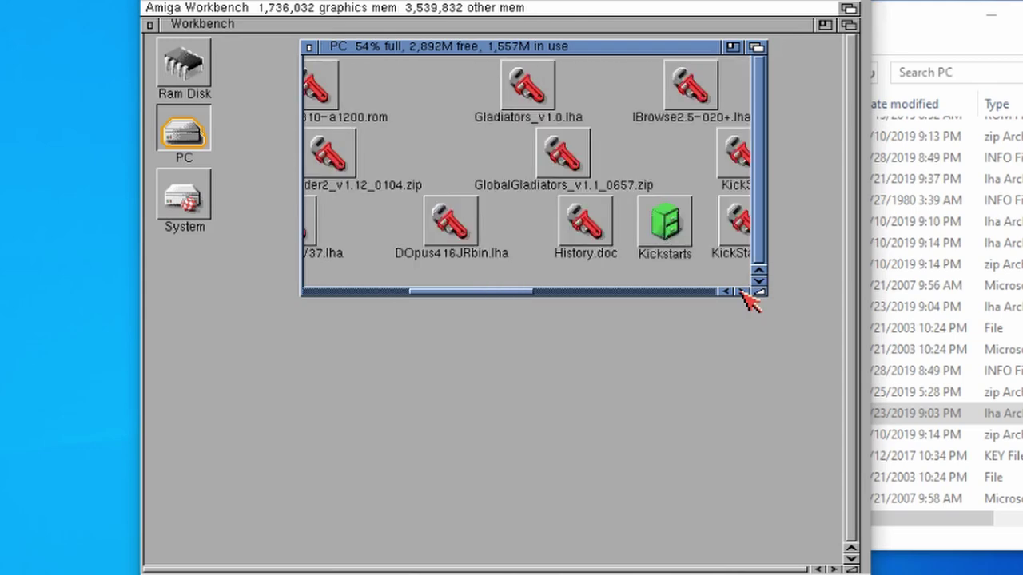
{"action": "left_click", "coordinate": [742, 292]}
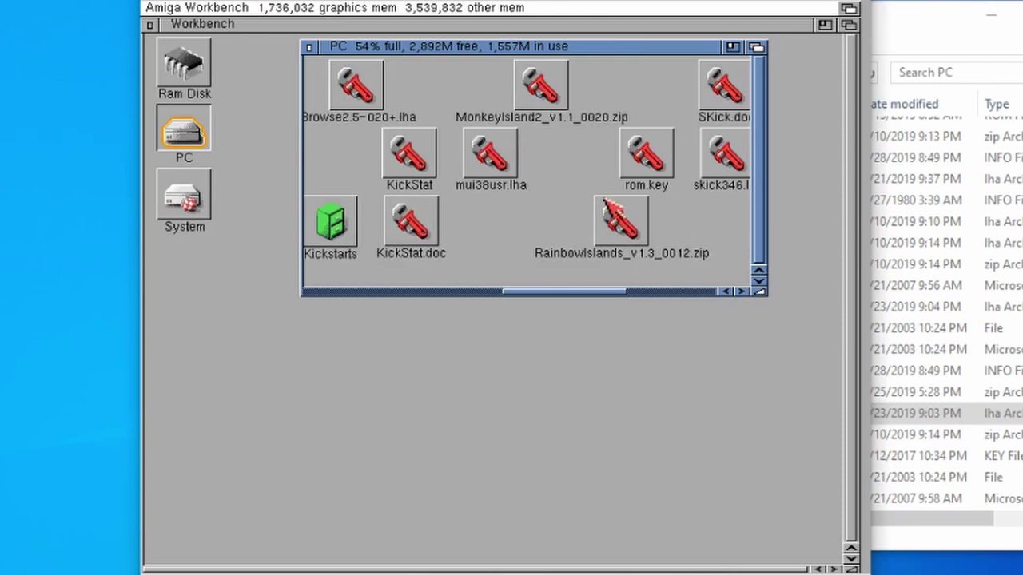
{"action": "double_click", "coordinate": [489, 157]}
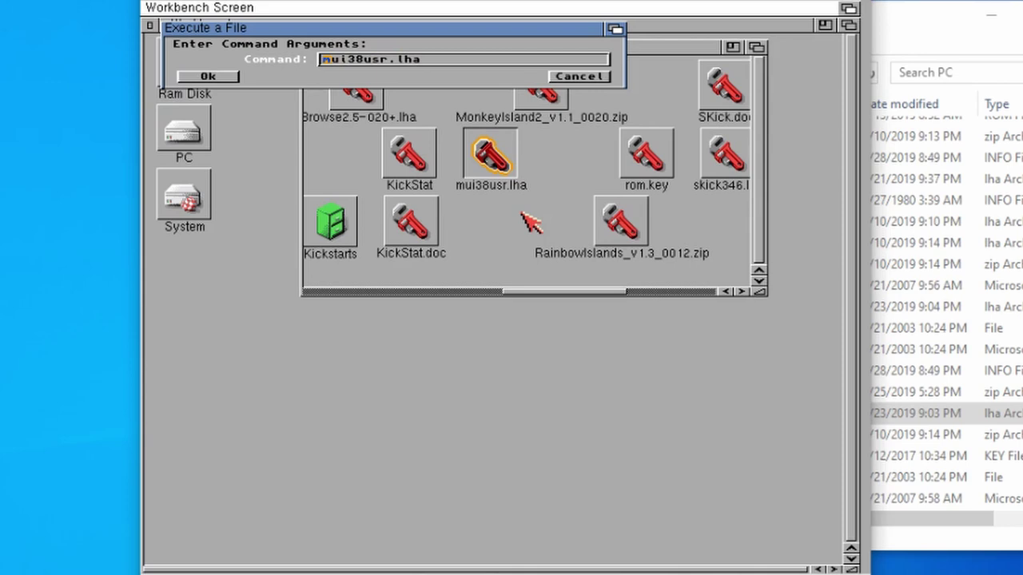
{"action": "type", "text": "lha"}
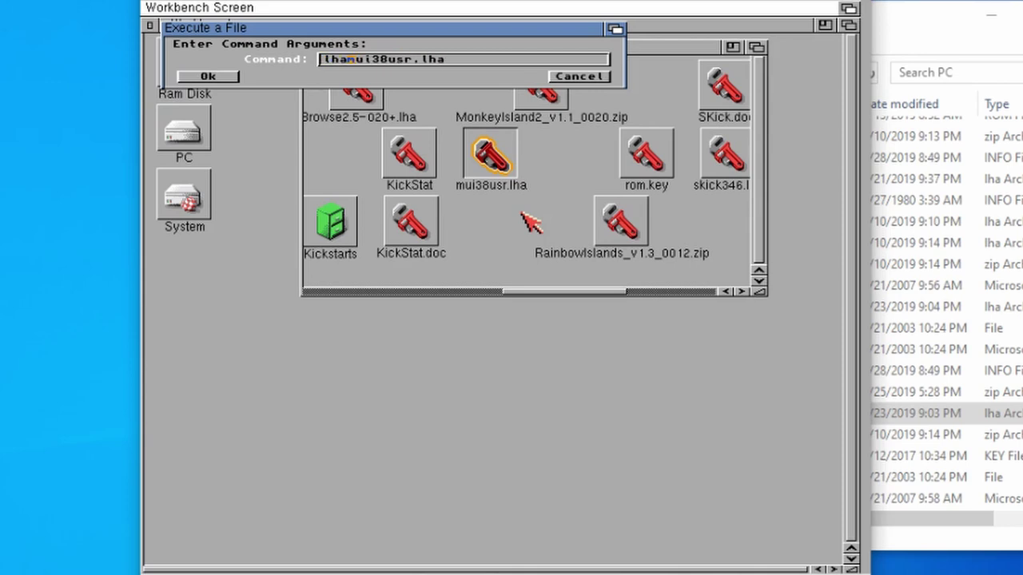
{"action": "type", "text": " x"}
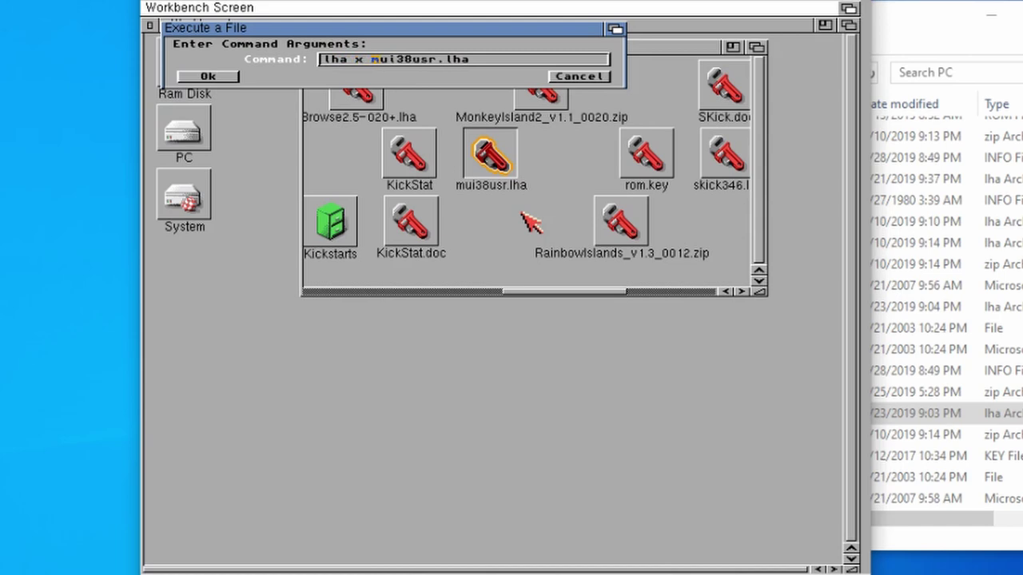
{"action": "key", "text": "Return"}
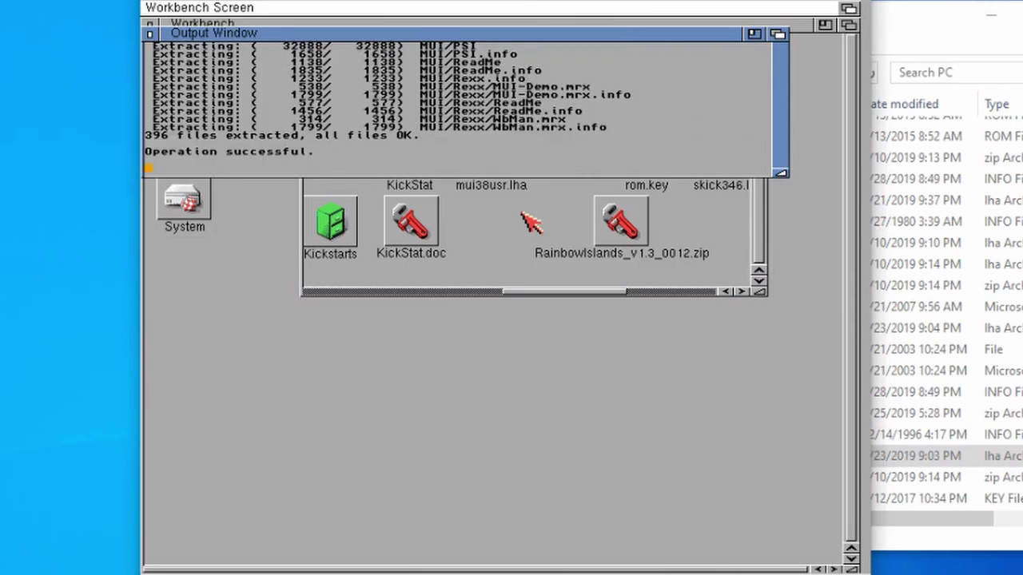
{"action": "left_click", "coordinate": [150, 33]}
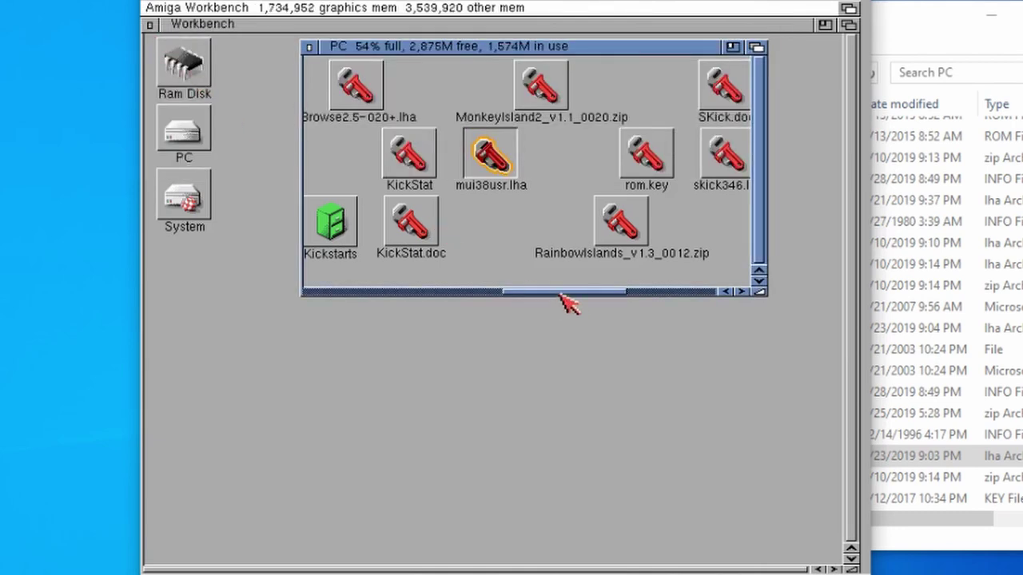
Update the PC window's contents and open the extracted MUI drawer
{"action": "right_click", "coordinate": [344, 42]}
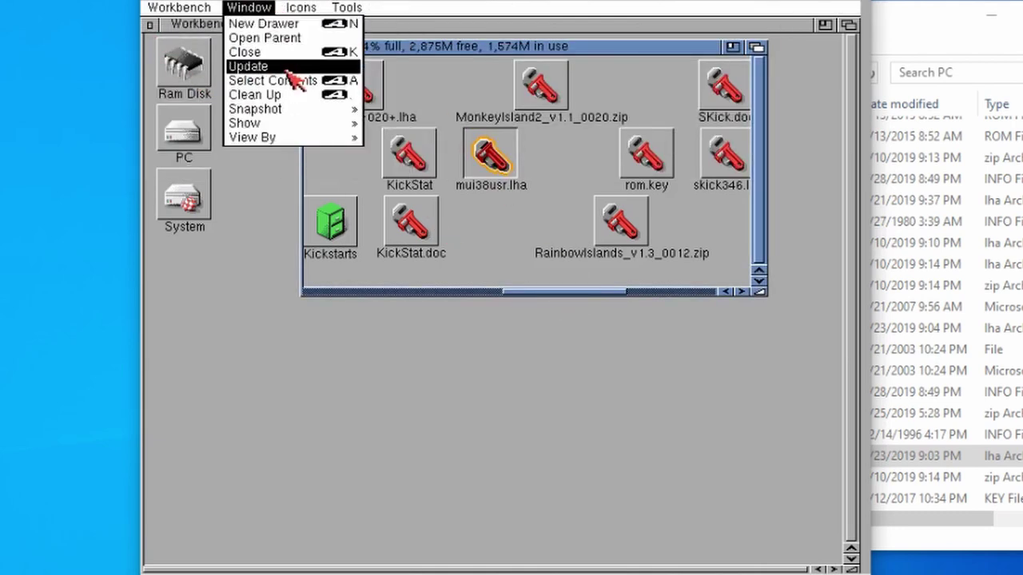
{"action": "left_click", "coordinate": [288, 70]}
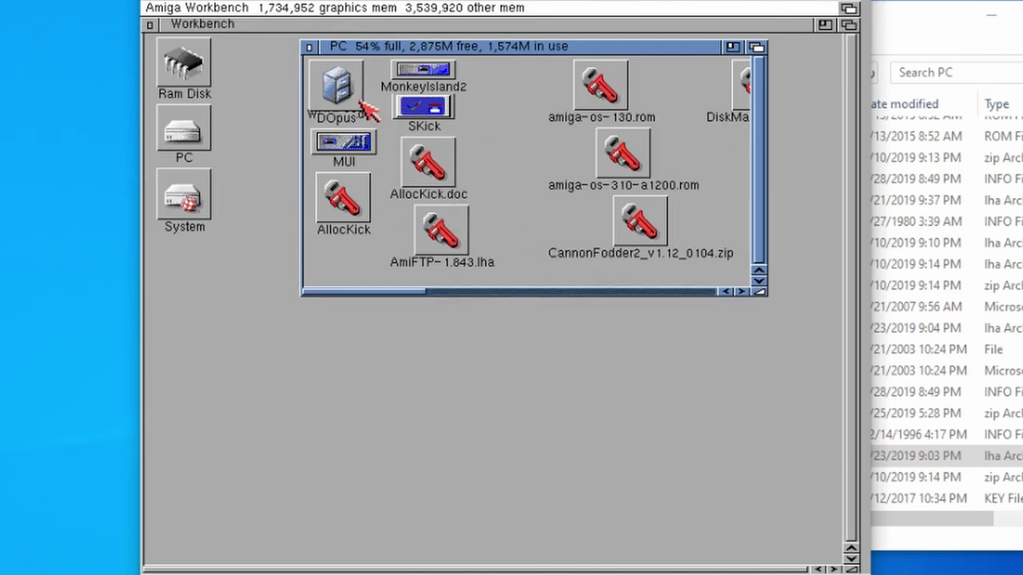
{"action": "double_click", "coordinate": [355, 145]}
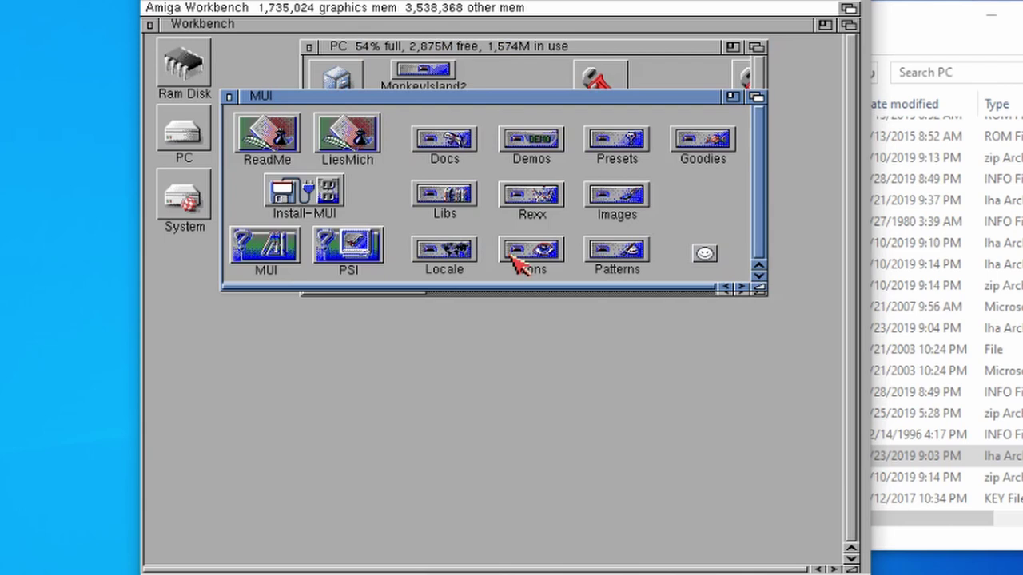
Start Install-MUI in Intermediate User mode, installing for real with no log, and continue past the welcome page
{"action": "double_click", "coordinate": [324, 184]}
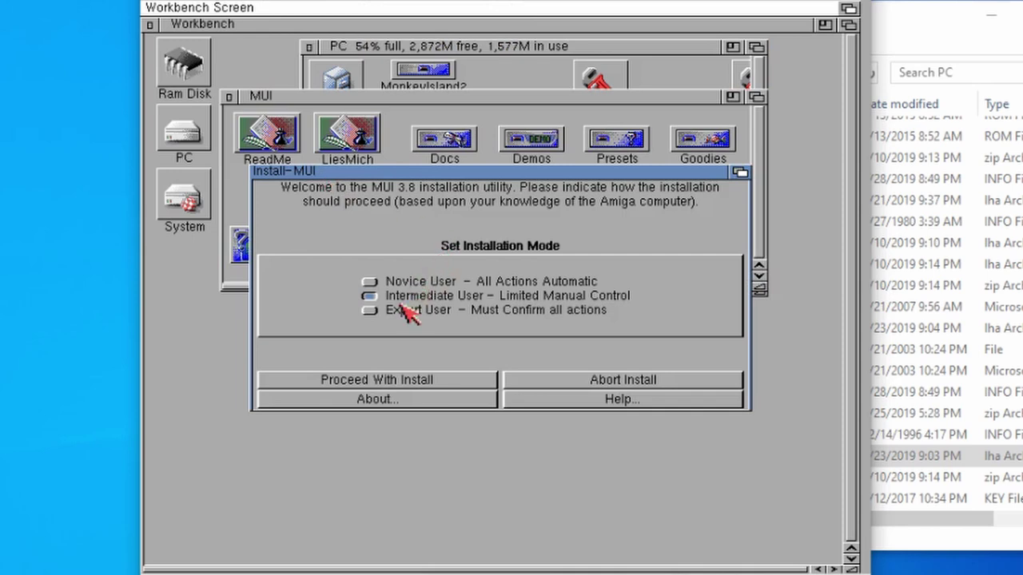
{"action": "left_click", "coordinate": [381, 381]}
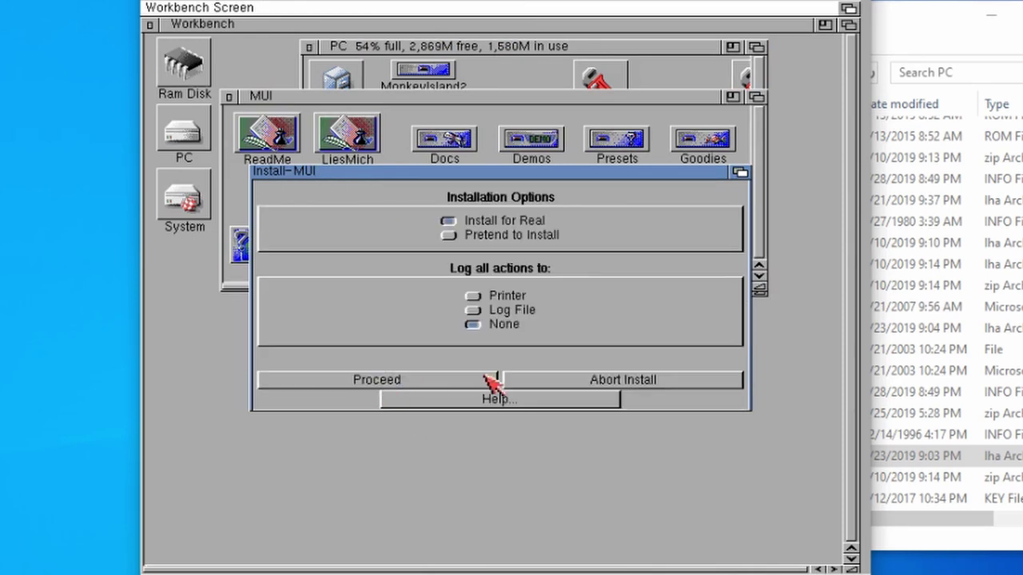
{"action": "left_click", "coordinate": [416, 380]}
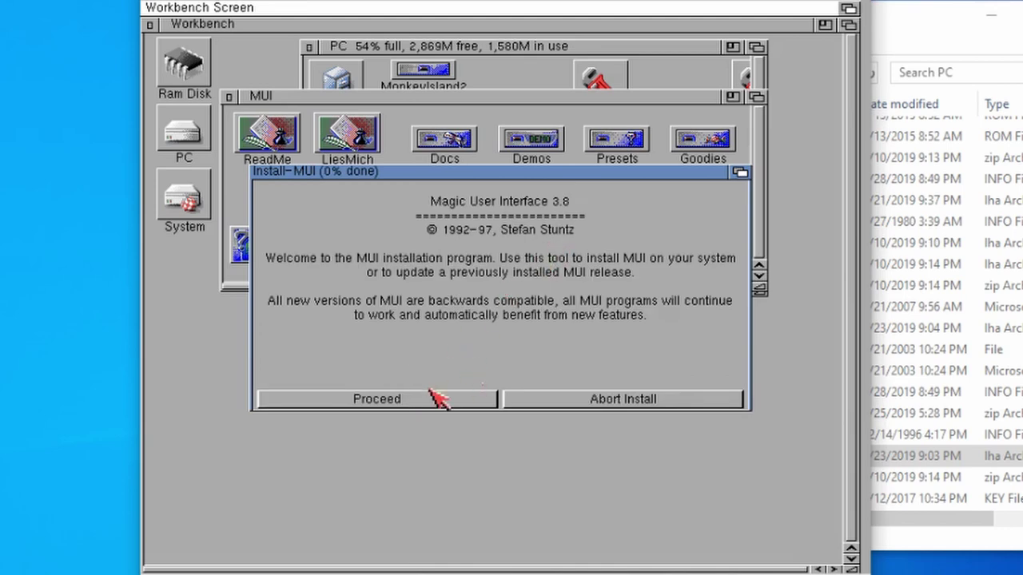
{"action": "left_click", "coordinate": [407, 398]}
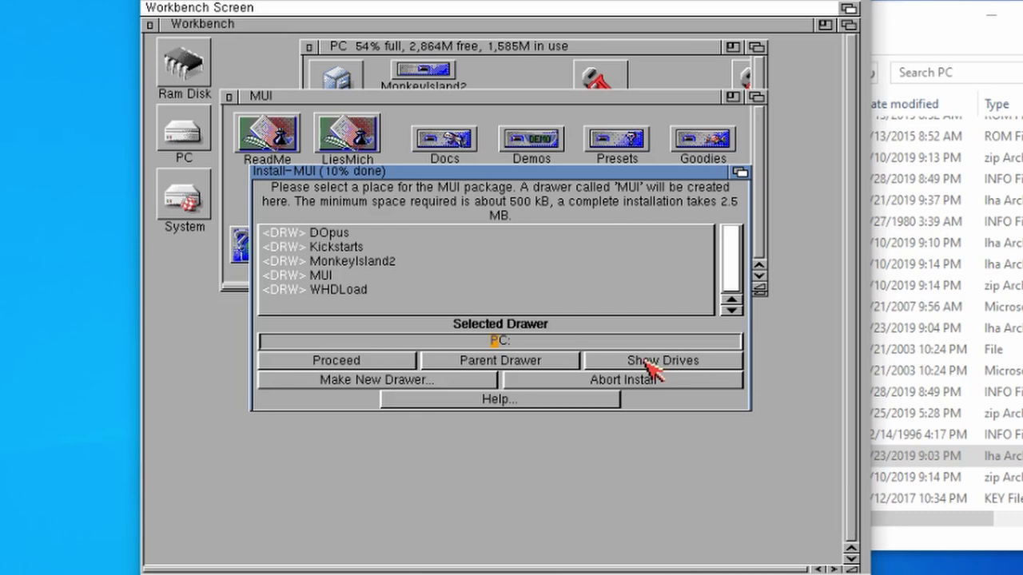
Choose the System: drive as the destination for the MUI package
{"action": "left_click", "coordinate": [654, 361]}
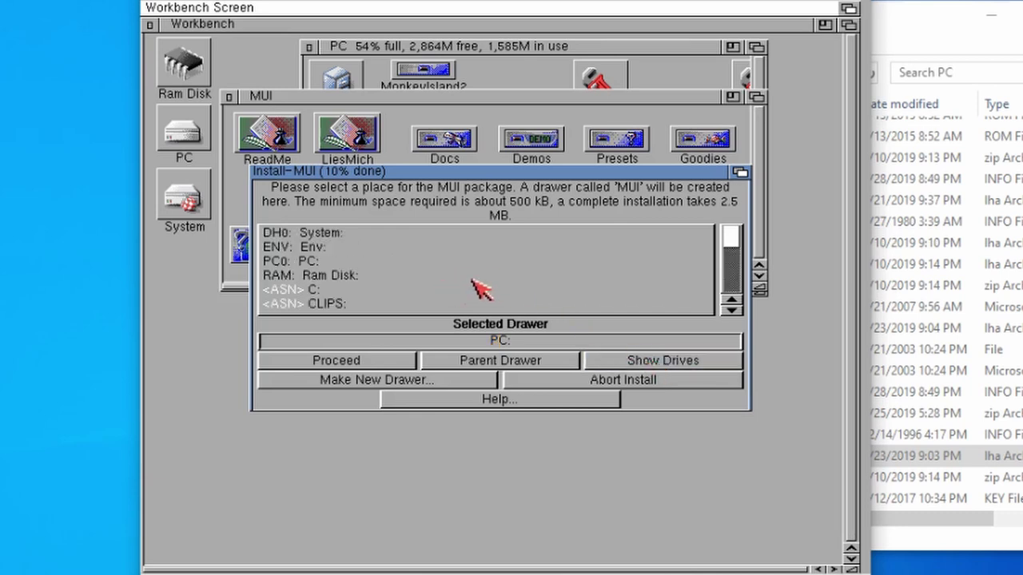
{"action": "double_click", "coordinate": [335, 234]}
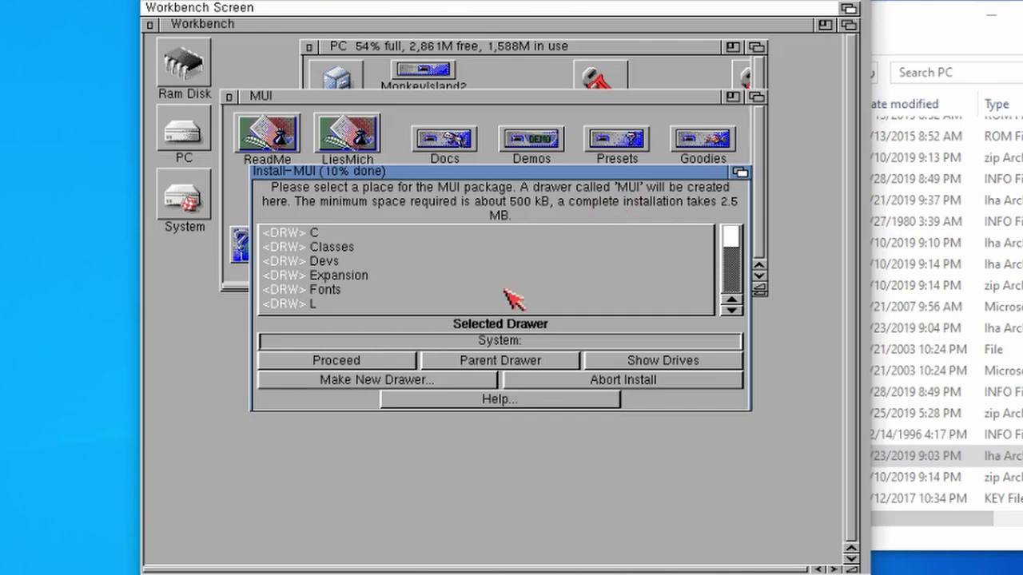
{"action": "left_click", "coordinate": [338, 363]}
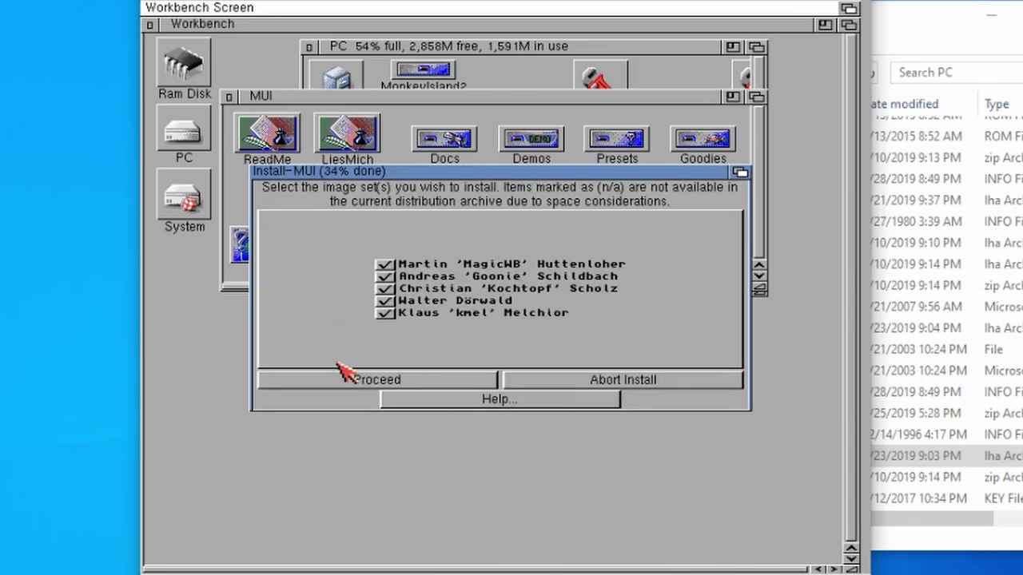
Finish the MUI installation with all image sets, English documentation and the example programs, and close the MUI and PC windows
{"action": "left_click", "coordinate": [370, 382]}
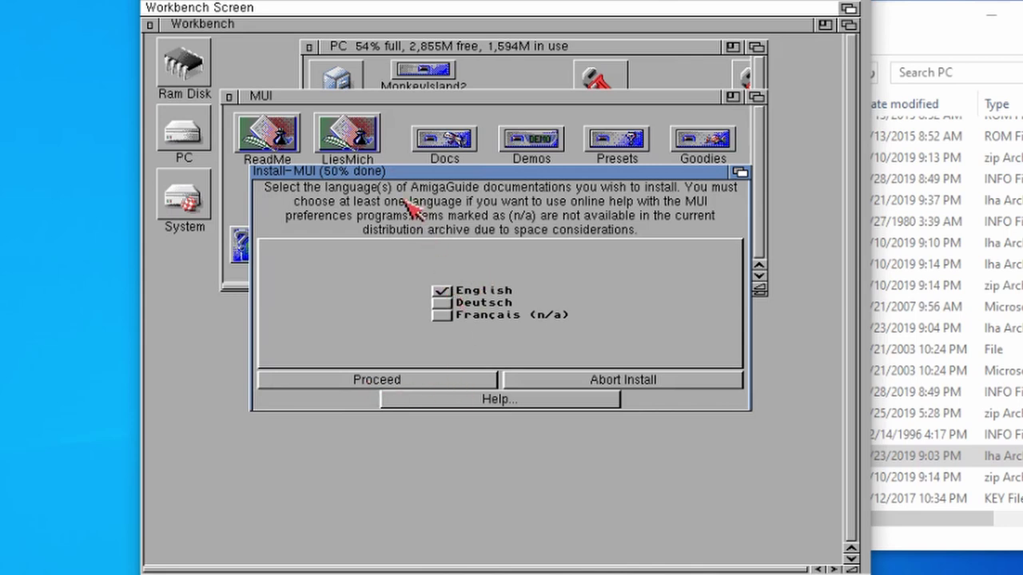
{"action": "left_click", "coordinate": [417, 385]}
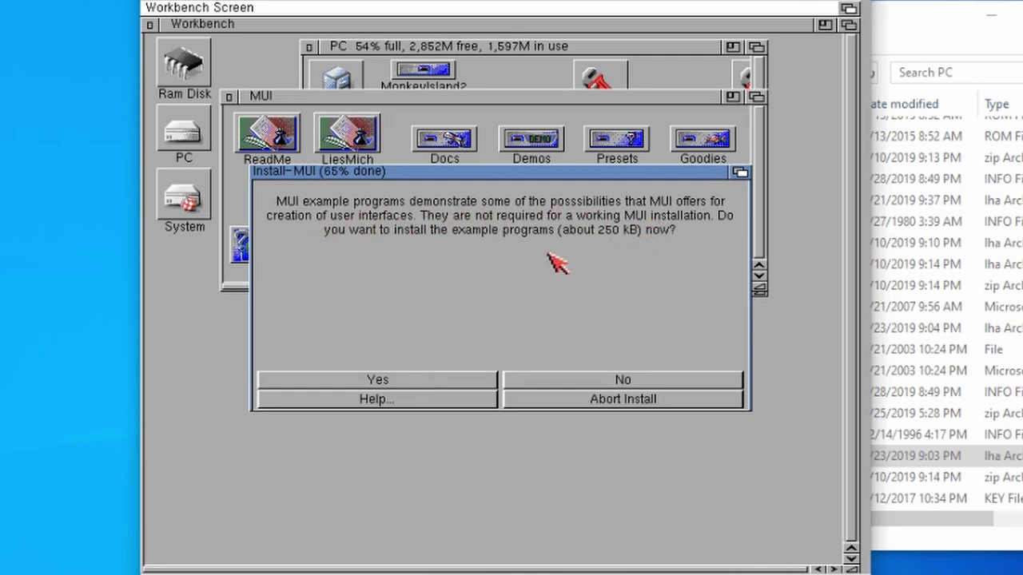
{"action": "left_click", "coordinate": [414, 380]}
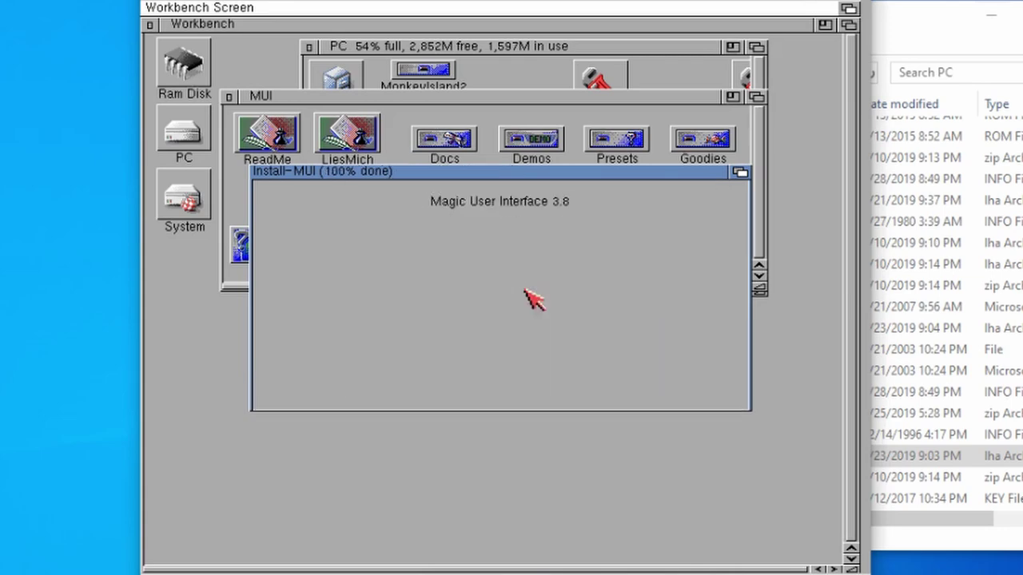
{"action": "left_click", "coordinate": [509, 404]}
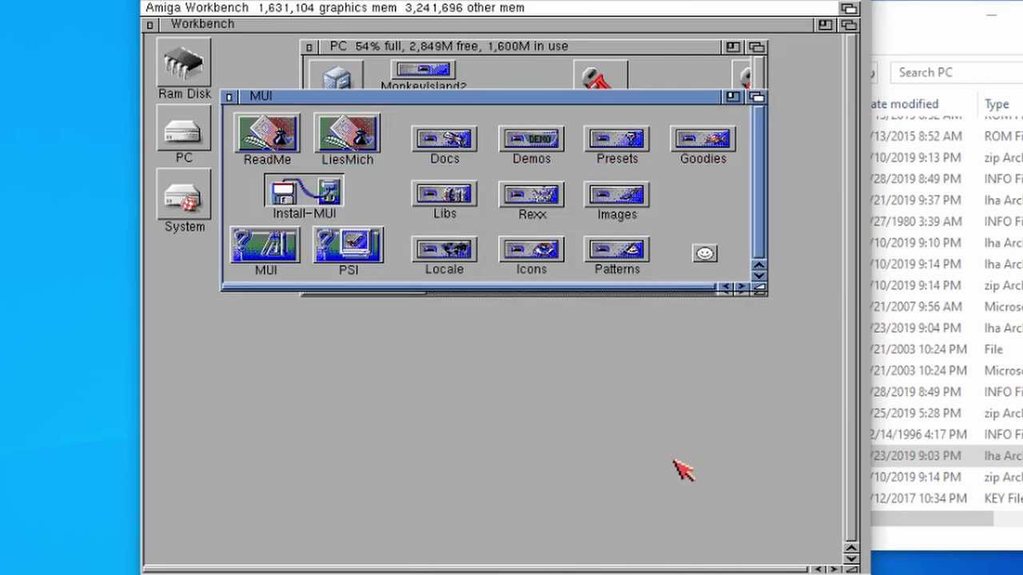
{"action": "left_click", "coordinate": [230, 99]}
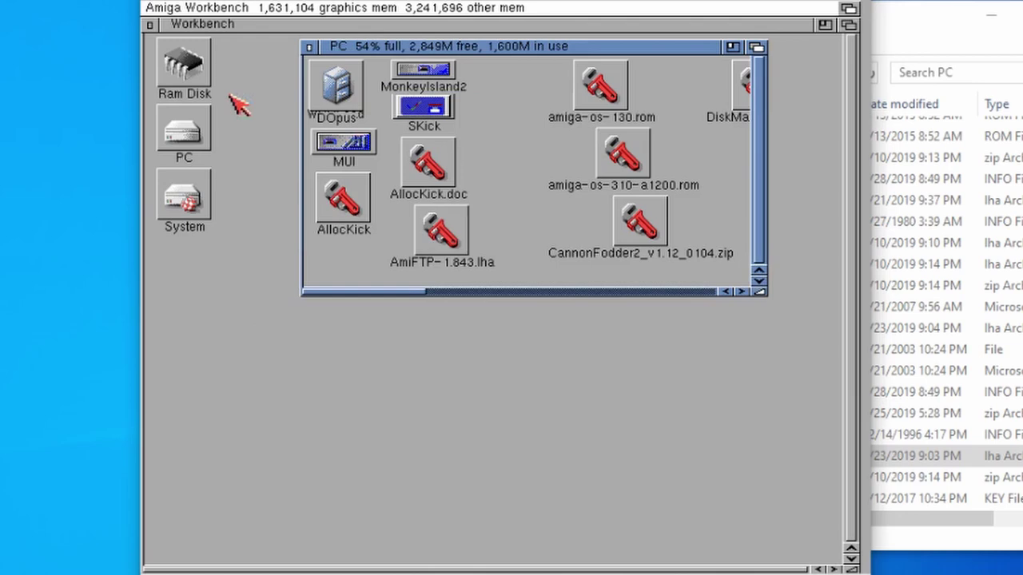
{"action": "left_click", "coordinate": [310, 48]}
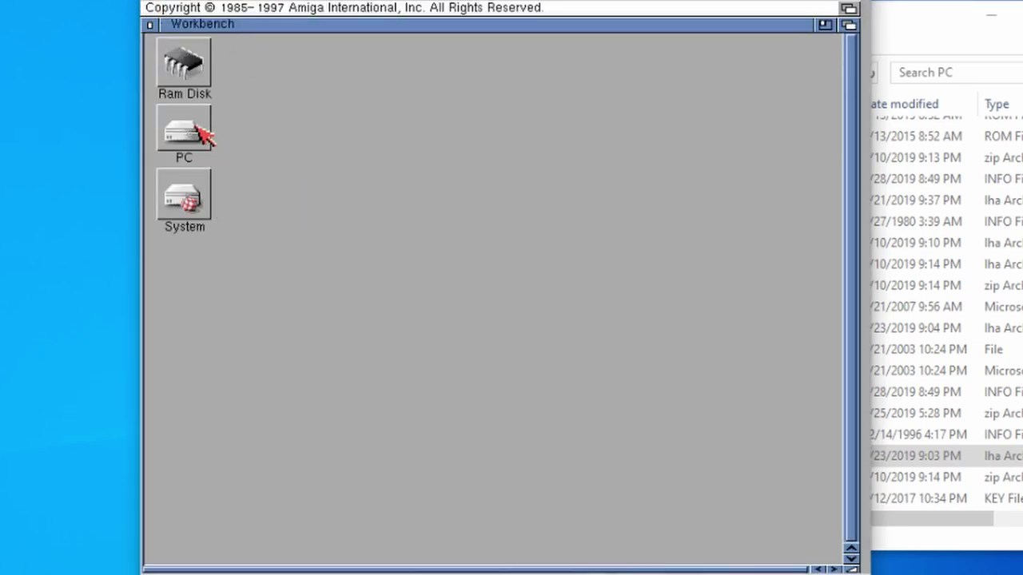
Reopen the PC drive, set its window to show all files, and enlarge the window
{"action": "left_click", "coordinate": [185, 131]}
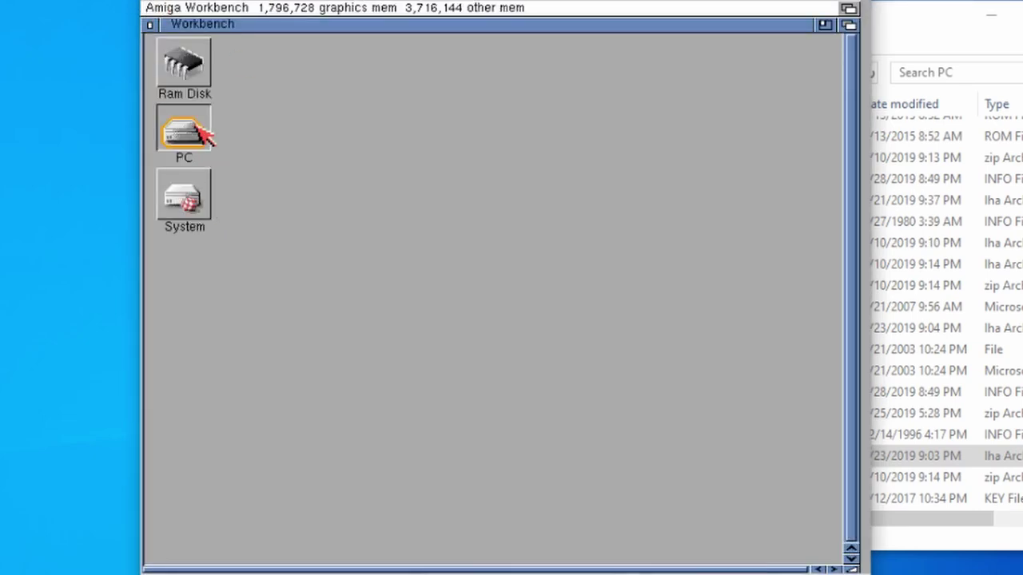
{"action": "double_click", "coordinate": [190, 133]}
{"action": "right_click", "coordinate": [298, 8]}
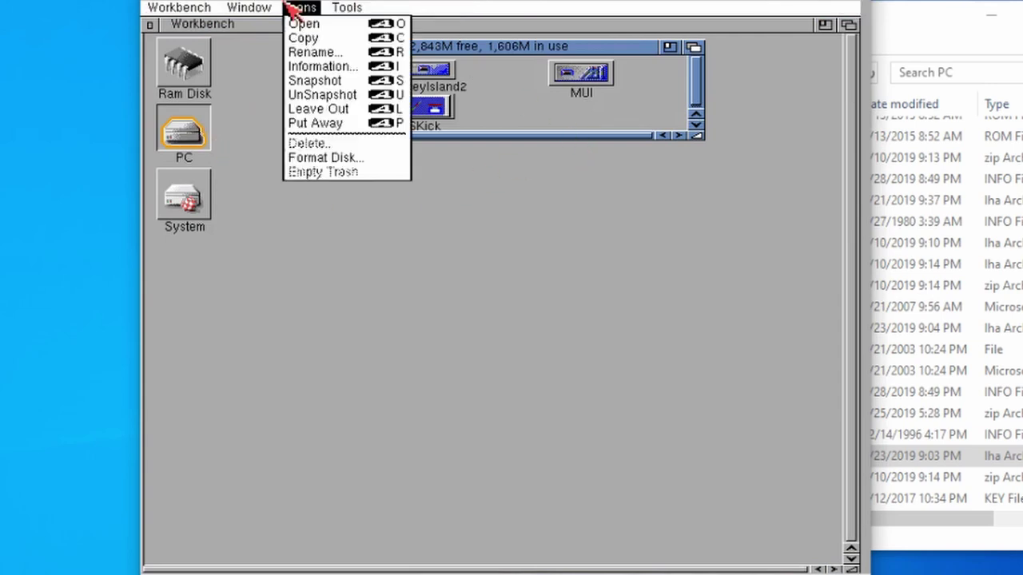
{"action": "mouse_move", "coordinate": [312, 123]}
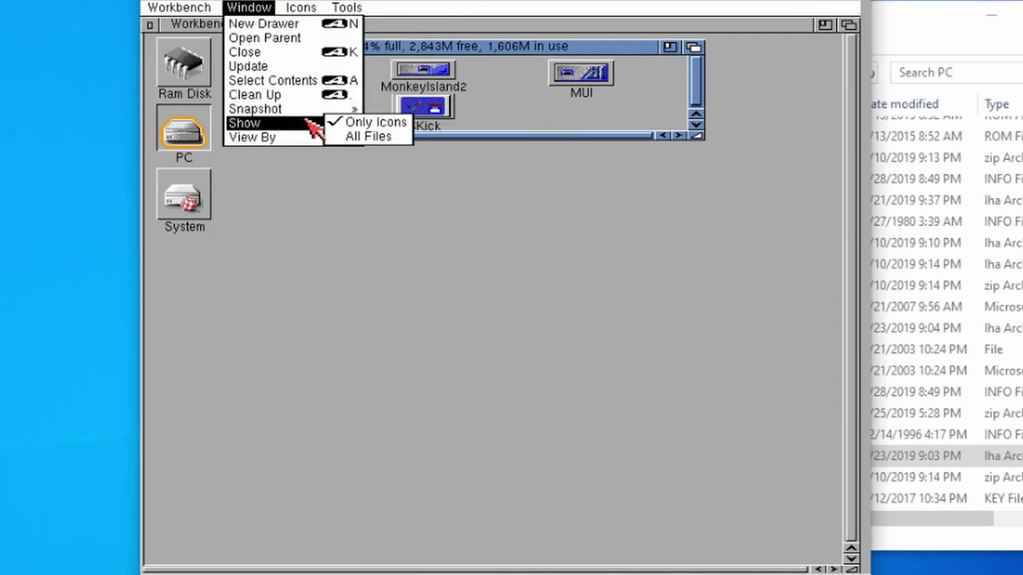
{"action": "right_click", "coordinate": [360, 137]}
{"action": "left_click_drag", "start_coordinate": [697, 137], "coordinate": [802, 339]}
Clean up the icons in the PC window and snapshot all of them with the window
{"action": "right_click", "coordinate": [246, 9]}
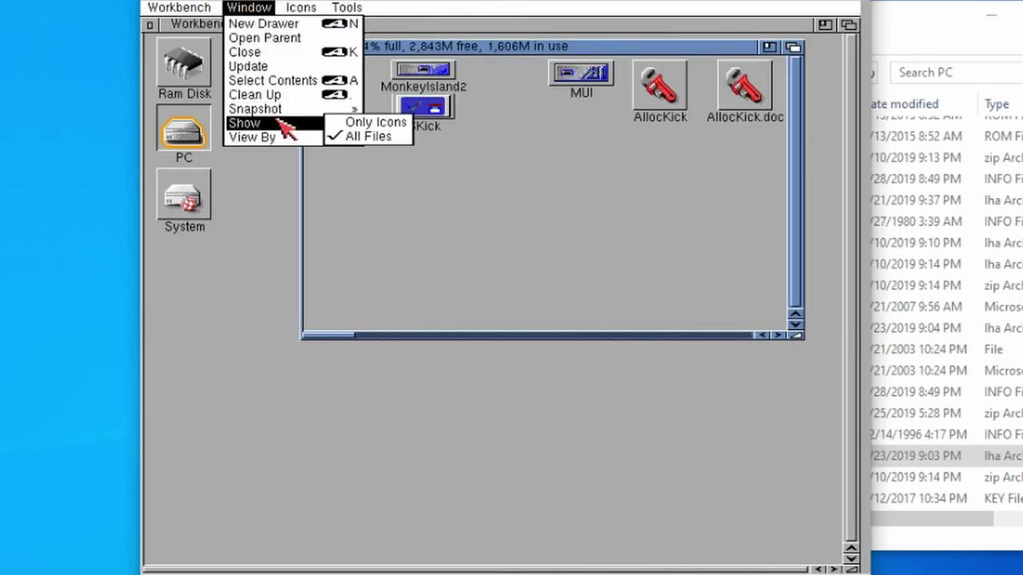
{"action": "right_click", "coordinate": [286, 95]}
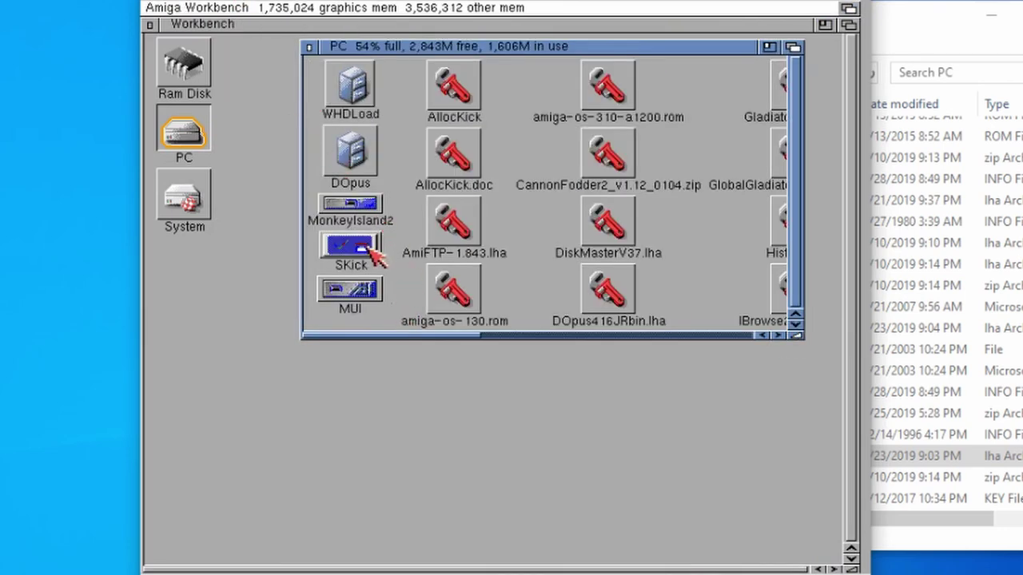
{"action": "right_click", "coordinate": [235, 10]}
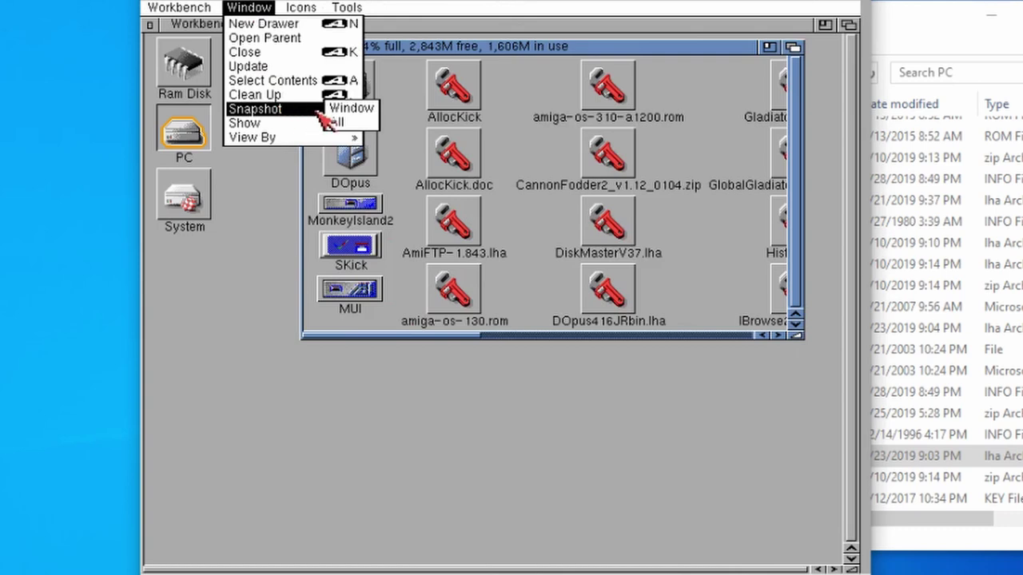
{"action": "right_click", "coordinate": [327, 119]}
Extract IBrowse2.5-020+.lha from the PC drive with the command lha x IBrowse2.5-020+.lha, and close the output window
{"action": "left_click_drag", "start_coordinate": [427, 337], "coordinate": [557, 336]}
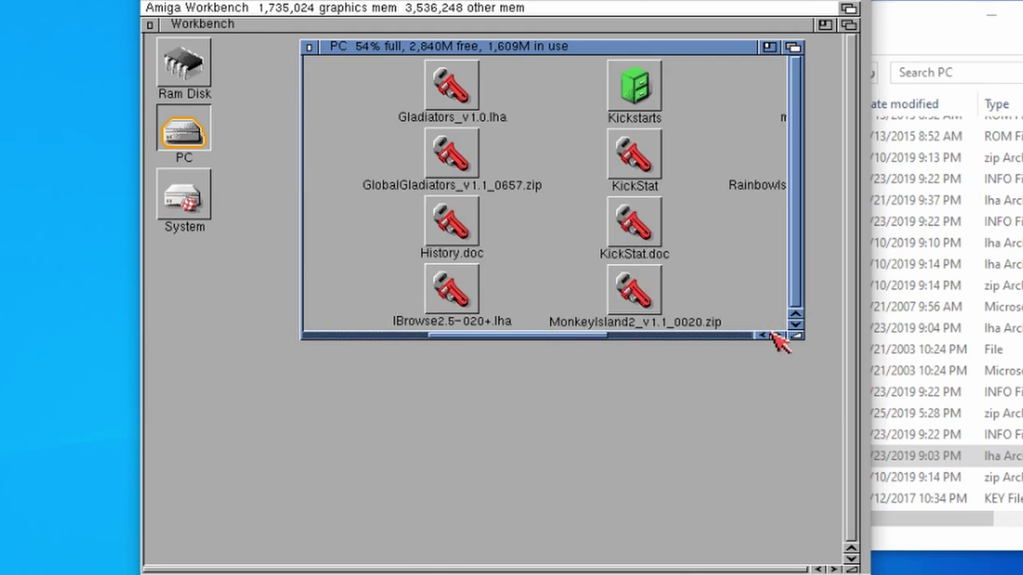
{"action": "double_click", "coordinate": [454, 294]}
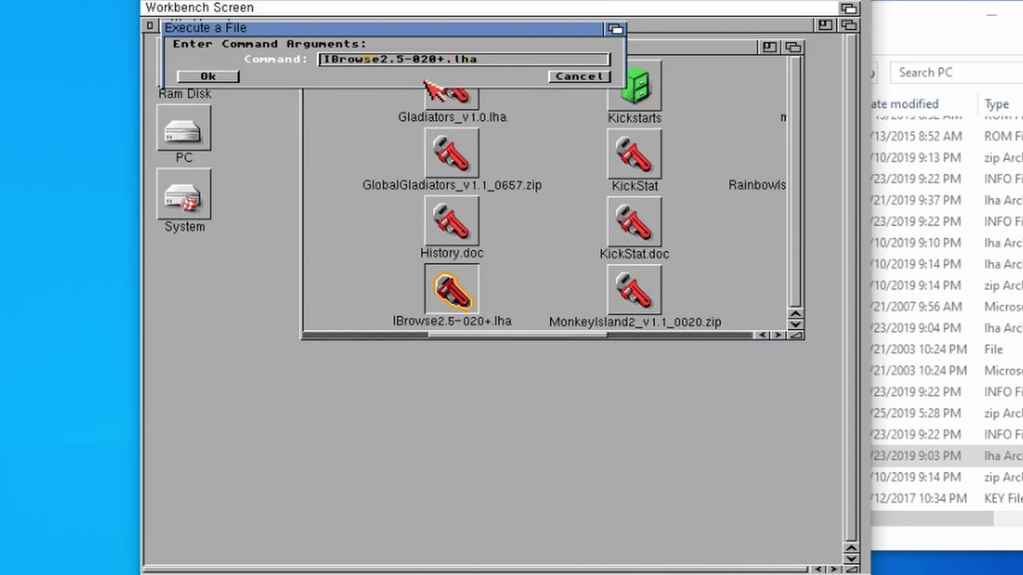
{"action": "type", "text": "lha x"}
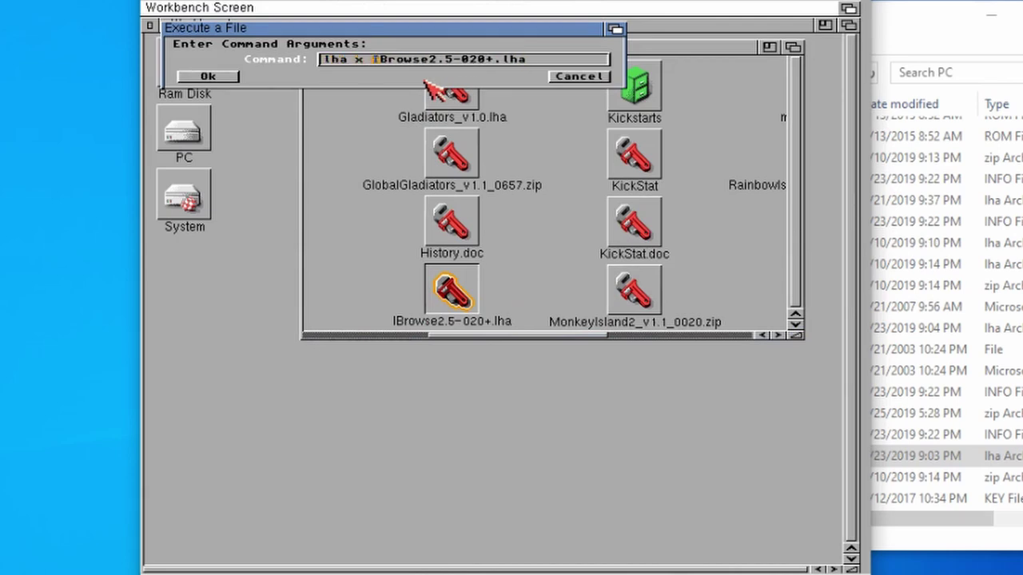
{"action": "key", "text": "Return"}
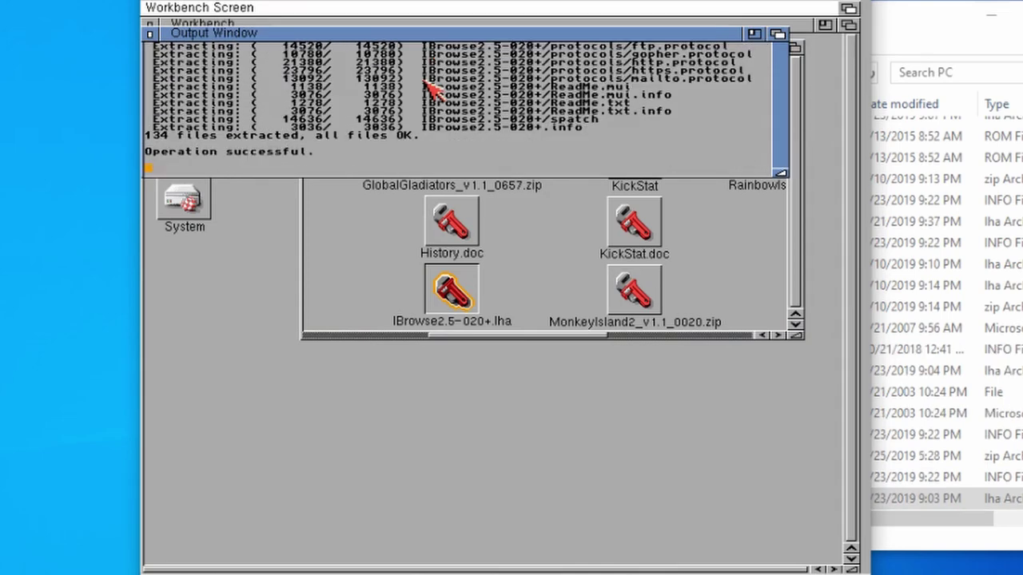
{"action": "left_click", "coordinate": [149, 35]}
Update the PC window's contents and open the extracted IBrowse2.5-020+ drawer
{"action": "right_click", "coordinate": [318, 10]}
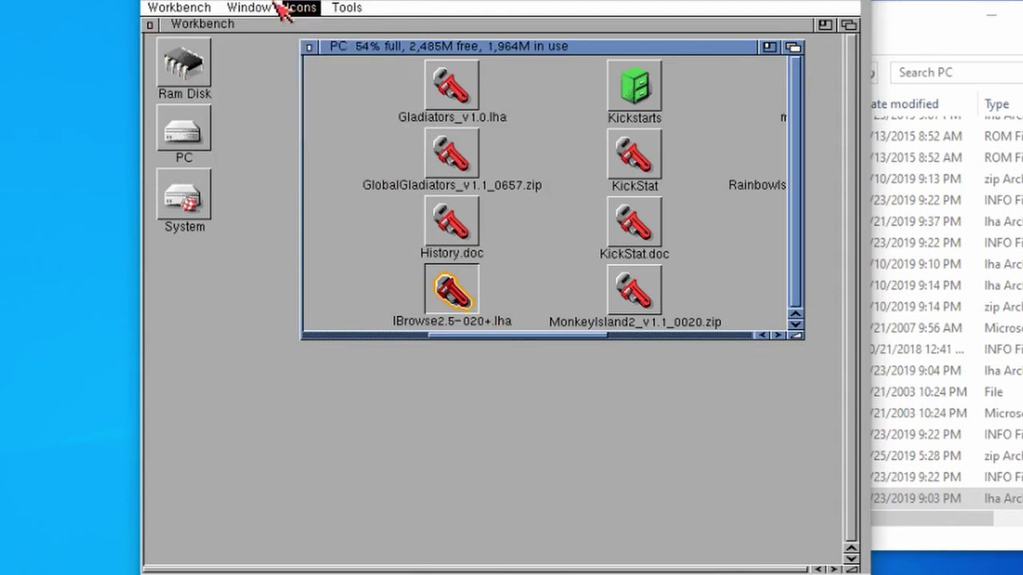
{"action": "left_click", "coordinate": [274, 81]}
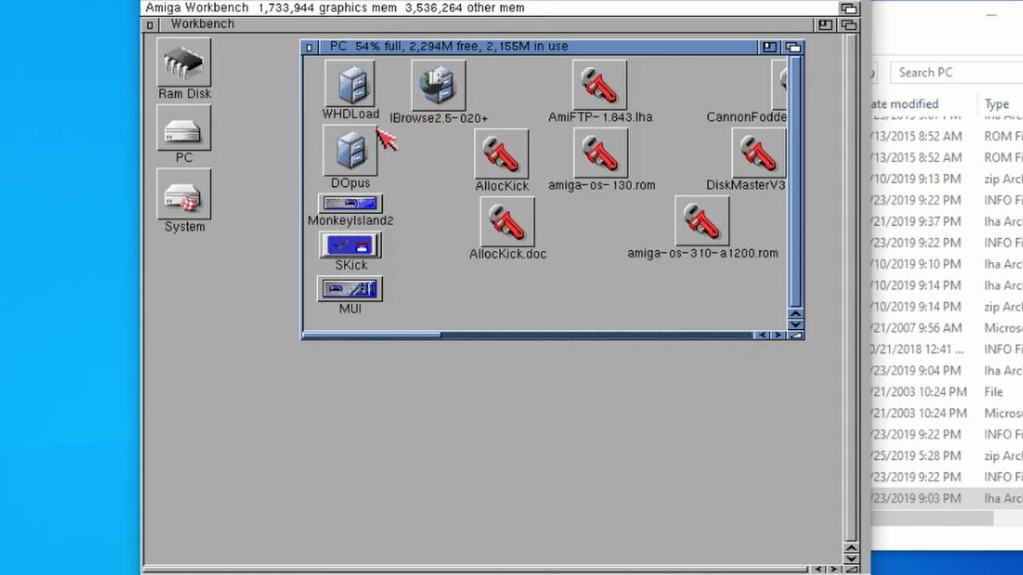
{"action": "left_click", "coordinate": [455, 86]}
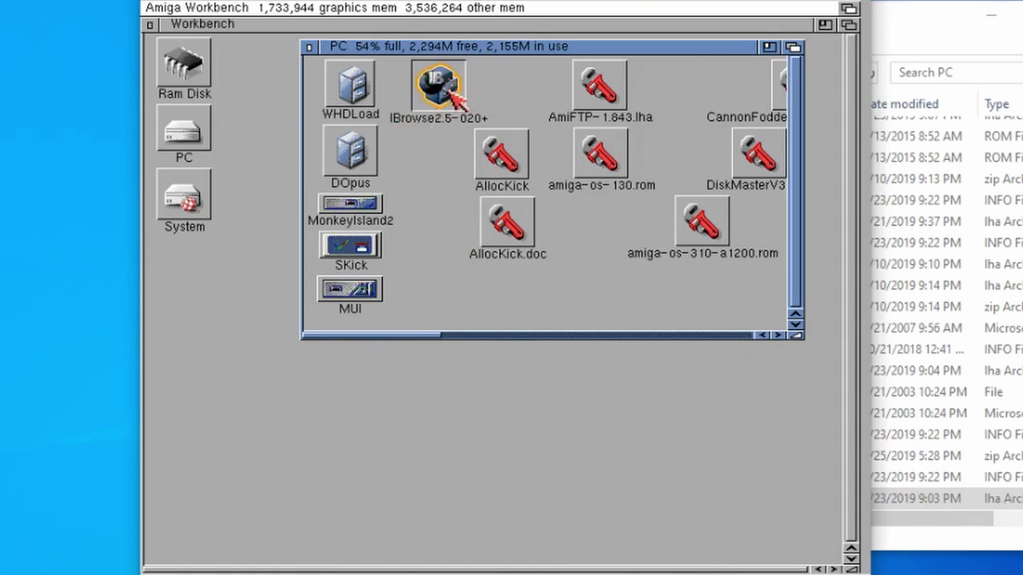
{"action": "double_click", "coordinate": [452, 90]}
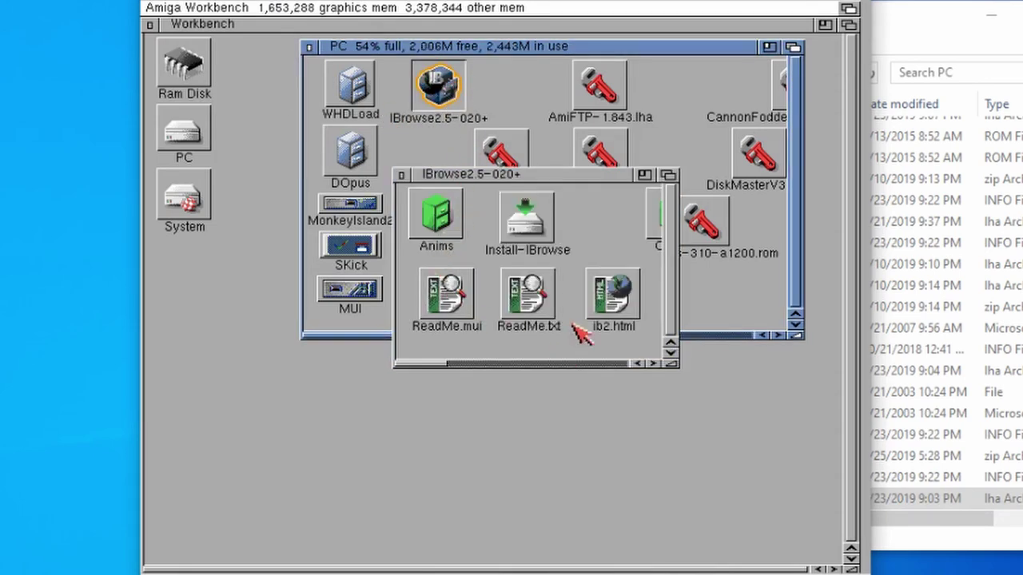
Start Install-IBrowse in Intermediate User mode, installing for real with no log, and continue to the destination selection
{"action": "left_click", "coordinate": [542, 219]}
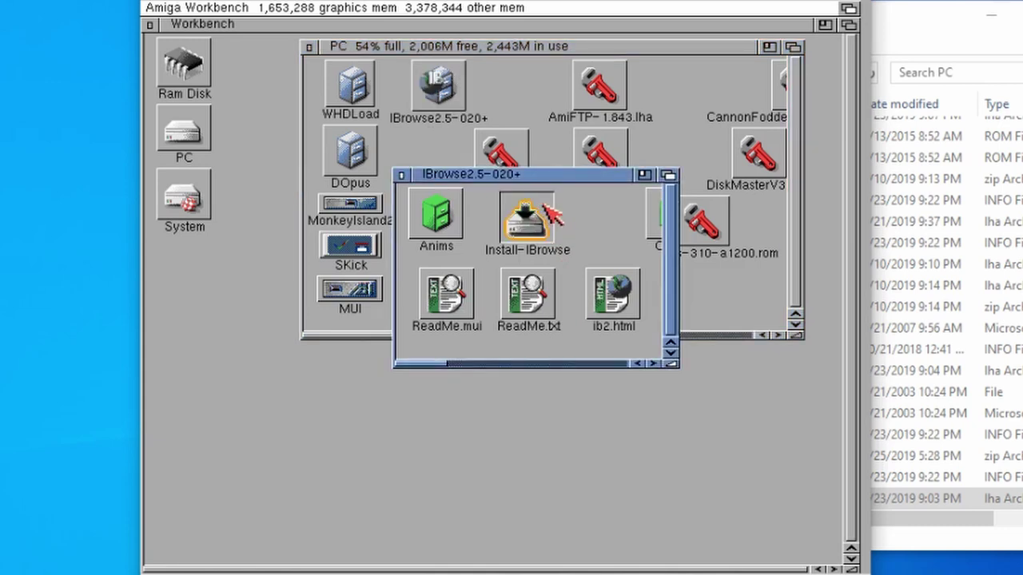
{"action": "double_click", "coordinate": [546, 209]}
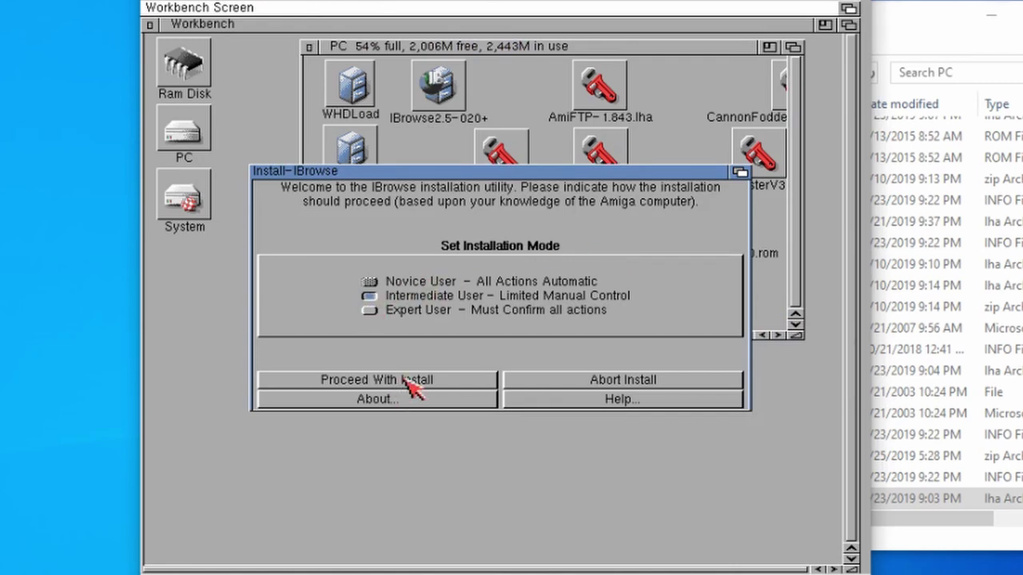
{"action": "left_click", "coordinate": [452, 387]}
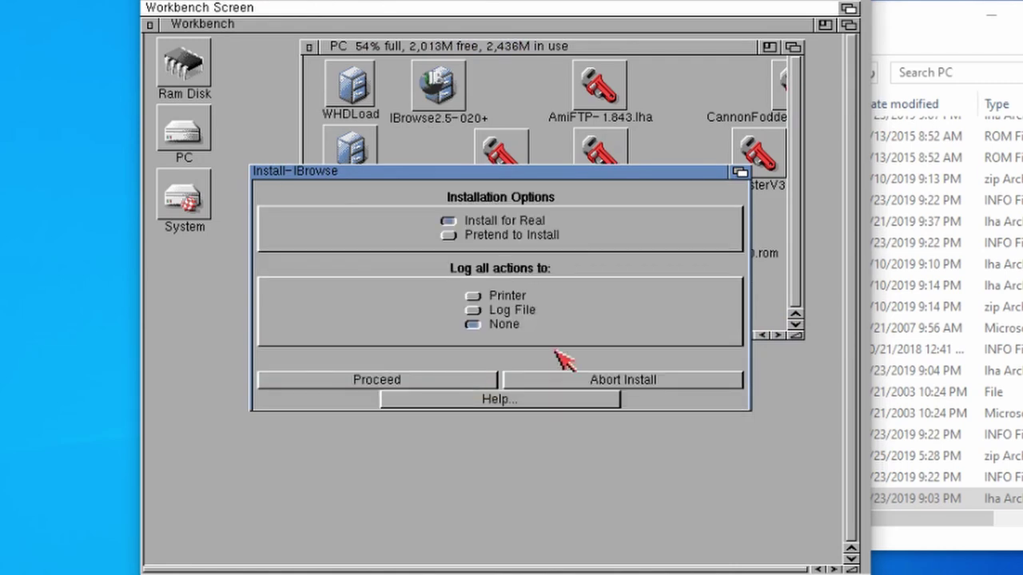
{"action": "left_click", "coordinate": [458, 383]}
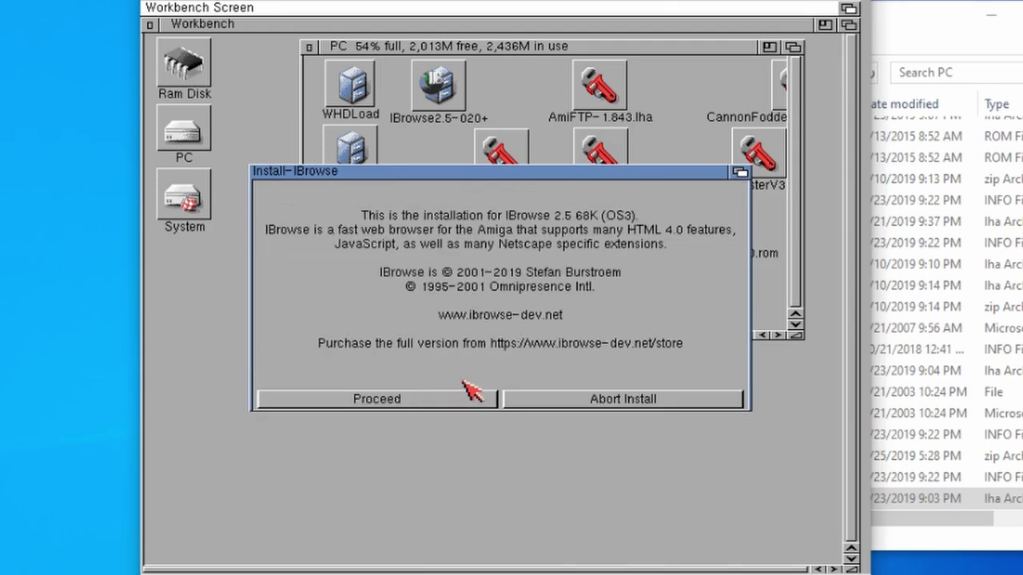
{"action": "left_click", "coordinate": [392, 402]}
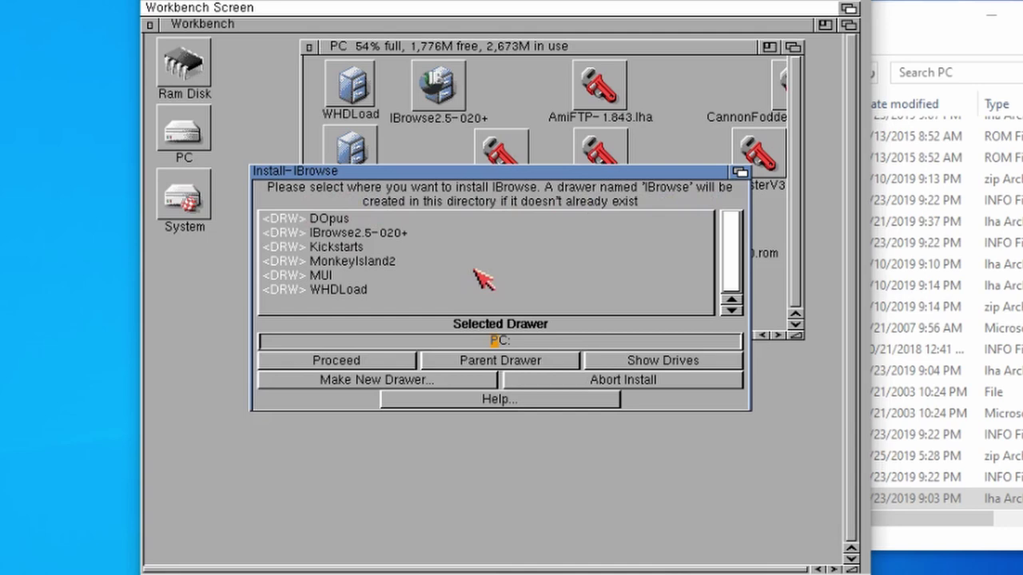
Choose the Tools drawer on the System drive (System:Tools) as the IBrowse install destination and continue
{"action": "left_click", "coordinate": [662, 363]}
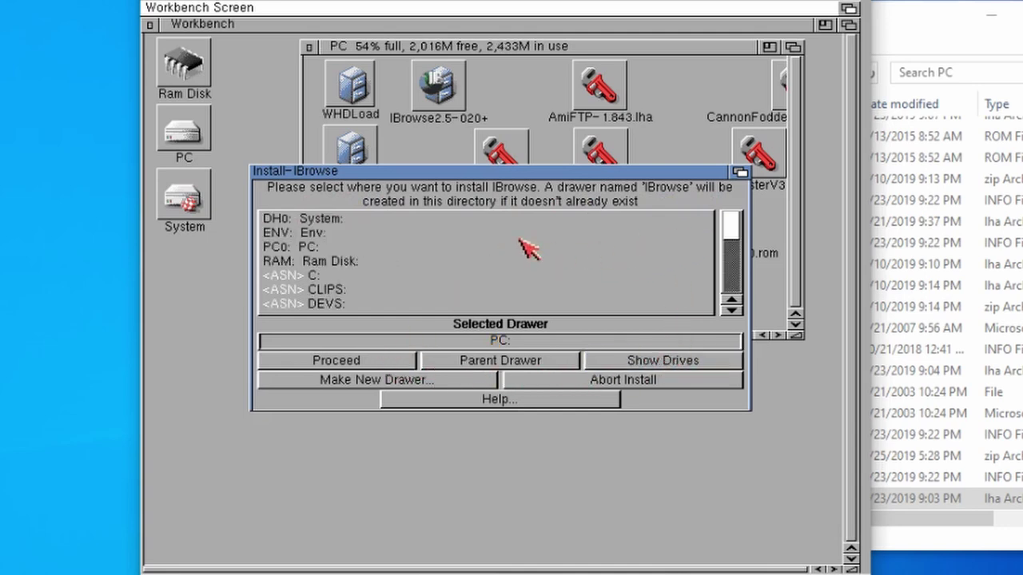
{"action": "left_click", "coordinate": [352, 220]}
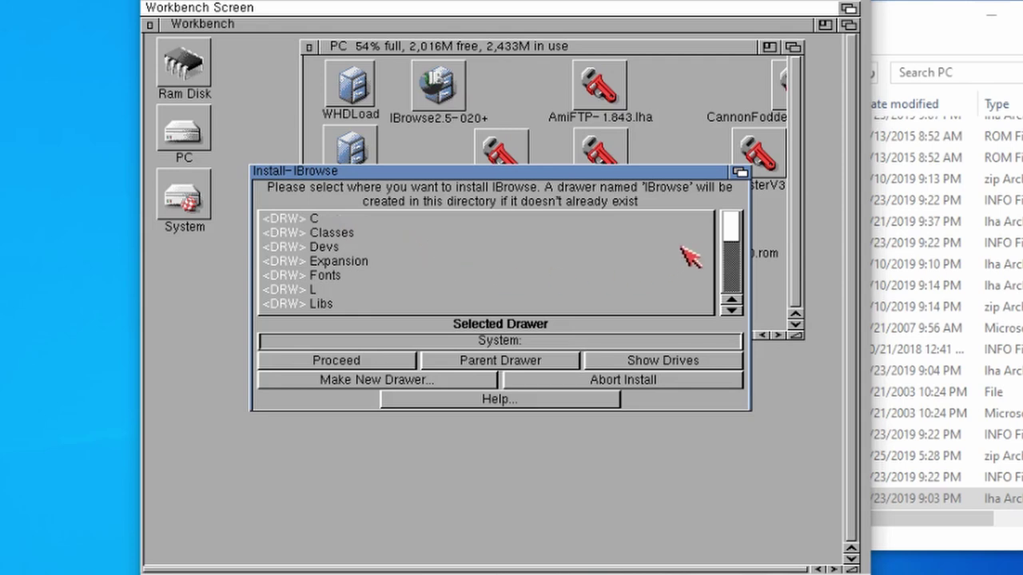
{"action": "left_click_drag", "start_coordinate": [739, 233], "coordinate": [735, 284]}
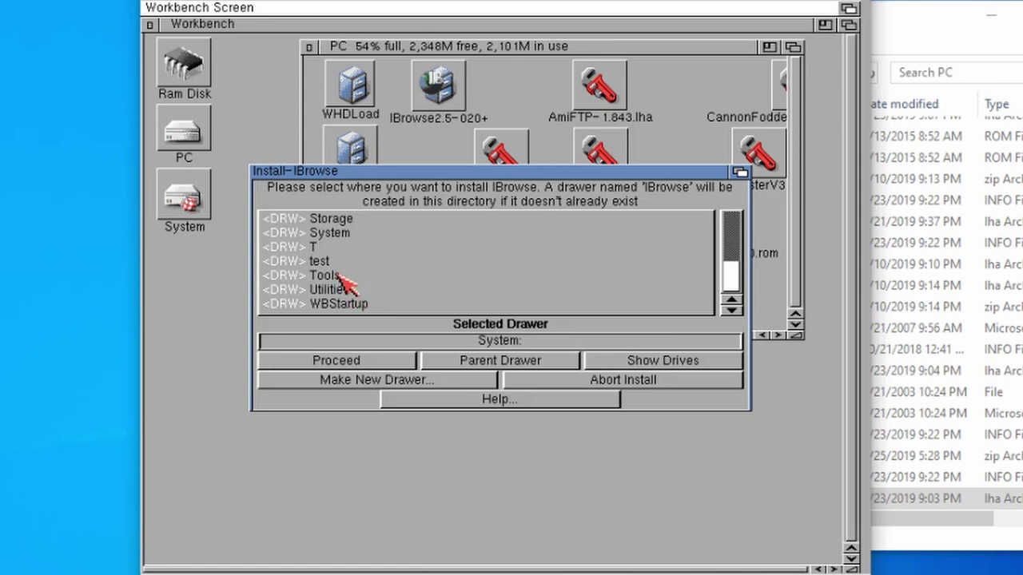
{"action": "left_click", "coordinate": [338, 275]}
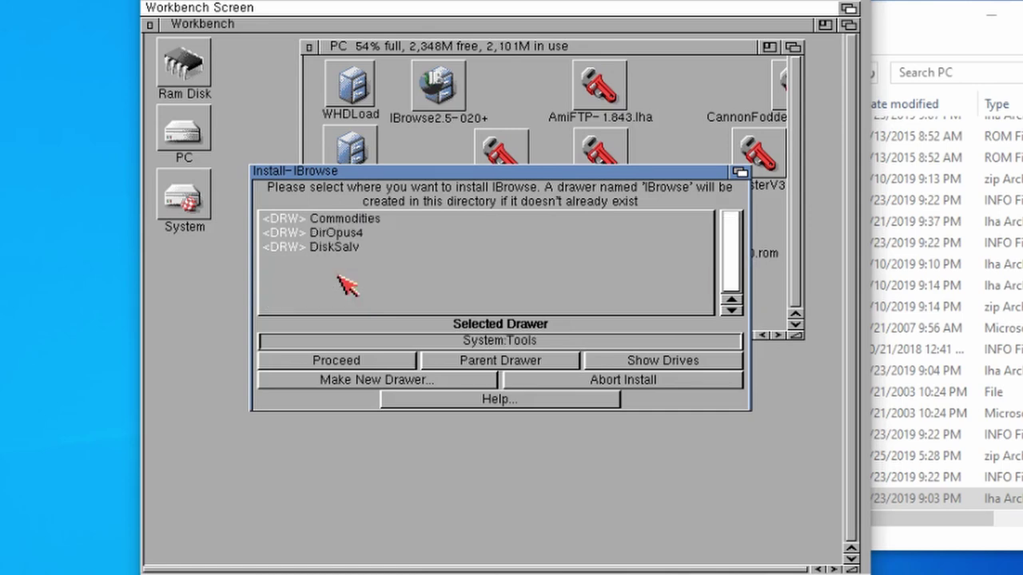
{"action": "left_click", "coordinate": [346, 365]}
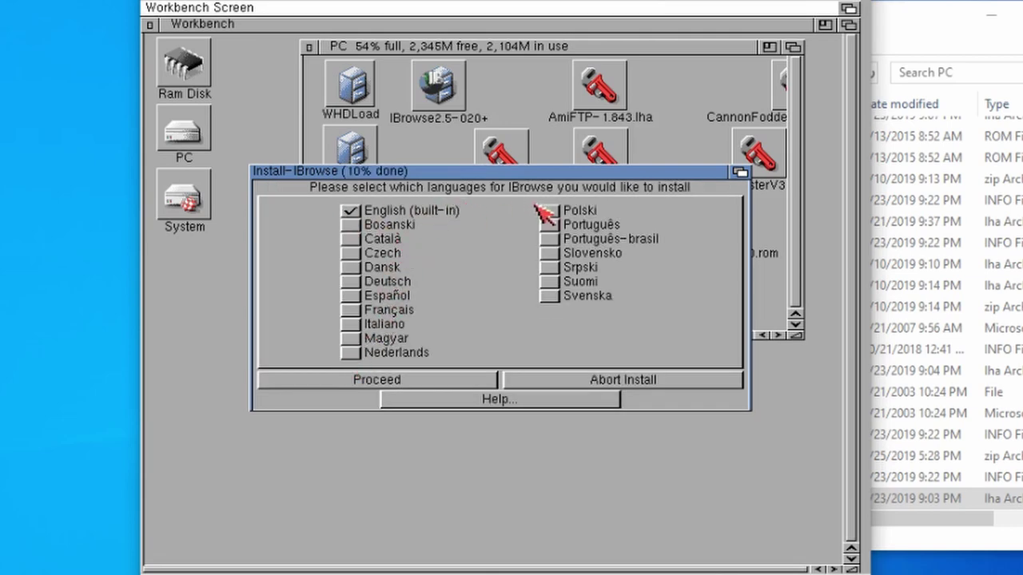
Install IBrowse with English only, the 68020 version, the 5bit 32 colours imageset and the 8bit 256 colours transfer animation
{"action": "left_click", "coordinate": [406, 382]}
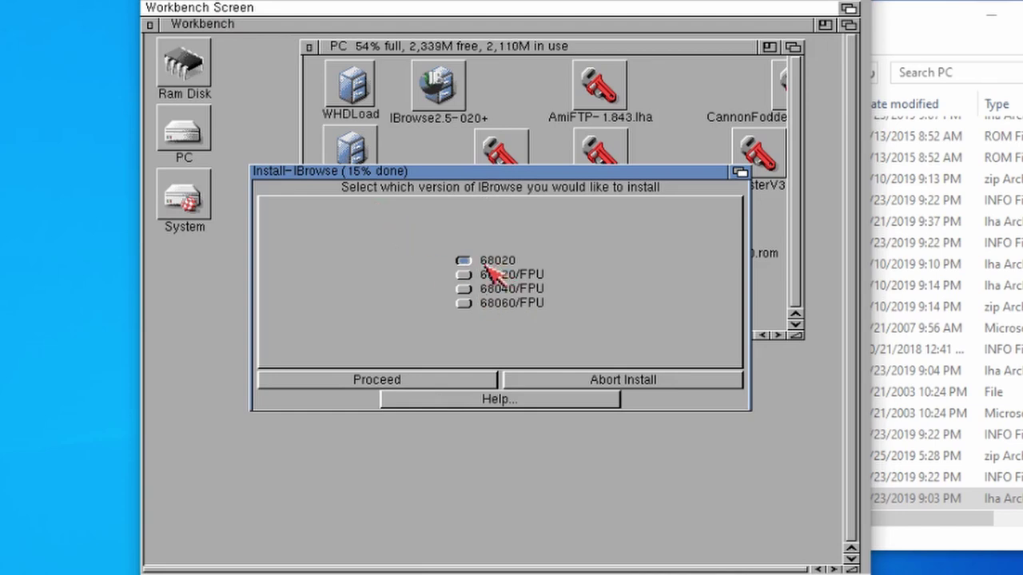
{"action": "left_click", "coordinate": [435, 378]}
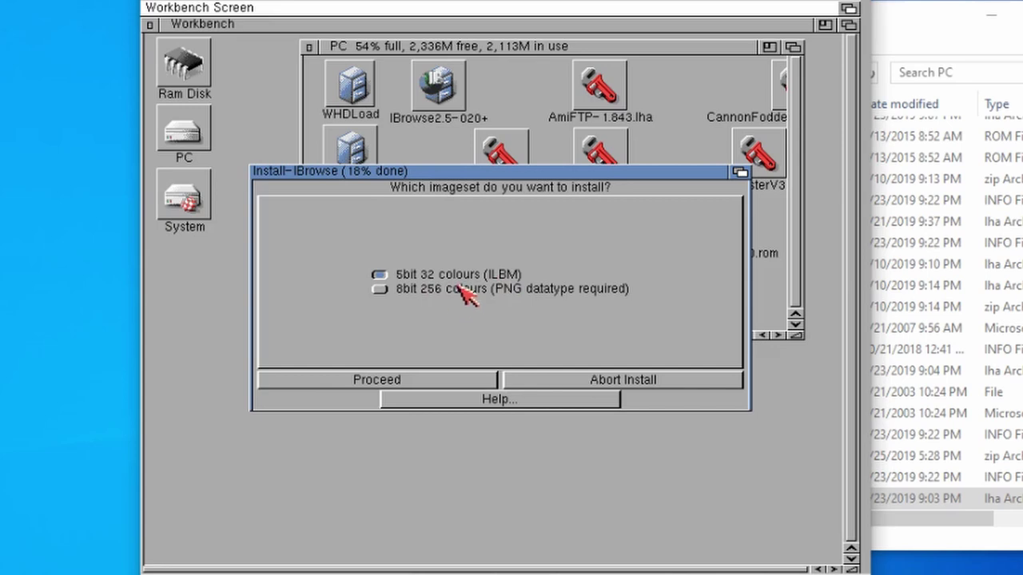
{"action": "left_click", "coordinate": [422, 382]}
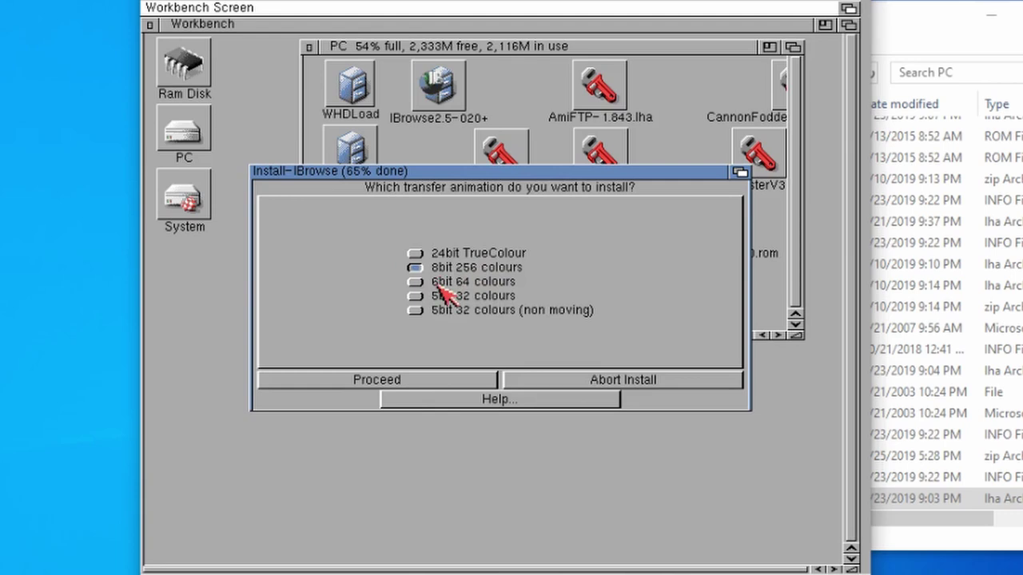
{"action": "left_click", "coordinate": [419, 379]}
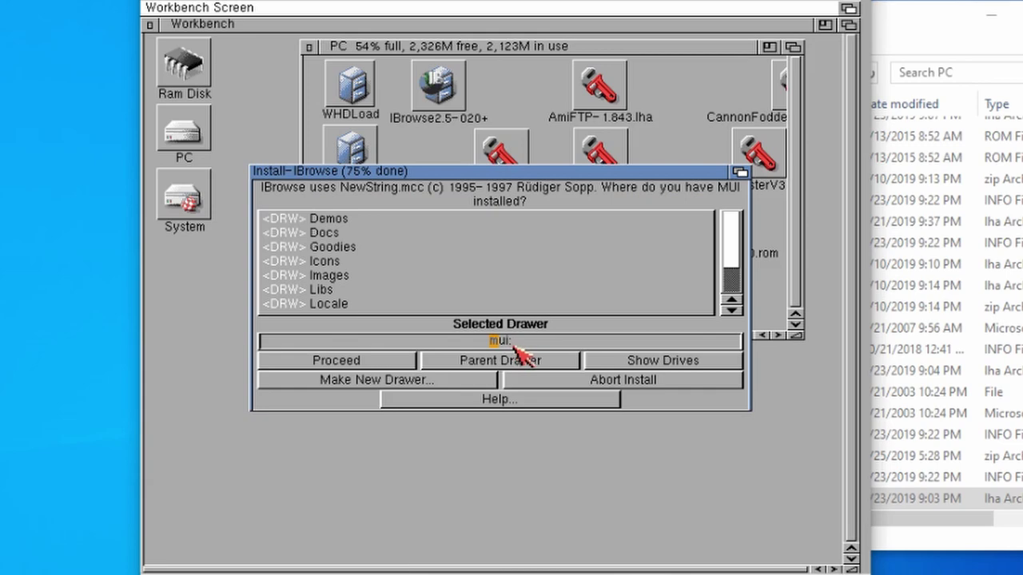
Accept mui: as the MUI location and copy all offered NList classes and their companions to MUI:Libs/MUI
{"action": "left_click", "coordinate": [363, 361]}
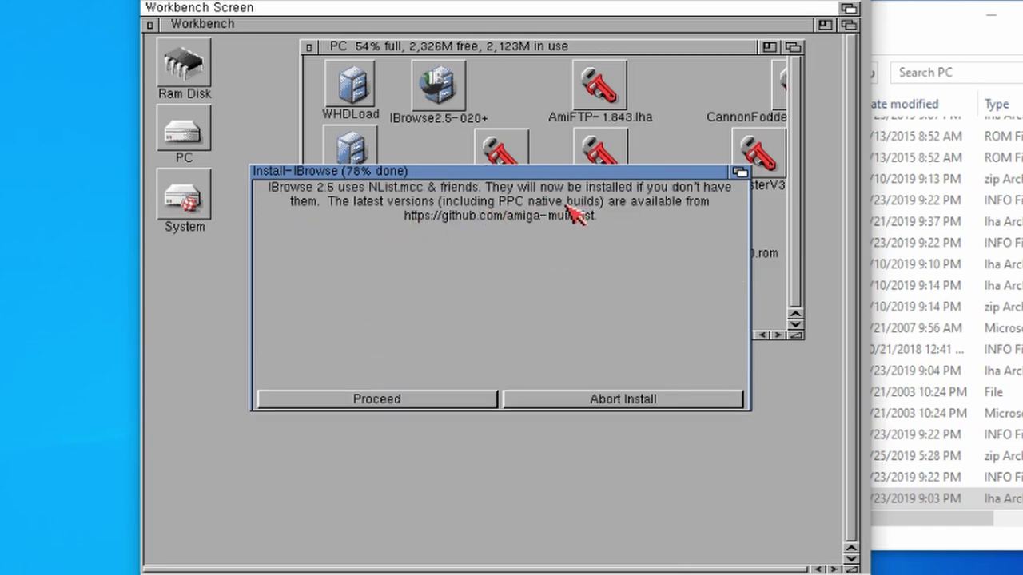
{"action": "left_click", "coordinate": [410, 399]}
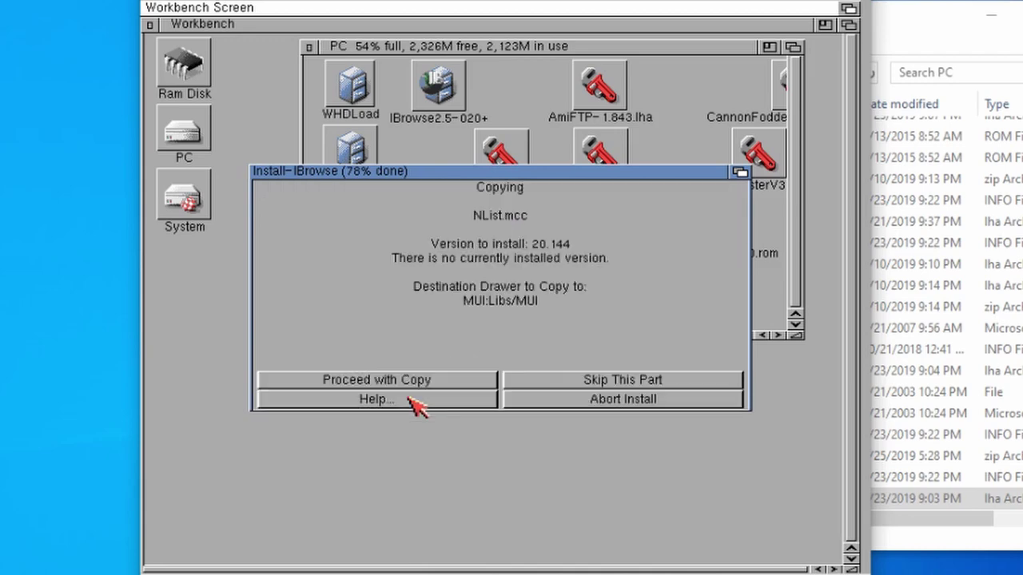
{"action": "left_click", "coordinate": [423, 384]}
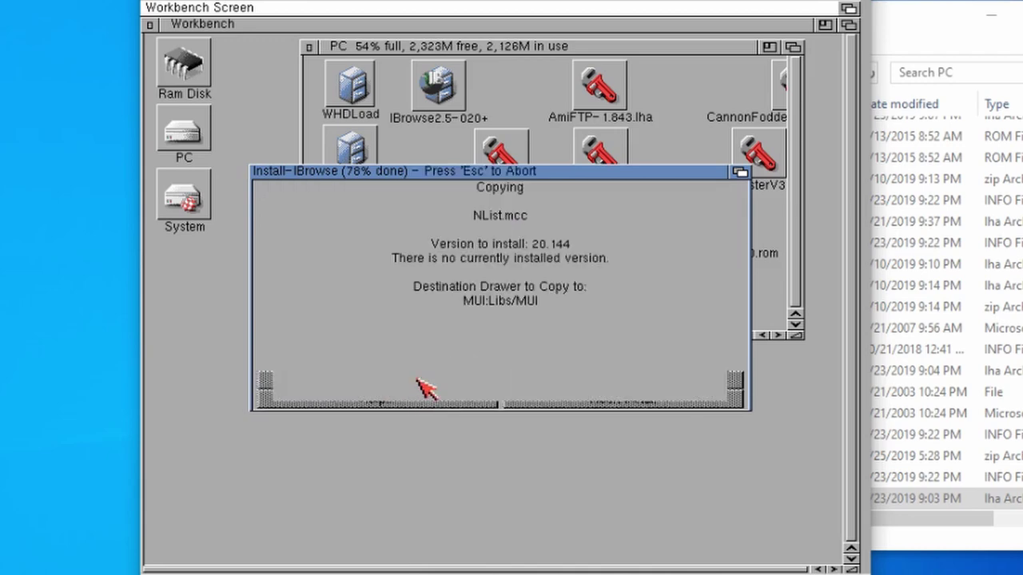
{"action": "left_click", "coordinate": [421, 381]}
{"action": "left_click", "coordinate": [420, 382]}
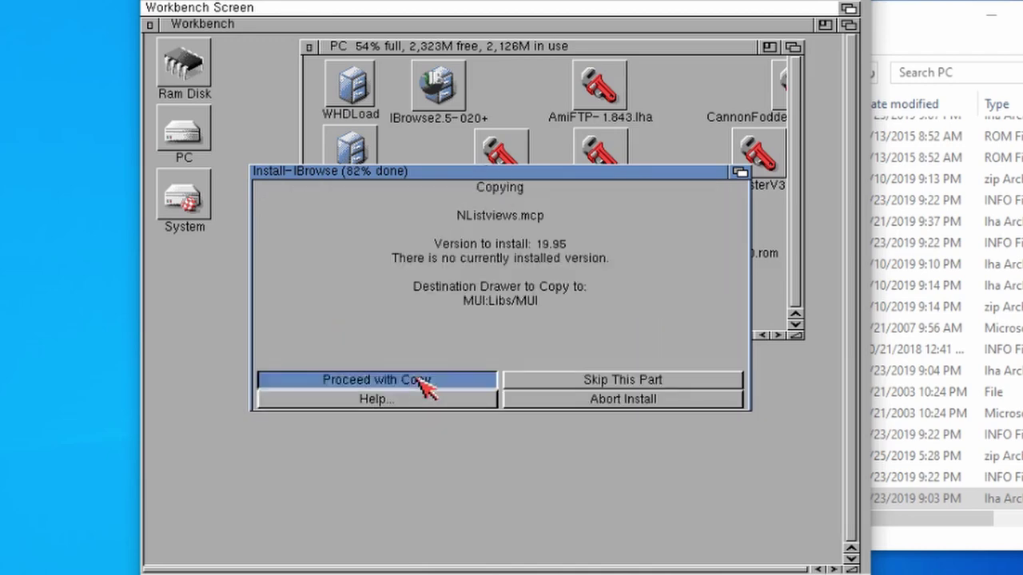
{"action": "left_click", "coordinate": [419, 381]}
{"action": "left_click", "coordinate": [420, 383]}
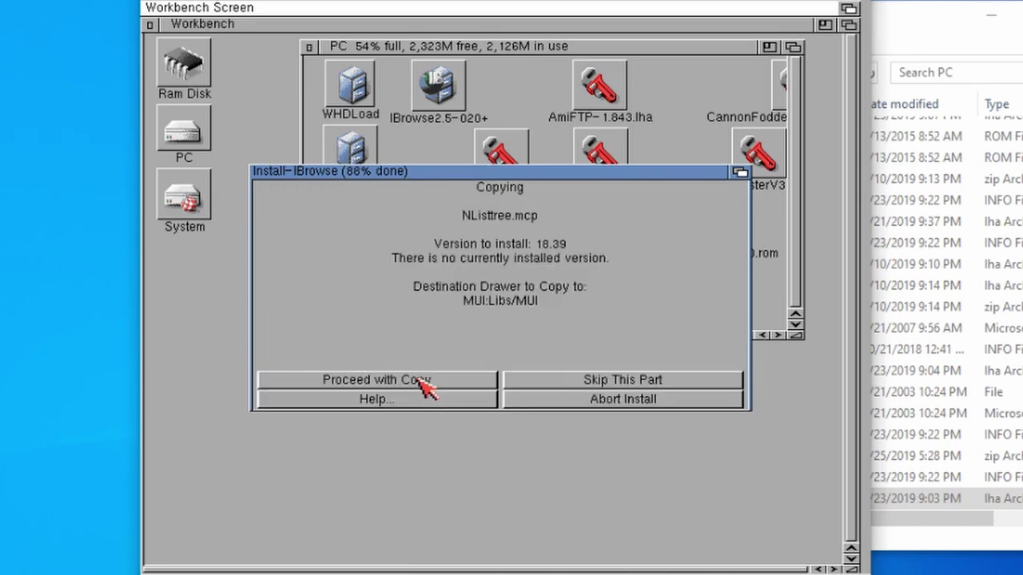
{"action": "left_click", "coordinate": [421, 383]}
{"action": "left_click", "coordinate": [424, 384]}
{"action": "left_click", "coordinate": [423, 384]}
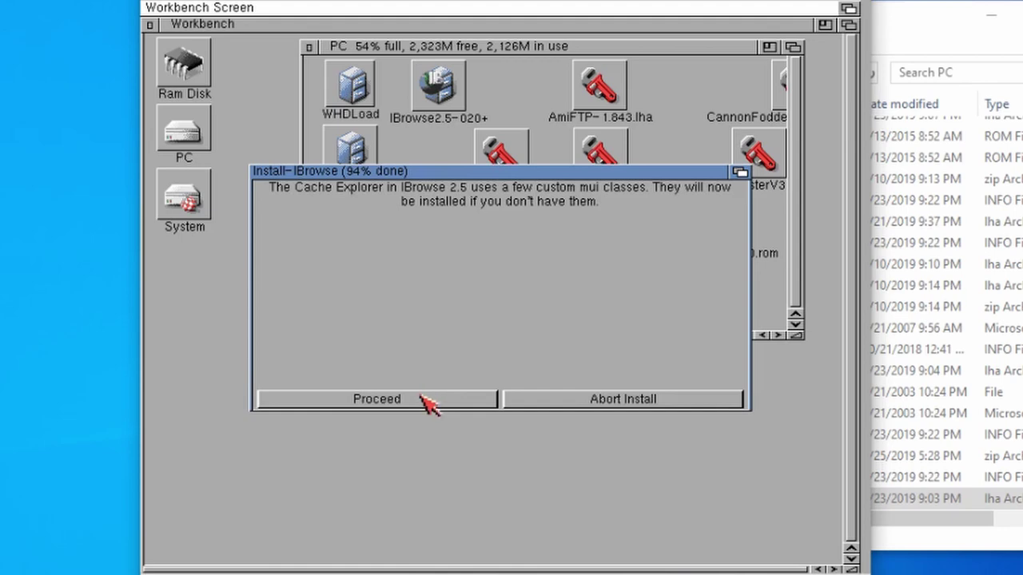
Install the custom MUI classes for the Cache Explorer, close the ReadMe.txt and finish the IBrowse installation
{"action": "left_click", "coordinate": [423, 400]}
{"action": "left_click", "coordinate": [430, 384]}
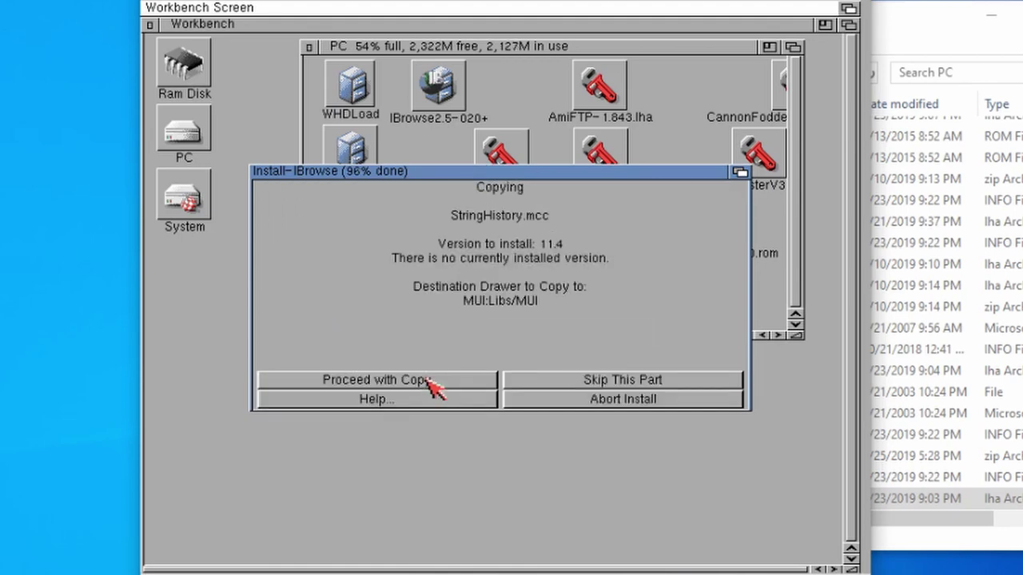
{"action": "left_click", "coordinate": [429, 384]}
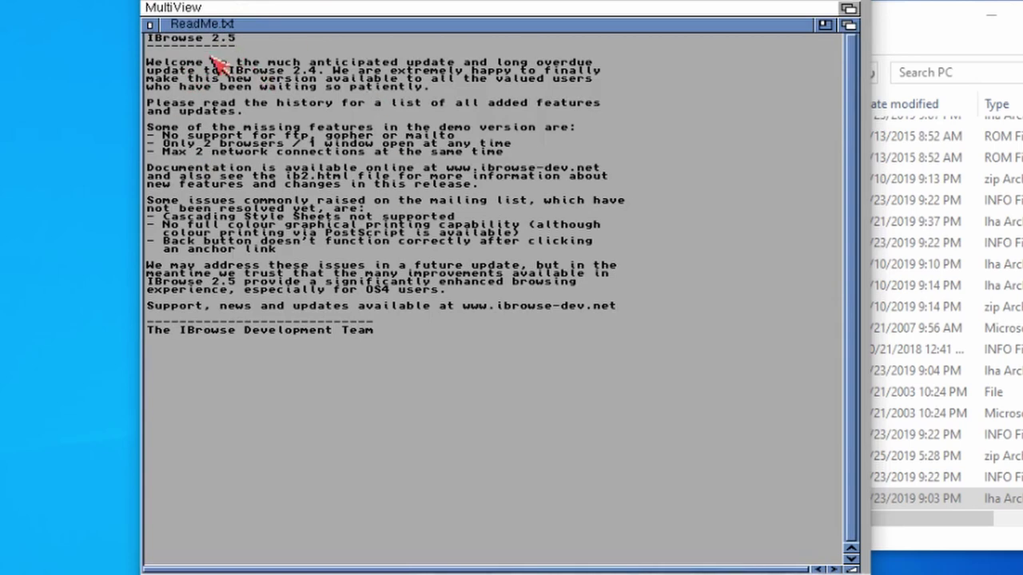
{"action": "left_click", "coordinate": [150, 26]}
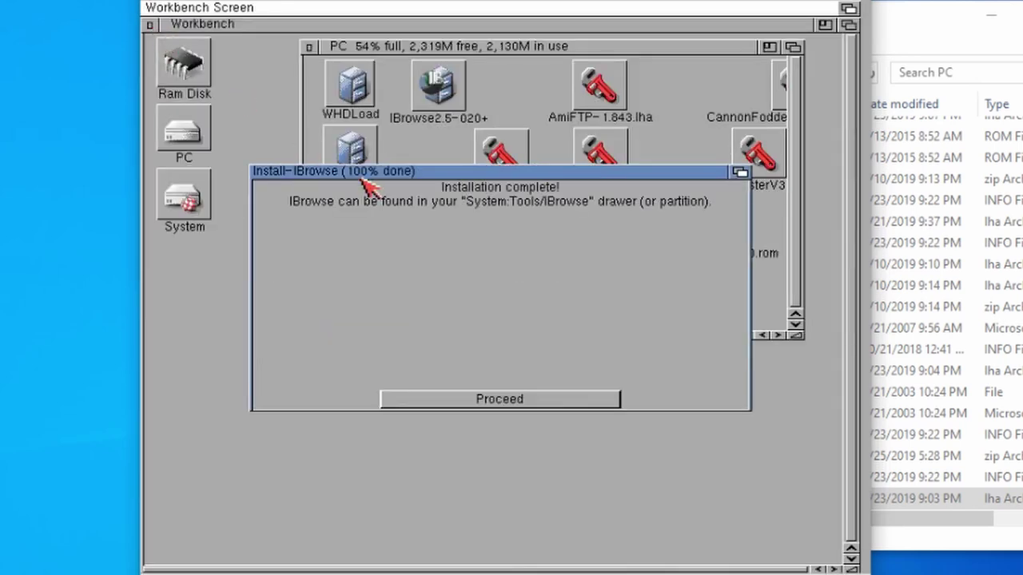
{"action": "left_click", "coordinate": [582, 397]}
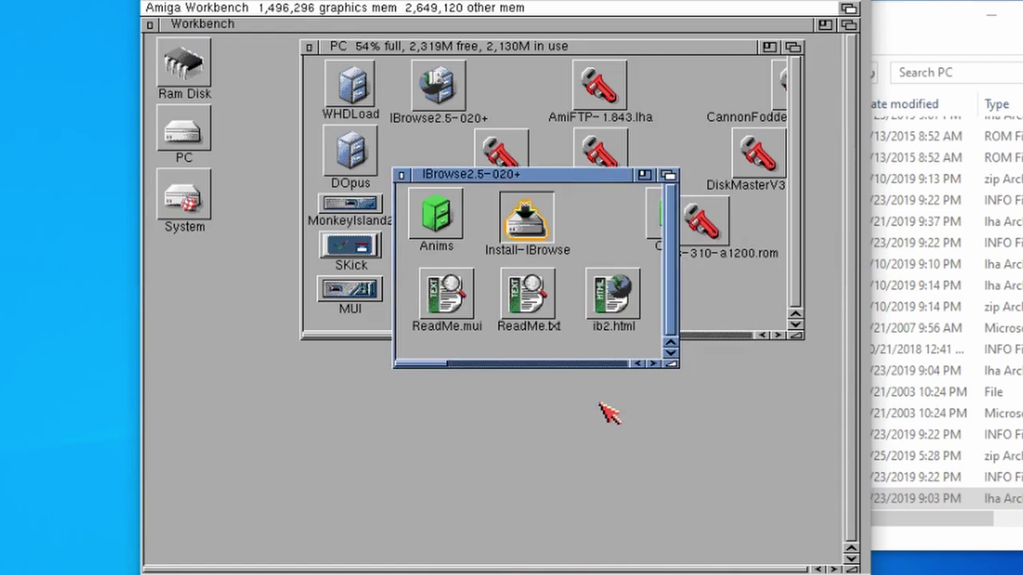
Close the IBrowse2.5-020+ and PC windows and open the System drive in a repositioned, enlarged window
{"action": "left_click", "coordinate": [401, 174]}
{"action": "left_click", "coordinate": [309, 47]}
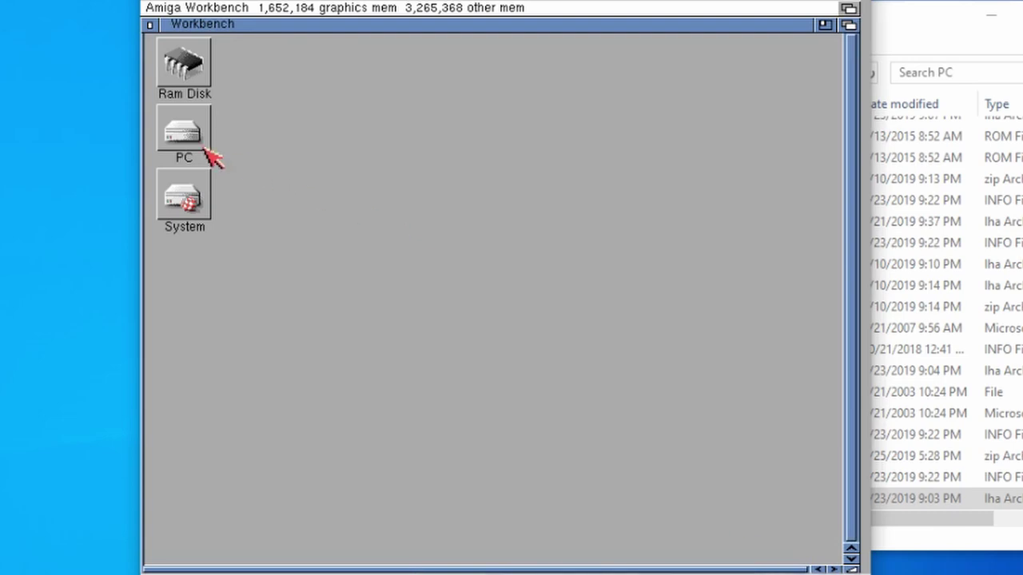
{"action": "double_click", "coordinate": [199, 200]}
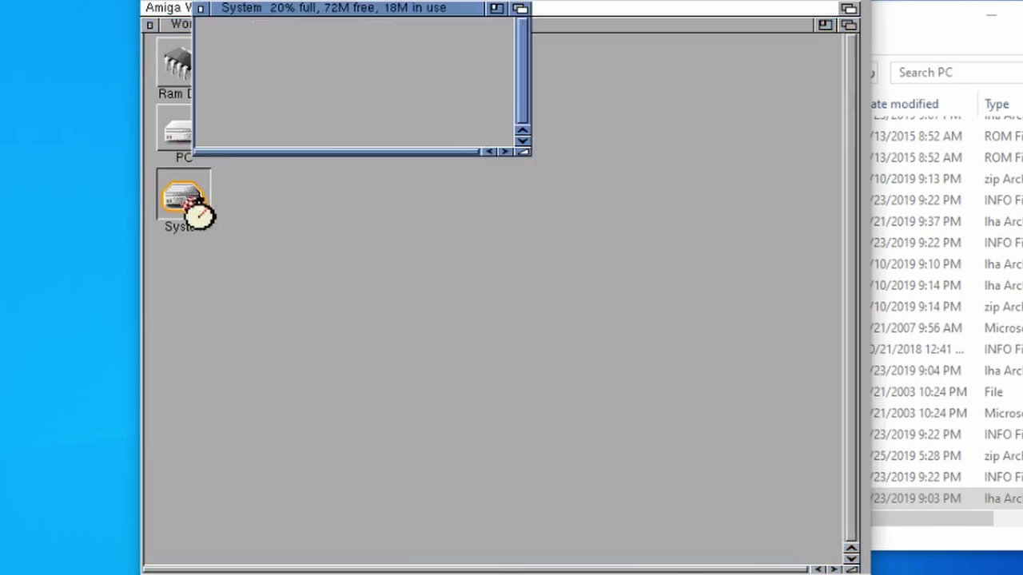
{"action": "left_click_drag", "start_coordinate": [347, 11], "coordinate": [441, 94]}
{"action": "left_click_drag", "start_coordinate": [620, 232], "coordinate": [785, 285]}
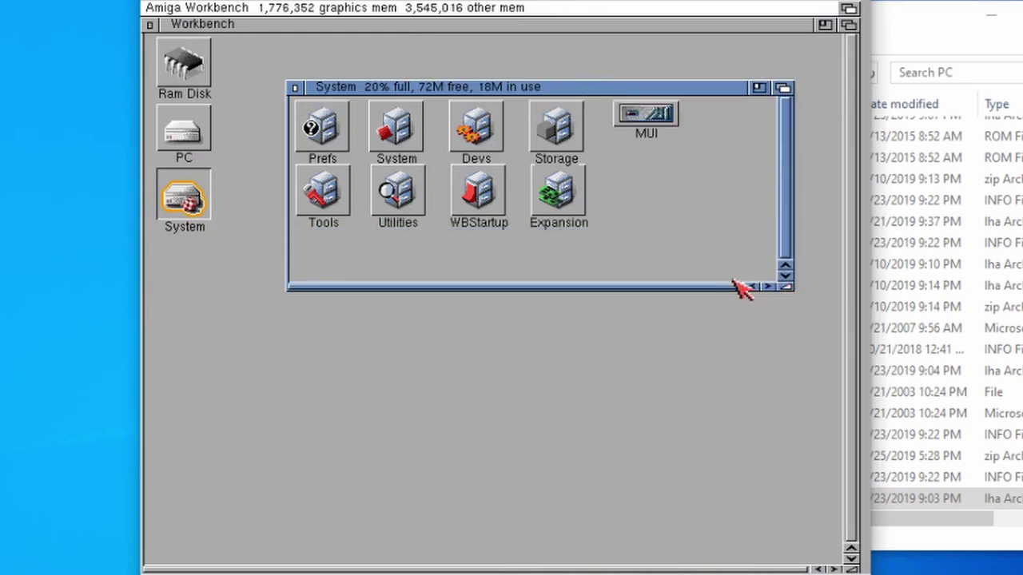
Try to launch IBrowse from its drawer inside System's Tools drawer and dismiss the resulting request
{"action": "double_click", "coordinate": [334, 188]}
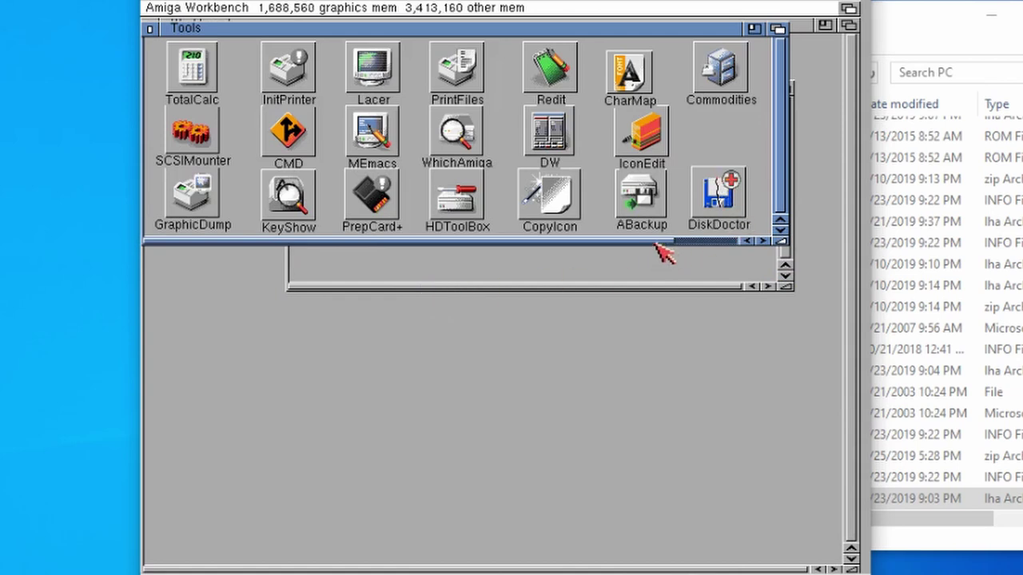
{"action": "left_click", "coordinate": [746, 241]}
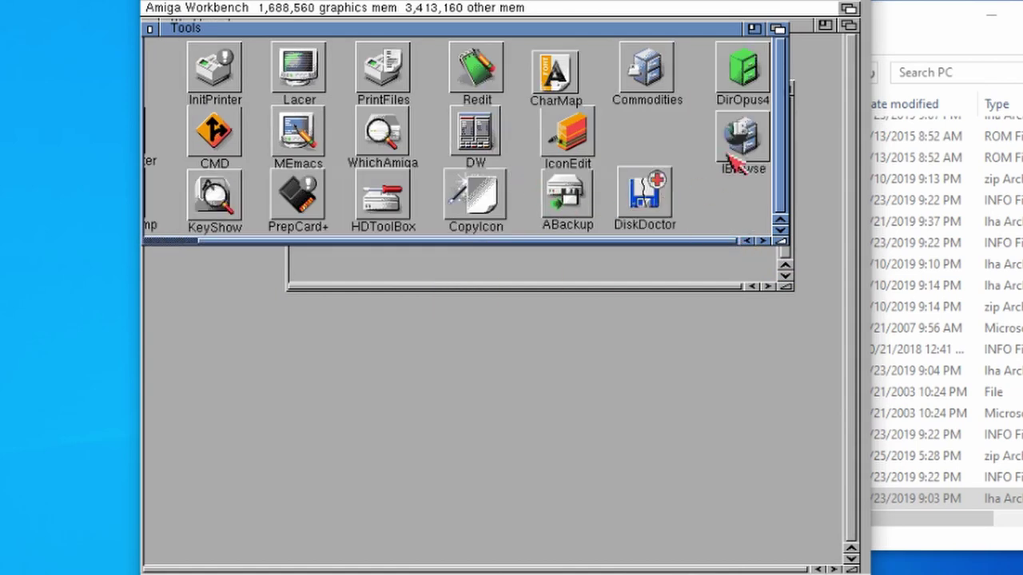
{"action": "double_click", "coordinate": [732, 152]}
{"action": "double_click", "coordinate": [520, 227]}
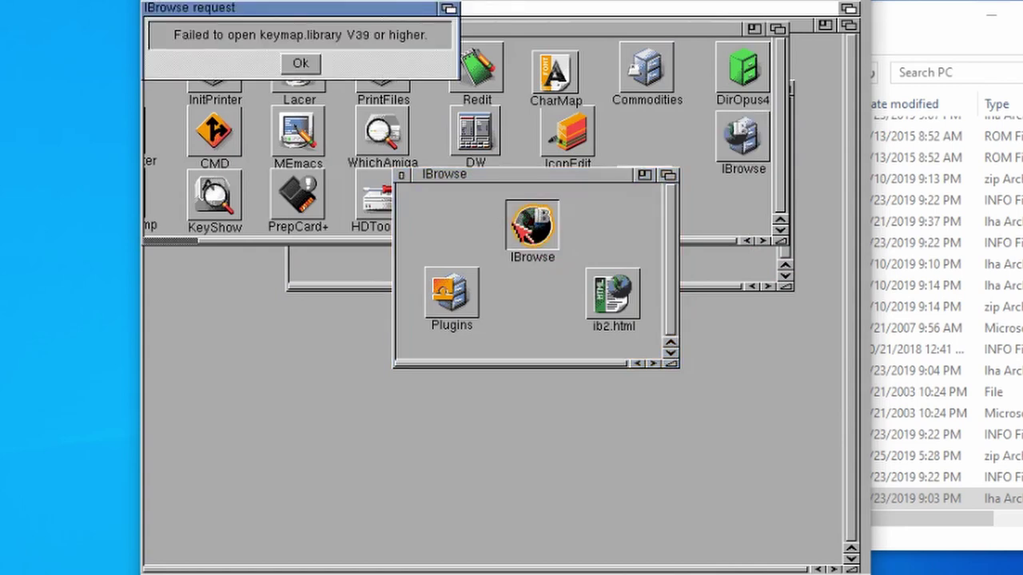
{"action": "left_click", "coordinate": [301, 63]}
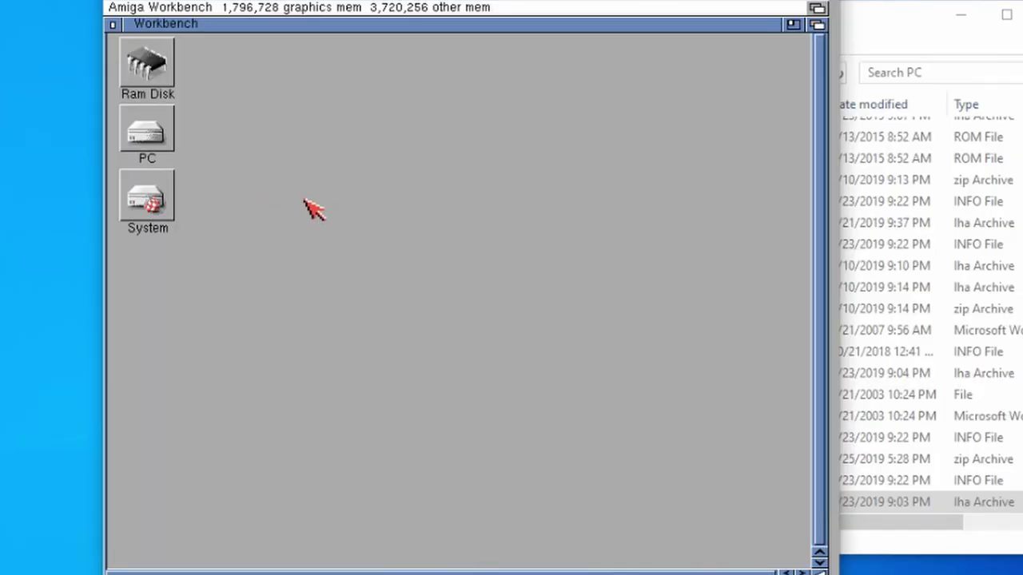
Reopen the IBrowse drawer in System:Tools, try launching IBrowse again, dismiss its request and close the drawer
{"action": "double_click", "coordinate": [151, 203]}
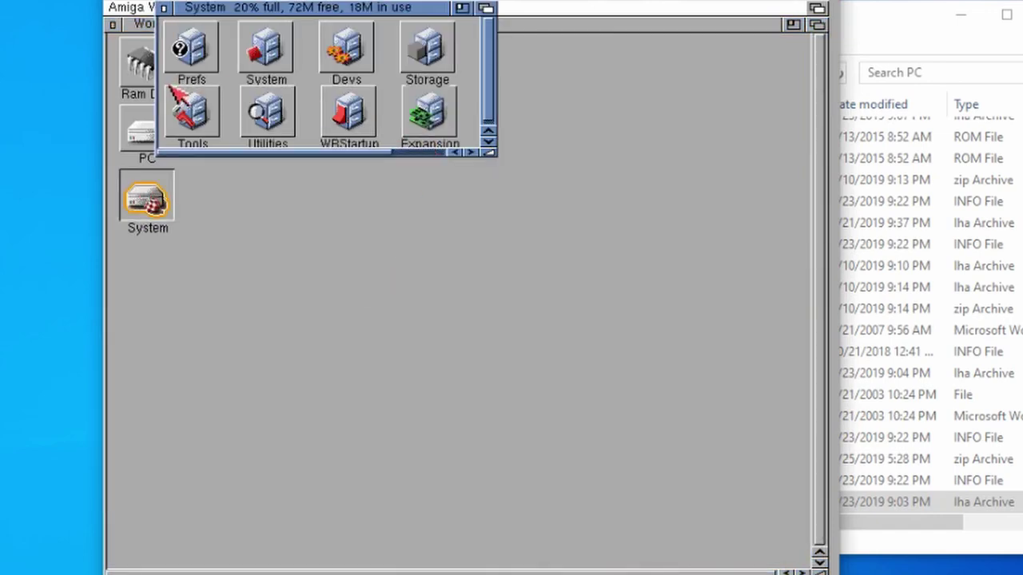
{"action": "double_click", "coordinate": [181, 108]}
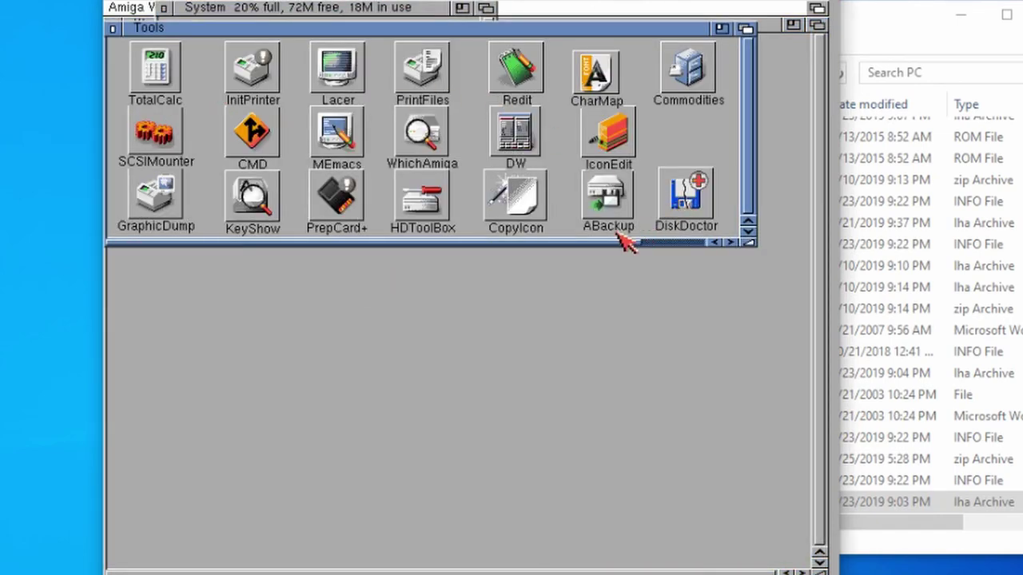
{"action": "left_click_drag", "start_coordinate": [614, 241], "coordinate": [698, 242]}
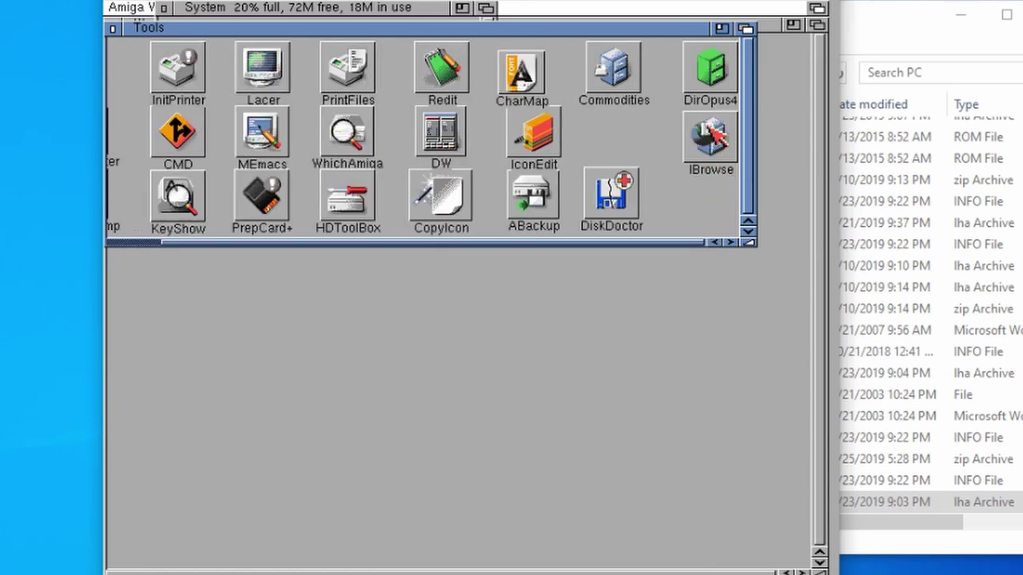
{"action": "double_click", "coordinate": [707, 135]}
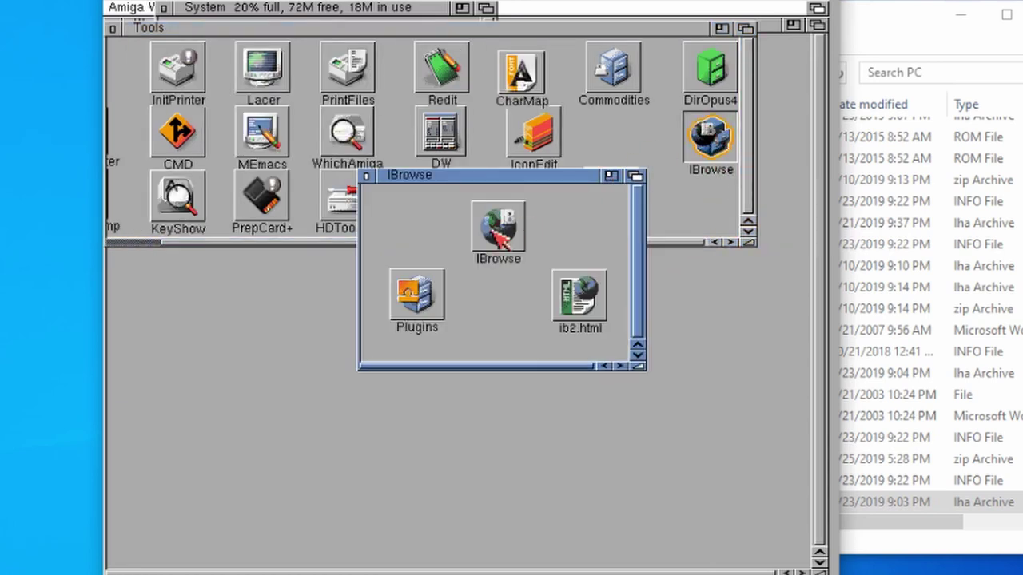
{"action": "left_click", "coordinate": [499, 233]}
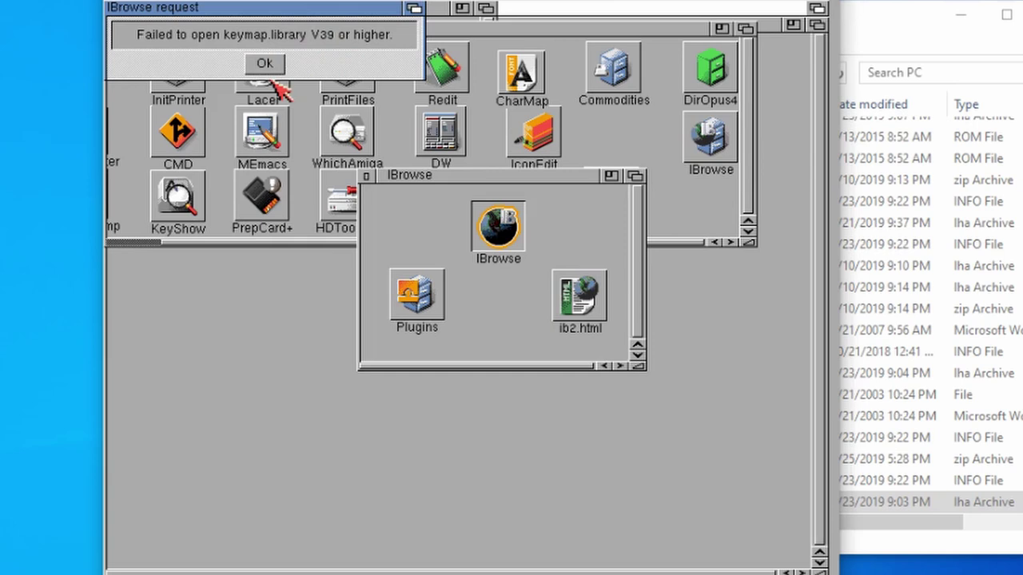
{"action": "left_click", "coordinate": [268, 68]}
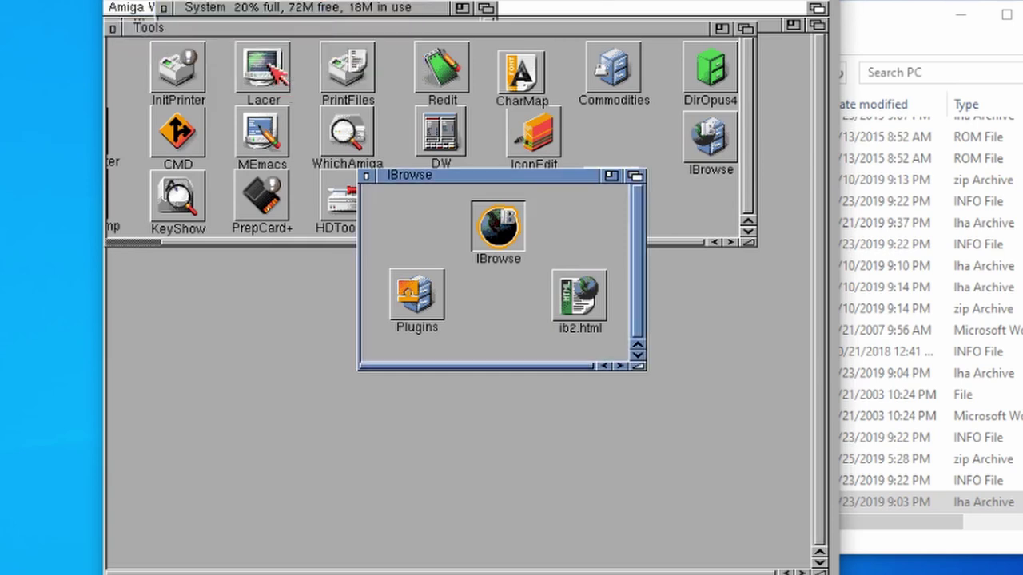
{"action": "left_click", "coordinate": [366, 176]}
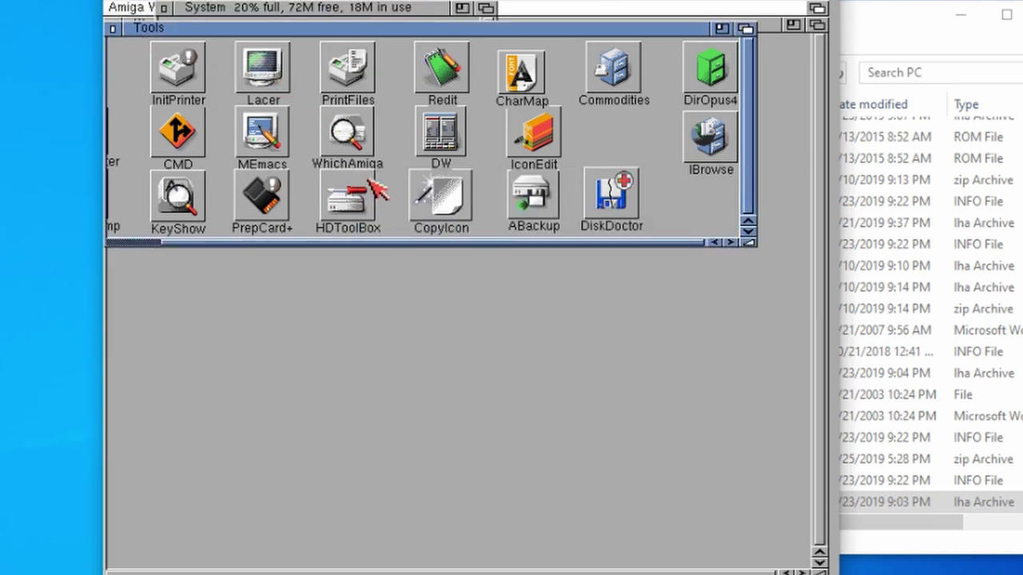
Set the emulator's main ROM to KS ROM v3.1 (A1200) rev 40.68 (512k) and reset the emulated machine
{"action": "key", "text": "F12"}
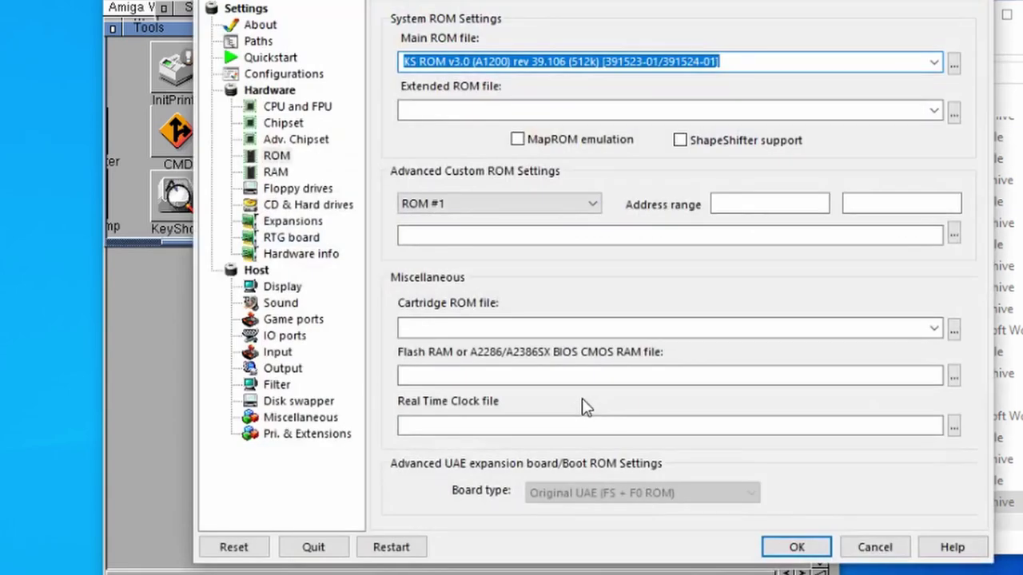
{"action": "left_click", "coordinate": [296, 78]}
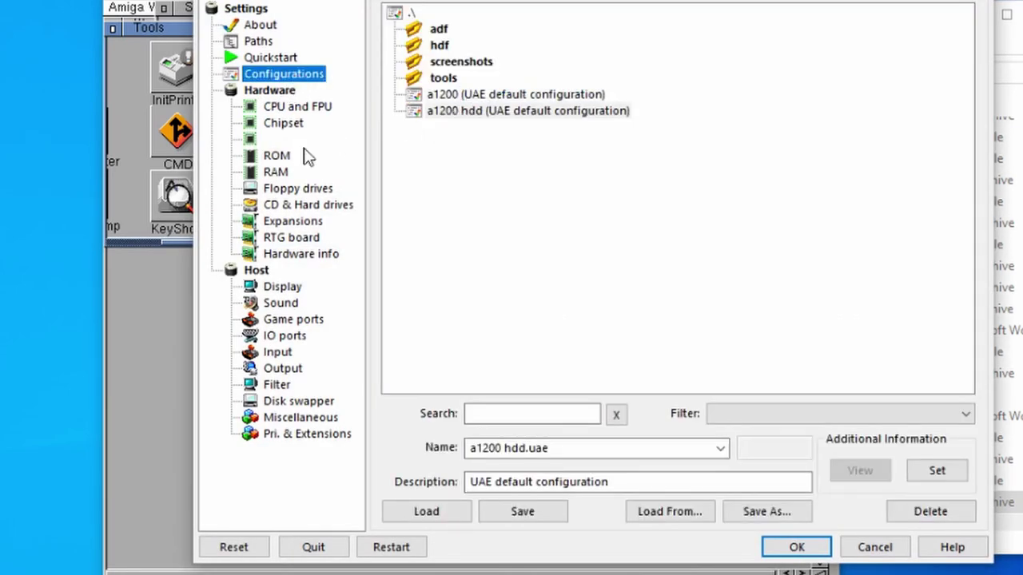
{"action": "left_click", "coordinate": [275, 161]}
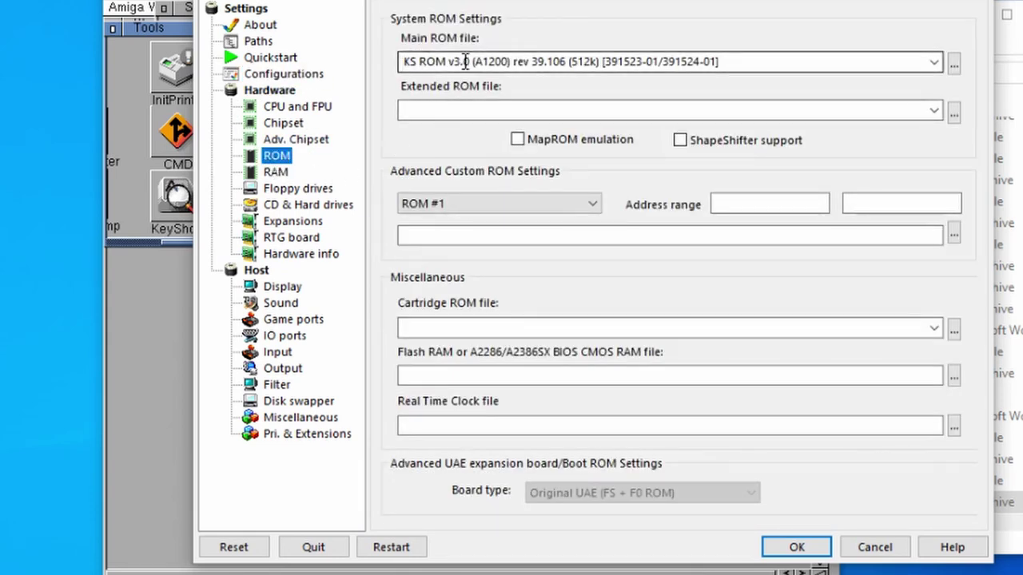
{"action": "left_click", "coordinate": [933, 64]}
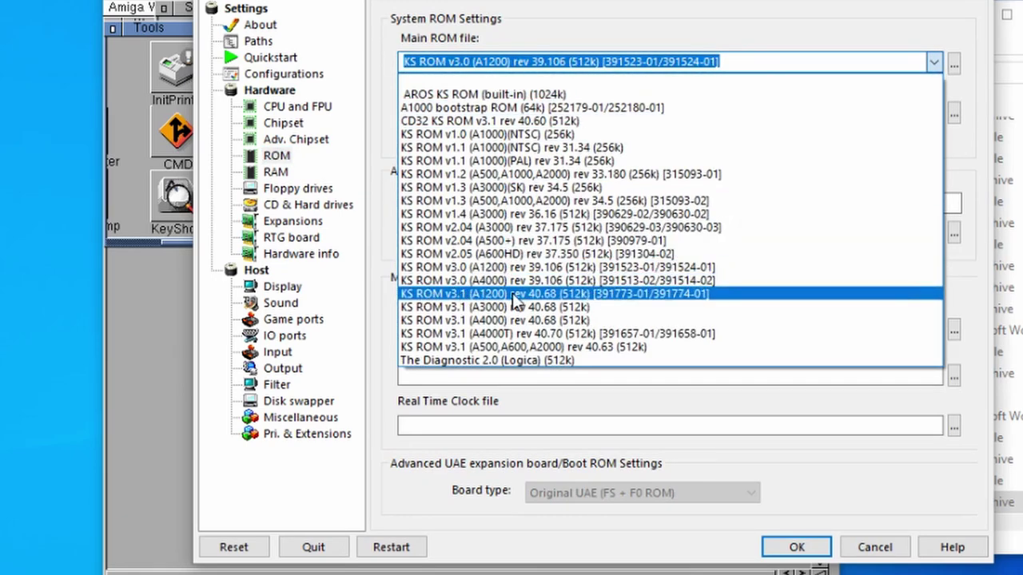
{"action": "left_click", "coordinate": [485, 296]}
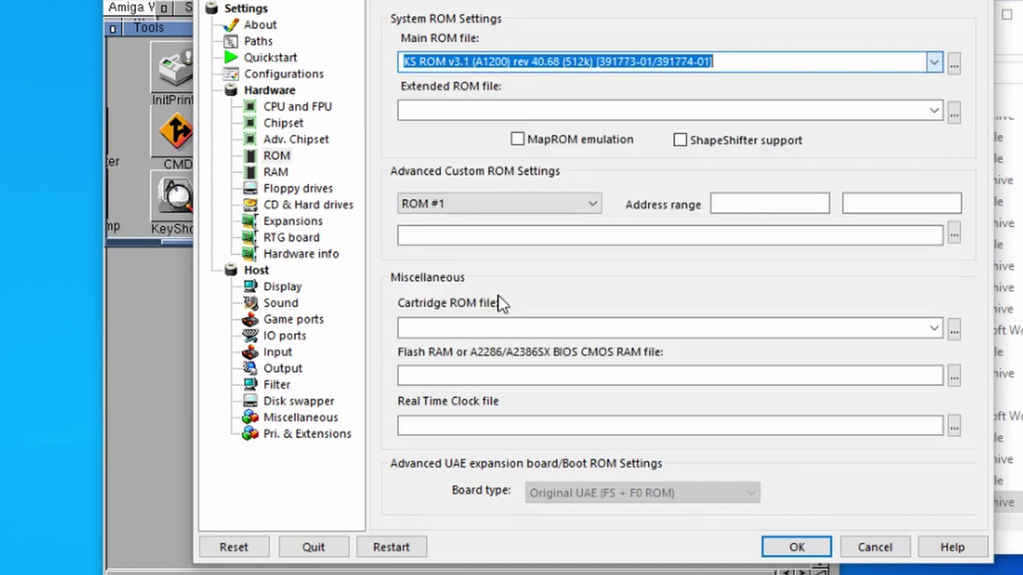
{"action": "left_click", "coordinate": [240, 552]}
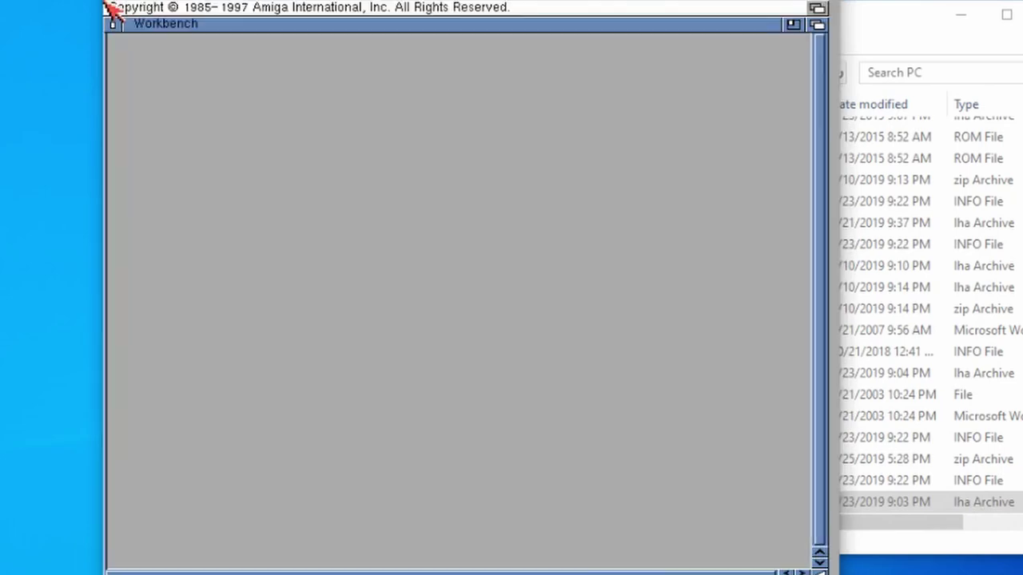
Launch IBrowse from its drawer inside System's Tools drawer and dismiss the demo version notice
{"action": "double_click", "coordinate": [171, 203]}
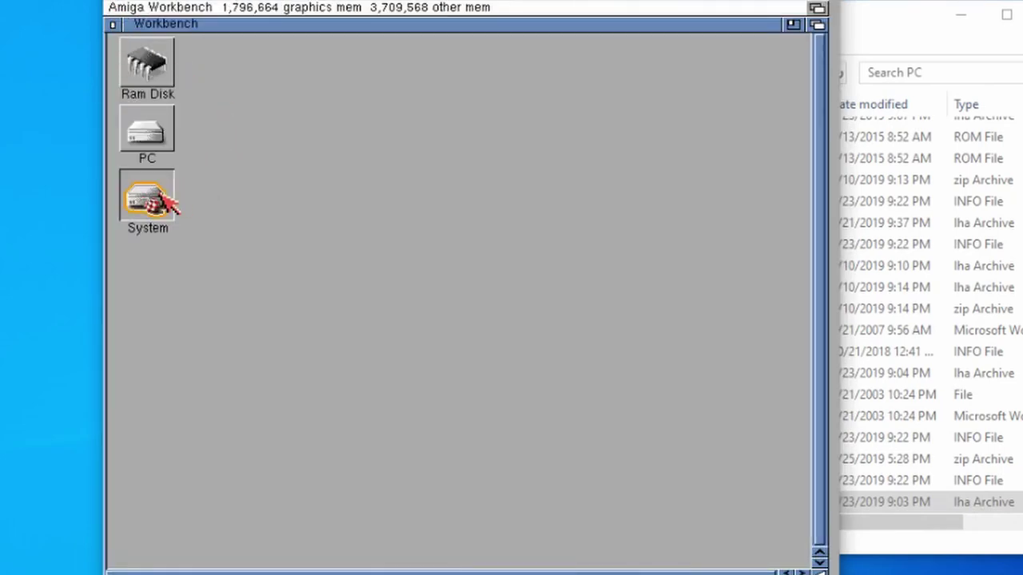
{"action": "double_click", "coordinate": [190, 114]}
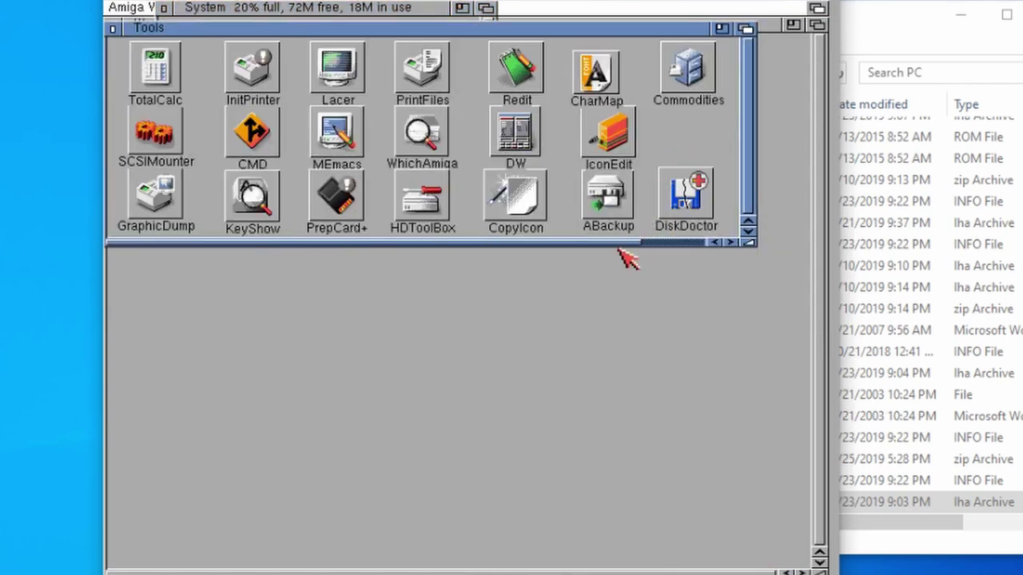
{"action": "left_click_drag", "start_coordinate": [616, 244], "coordinate": [714, 242]}
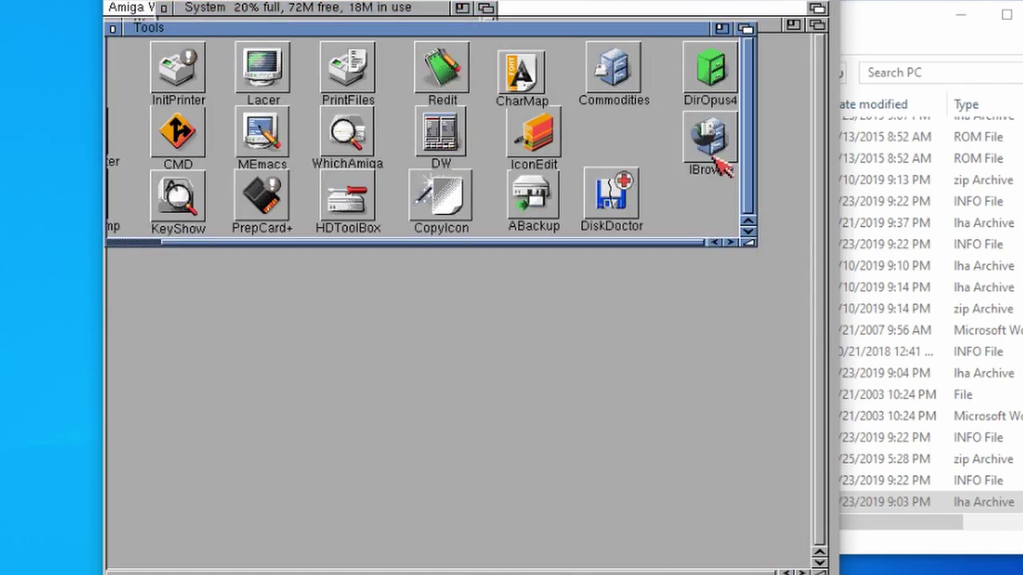
{"action": "double_click", "coordinate": [713, 145]}
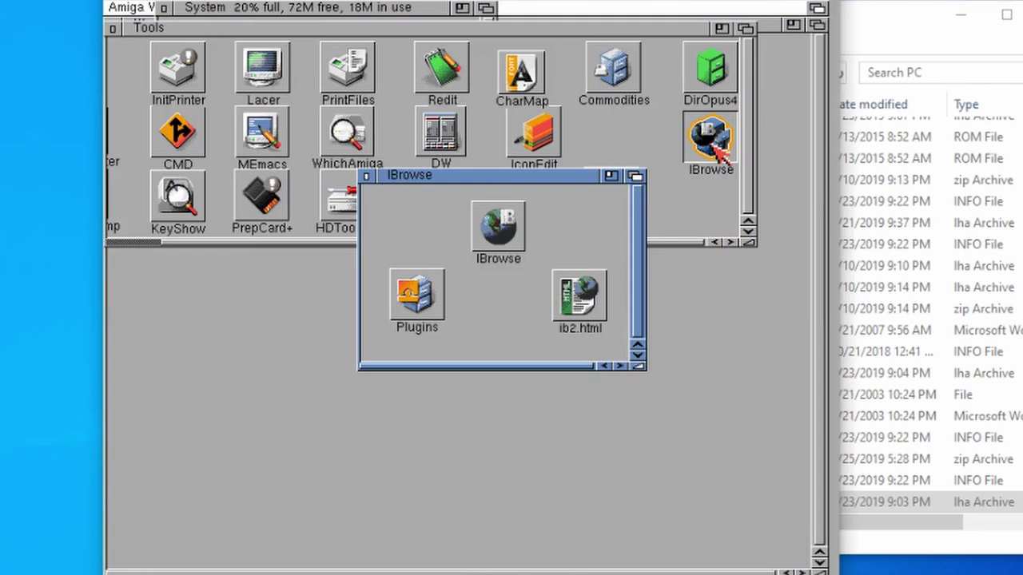
{"action": "left_click", "coordinate": [512, 230]}
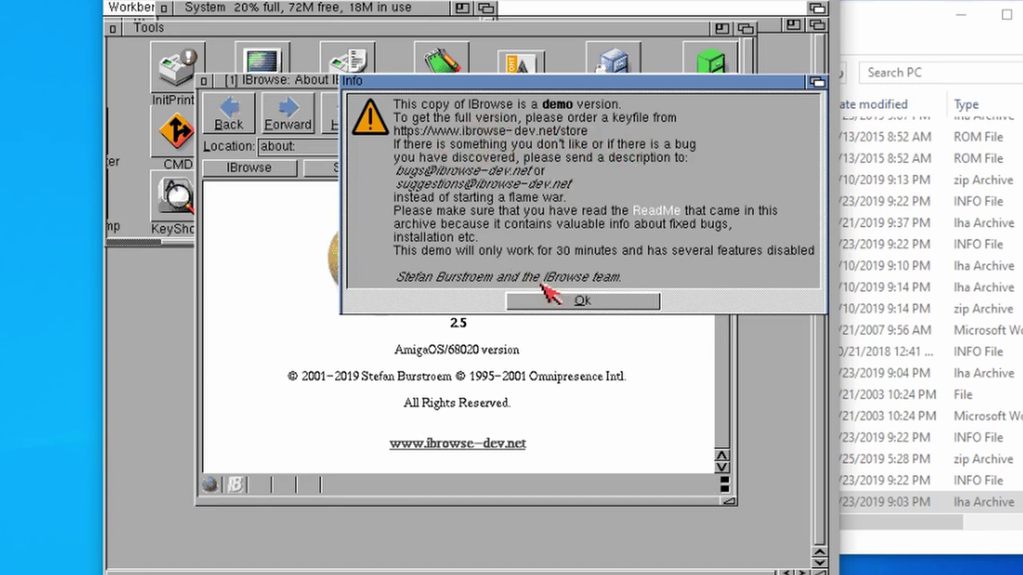
{"action": "left_click", "coordinate": [582, 301]}
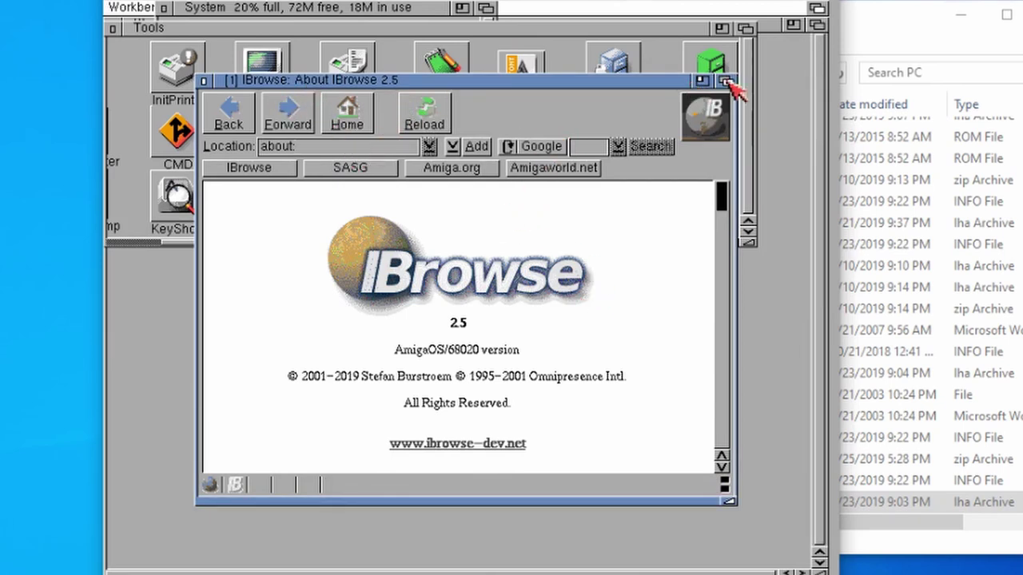
Move the IBrowse browser window toward the Workbench screen's upper-left corner and enlarge it to nearly fill the screen
{"action": "left_click", "coordinate": [725, 81]}
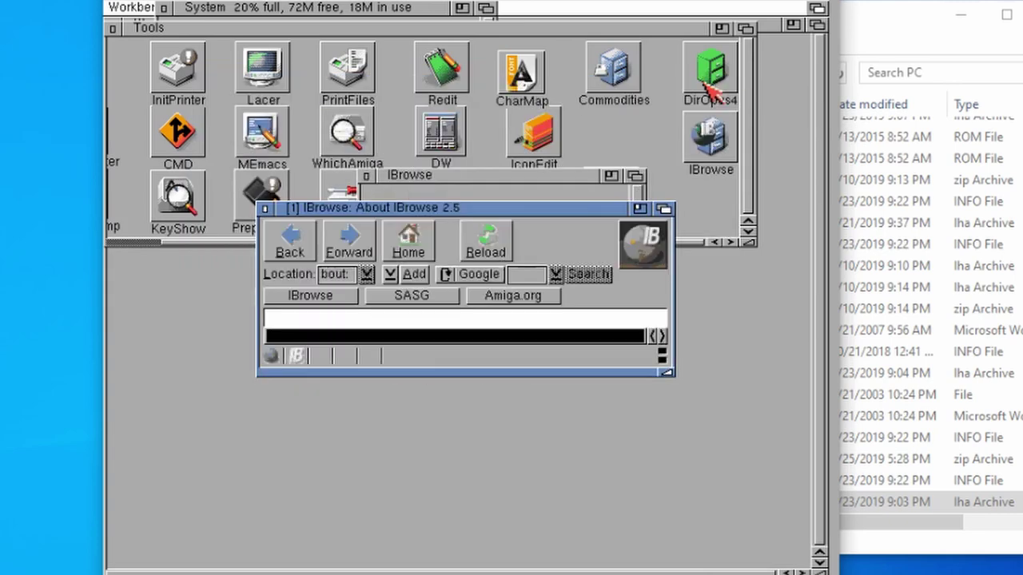
{"action": "left_click", "coordinate": [663, 208]}
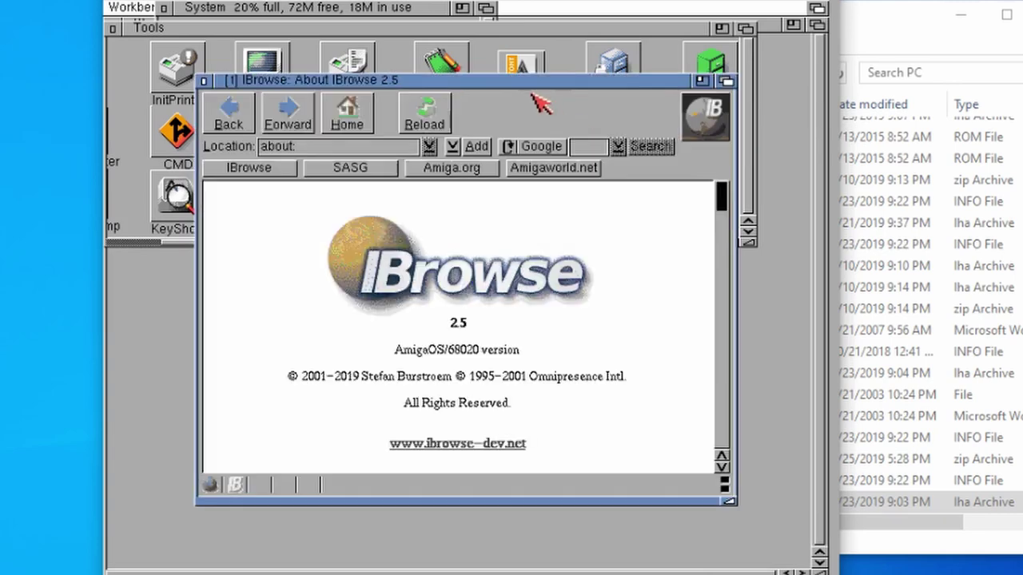
{"action": "left_click_drag", "start_coordinate": [536, 90], "coordinate": [454, 45]}
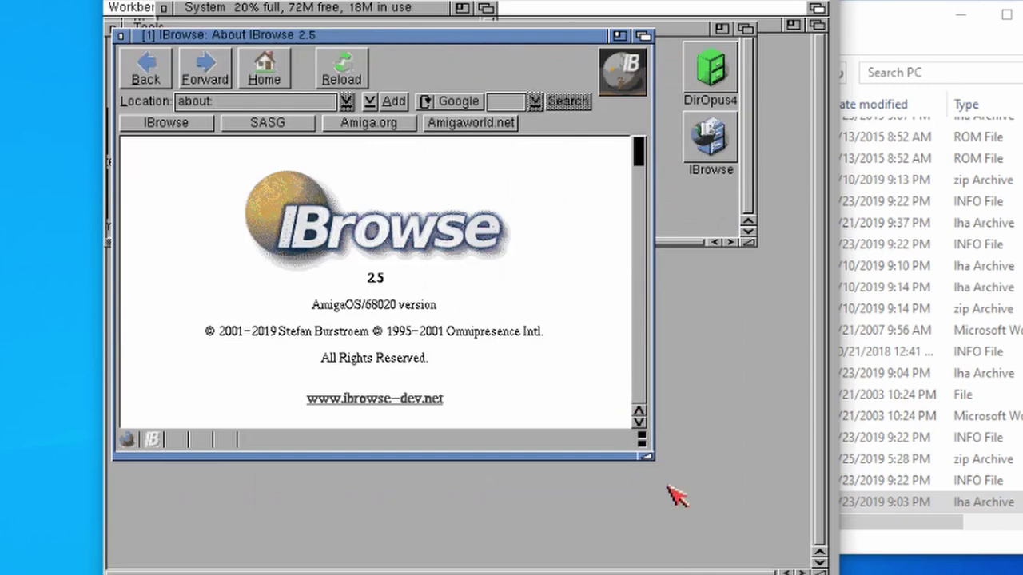
{"action": "left_click_drag", "start_coordinate": [651, 457], "coordinate": [817, 552]}
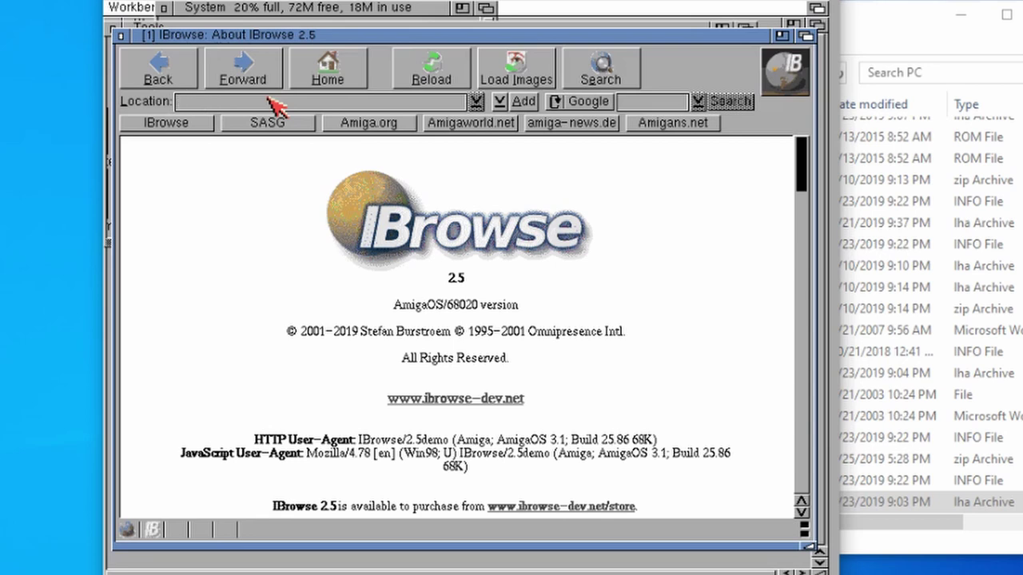
{"action": "left_click", "coordinate": [272, 103]}
{"action": "key", "text": "Return"}
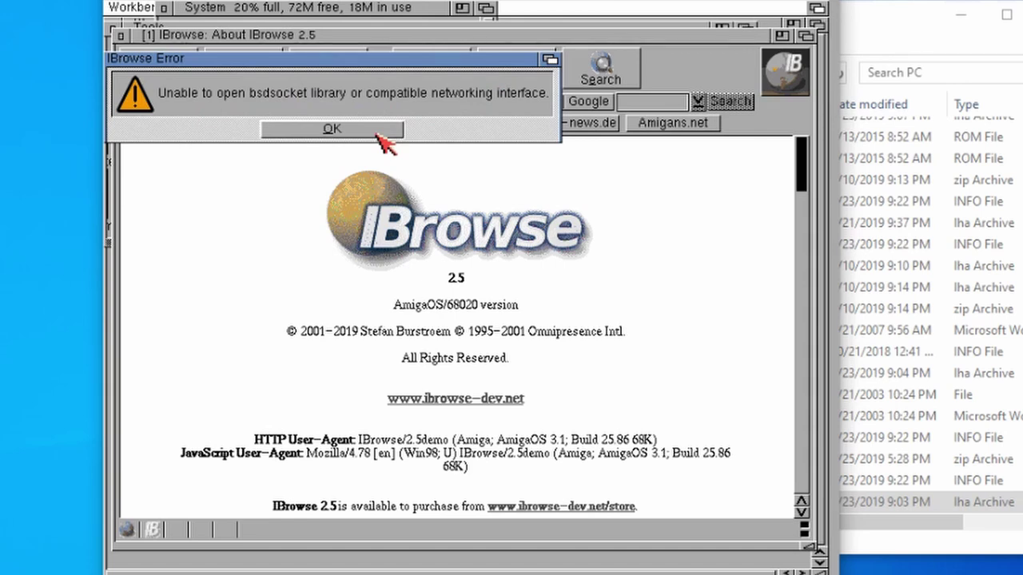
{"action": "left_click", "coordinate": [376, 133]}
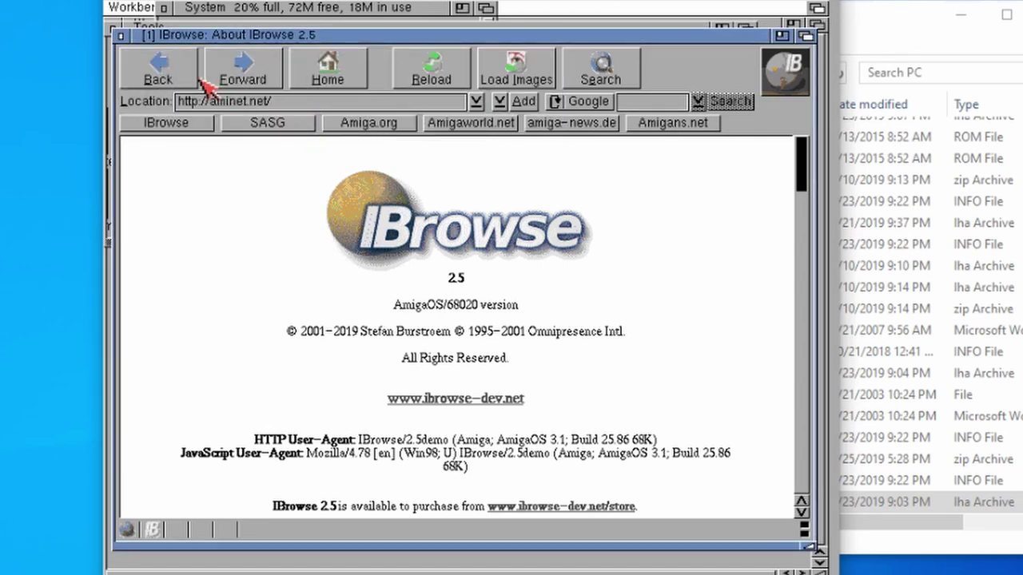
Quit IBrowse and close its drawer window
{"action": "left_click", "coordinate": [119, 36]}
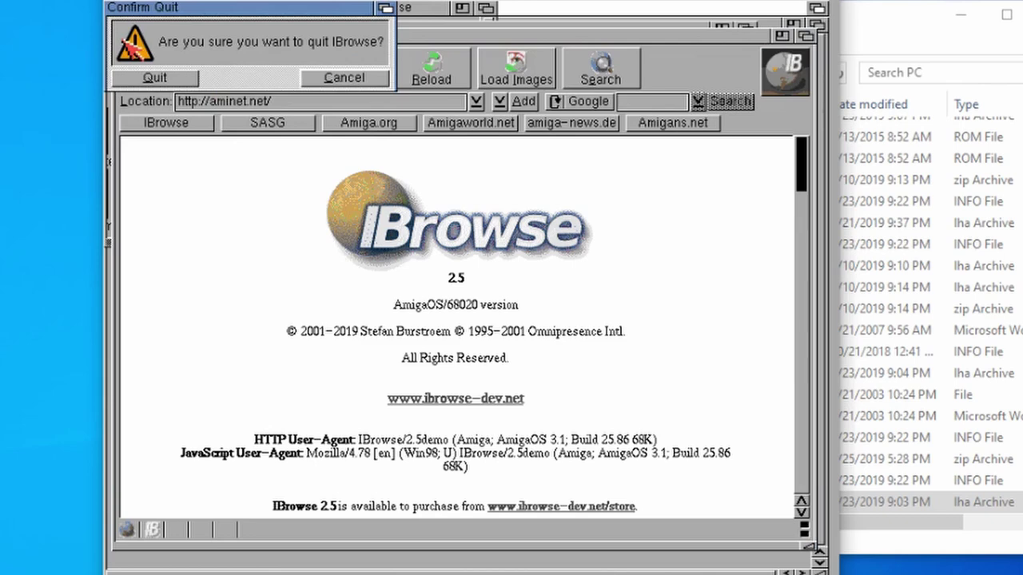
{"action": "left_click", "coordinate": [155, 78]}
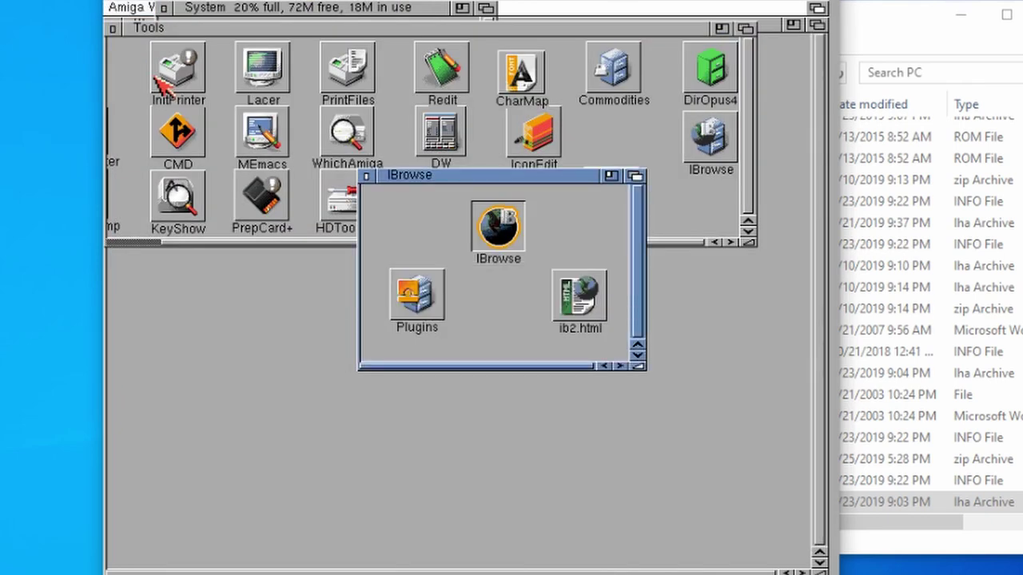
{"action": "left_click", "coordinate": [366, 175]}
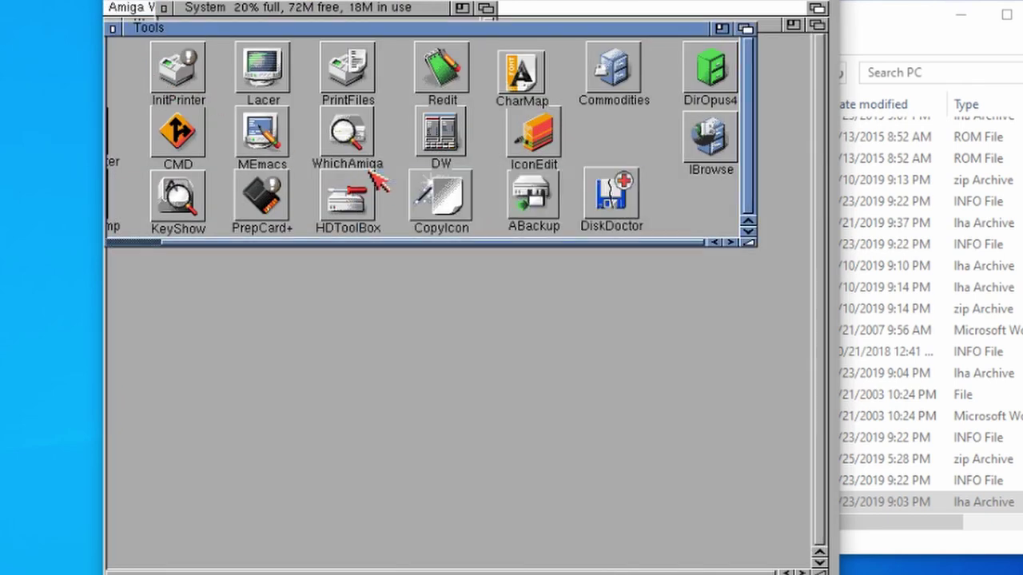
Restart the emulator to its startup settings and enable the bsdsocket.library expansion
{"action": "key", "text": "F12"}
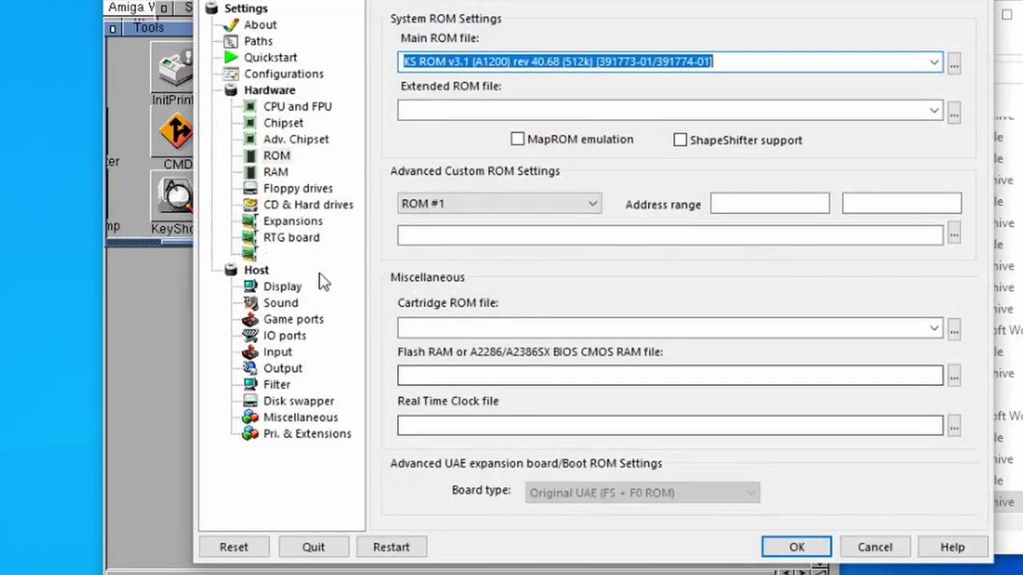
{"action": "left_click", "coordinate": [409, 549]}
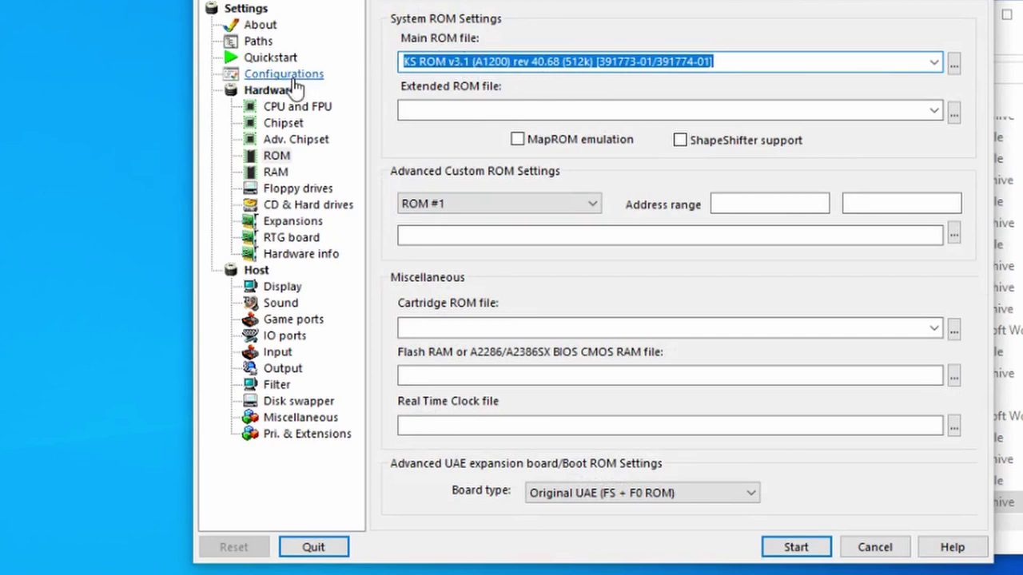
{"action": "left_click", "coordinate": [281, 156]}
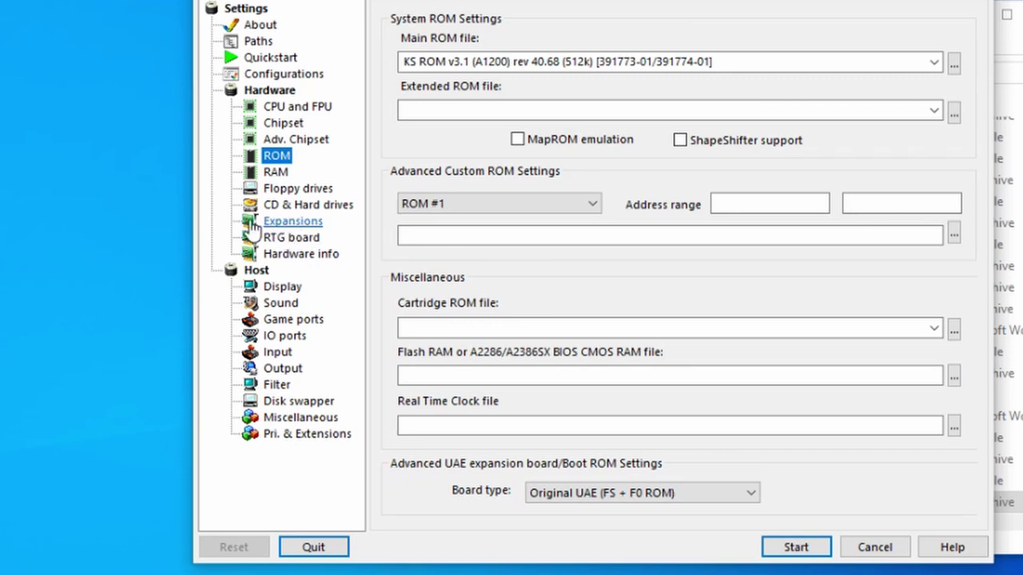
{"action": "left_click", "coordinate": [315, 231]}
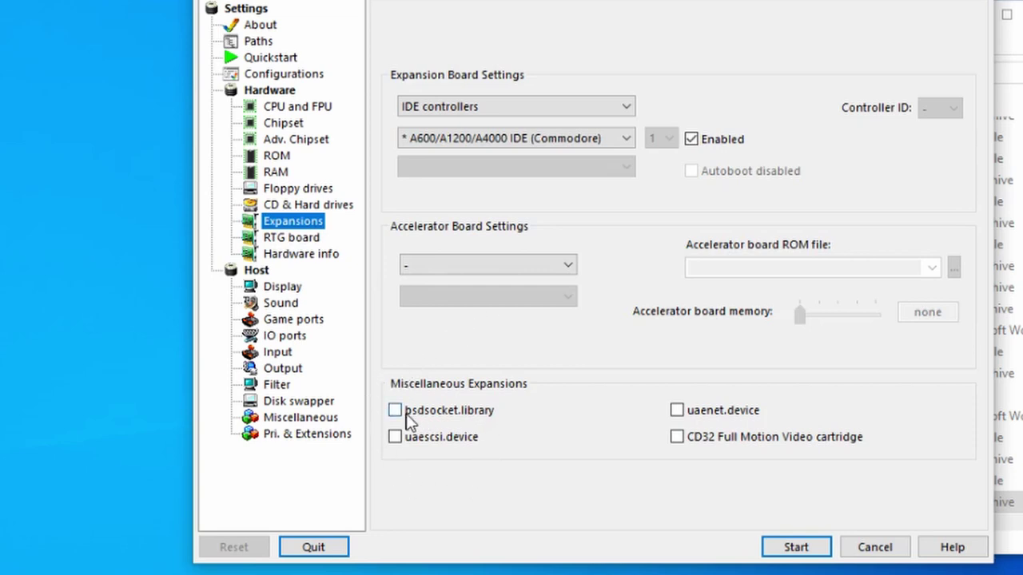
{"action": "mouse_move", "coordinate": [424, 426]}
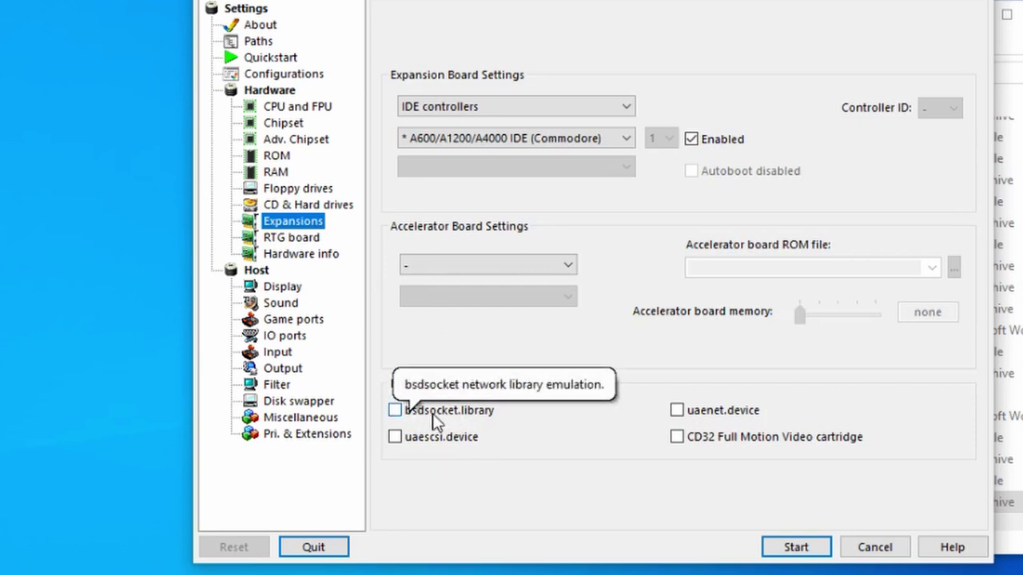
{"action": "left_click", "coordinate": [397, 412]}
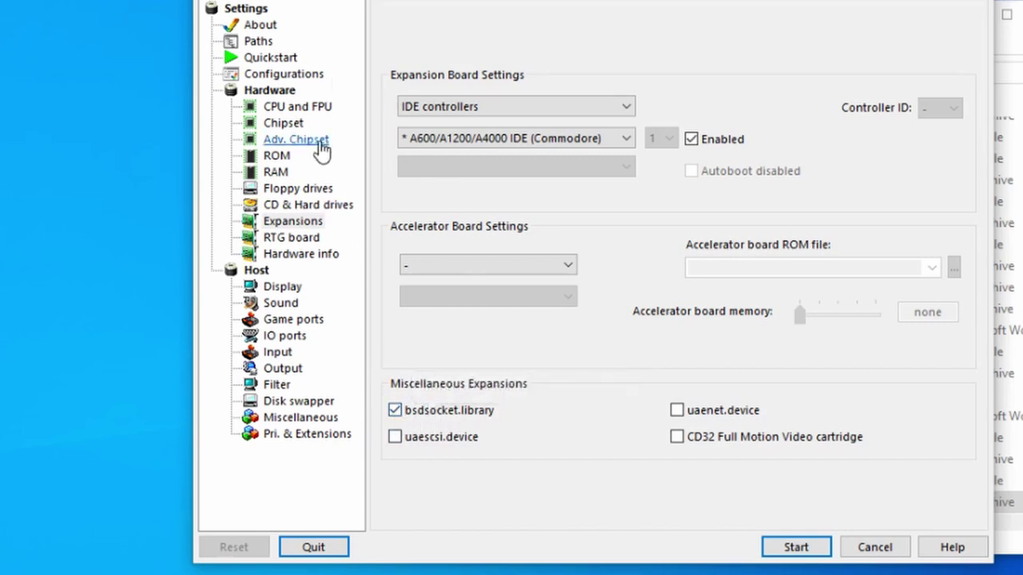
Review the ROM setting, save the settings to the a1200 hdd configuration and start the emulation
{"action": "left_click", "coordinate": [282, 159]}
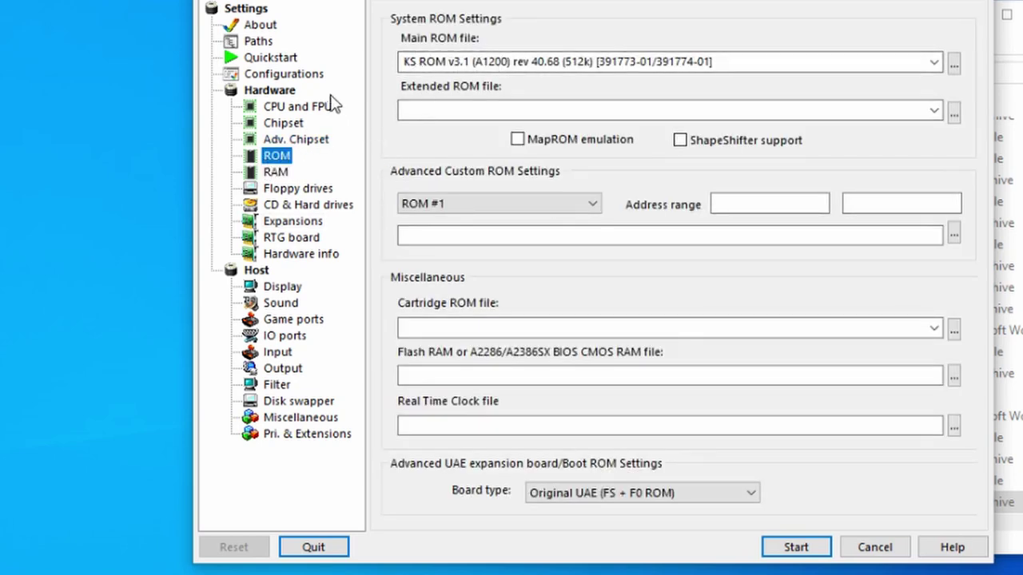
{"action": "left_click", "coordinate": [295, 77]}
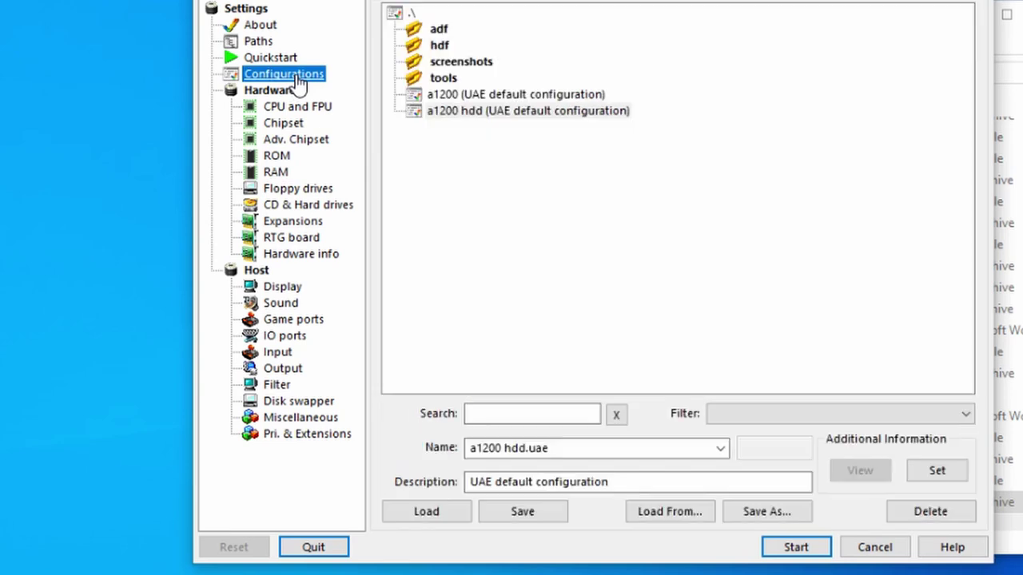
{"action": "left_click", "coordinate": [440, 115]}
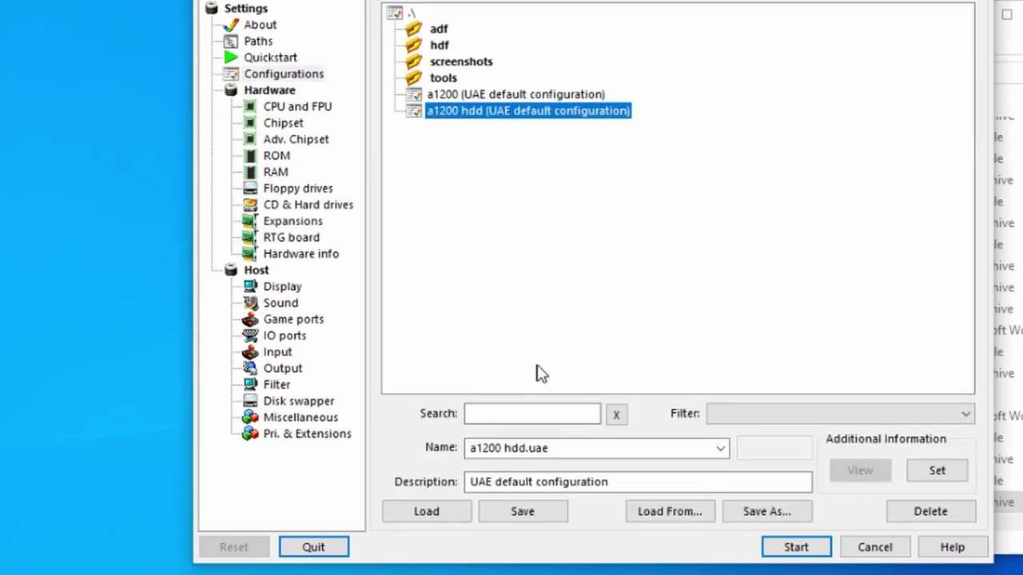
{"action": "left_click", "coordinate": [530, 515]}
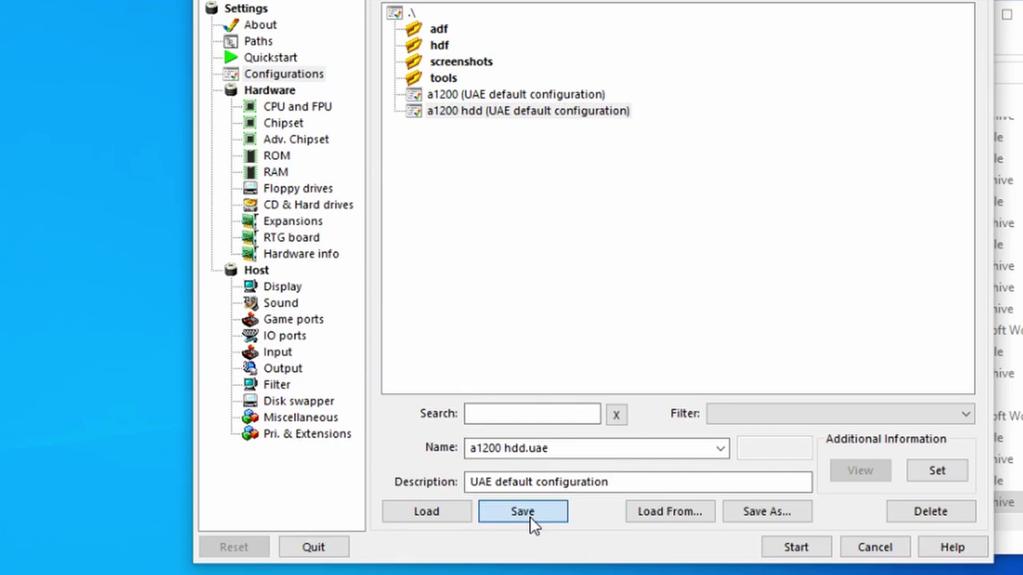
{"action": "left_click", "coordinate": [809, 552]}
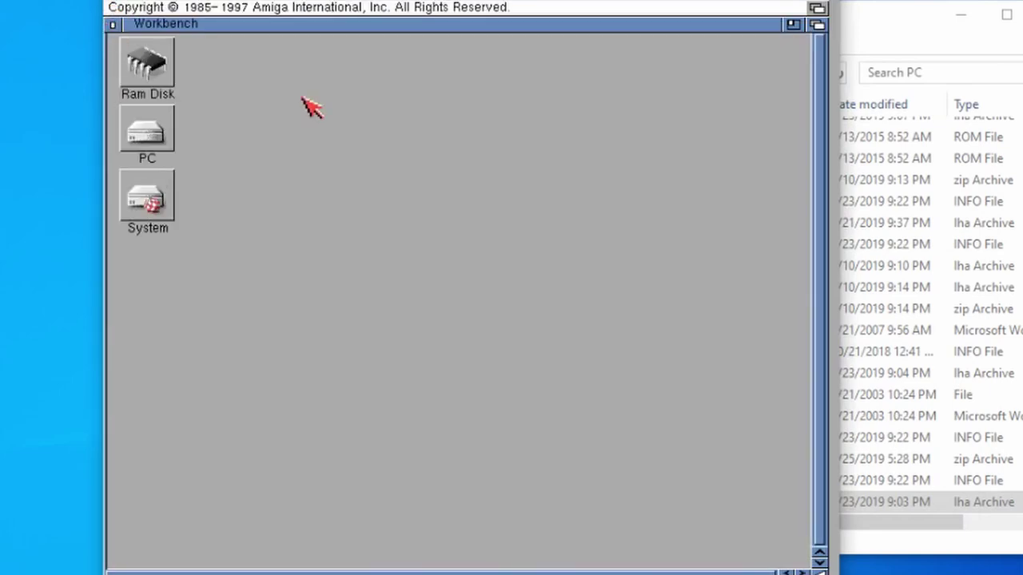
Launch IBrowse from its drawer inside the System disk's Tools drawer and dismiss the demo version notice
{"action": "double_click", "coordinate": [152, 193]}
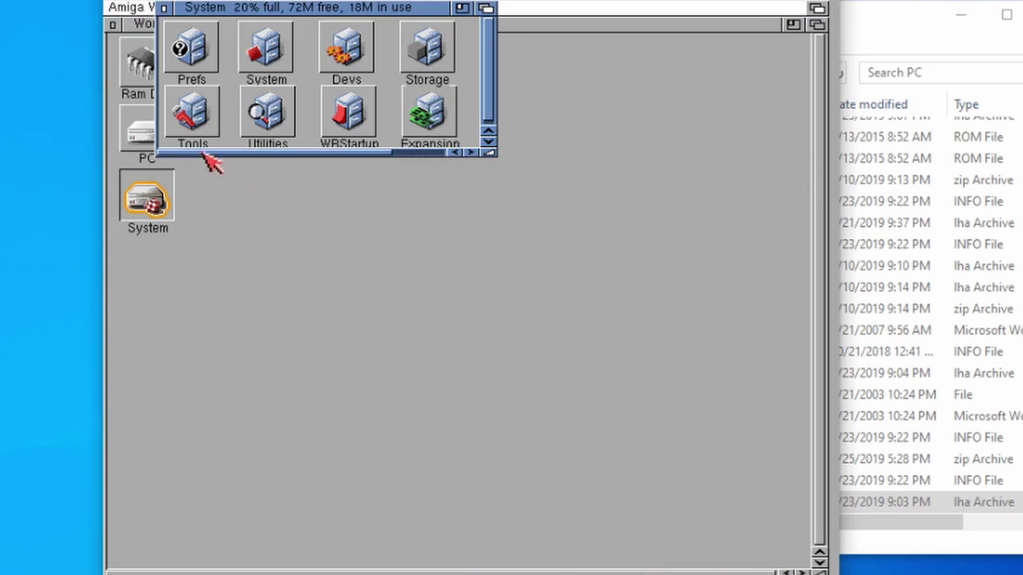
{"action": "left_click", "coordinate": [192, 114]}
{"action": "double_click", "coordinate": [192, 114]}
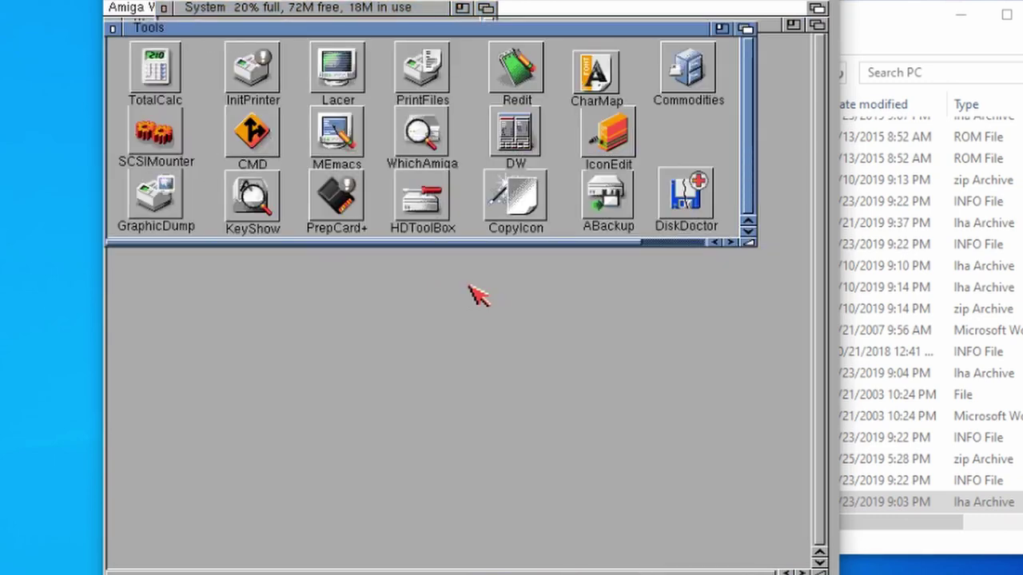
{"action": "left_click", "coordinate": [730, 242]}
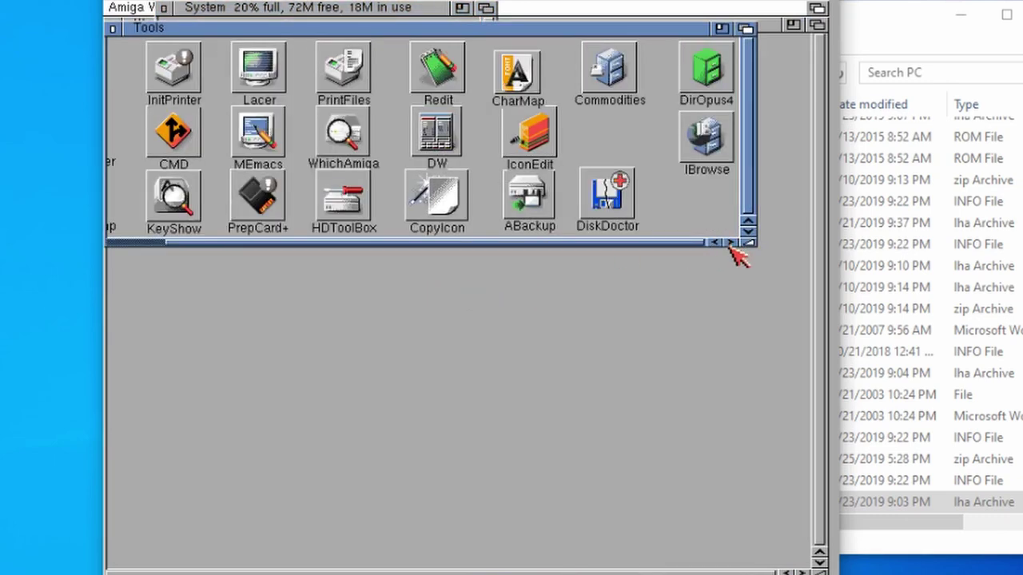
{"action": "double_click", "coordinate": [706, 144]}
{"action": "left_click", "coordinate": [498, 228]}
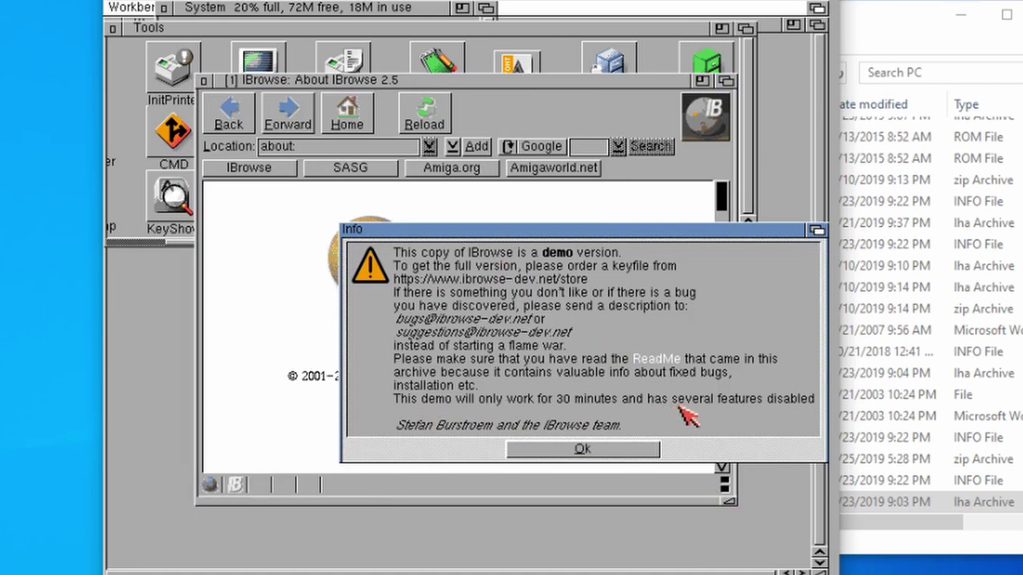
{"action": "left_click", "coordinate": [650, 453]}
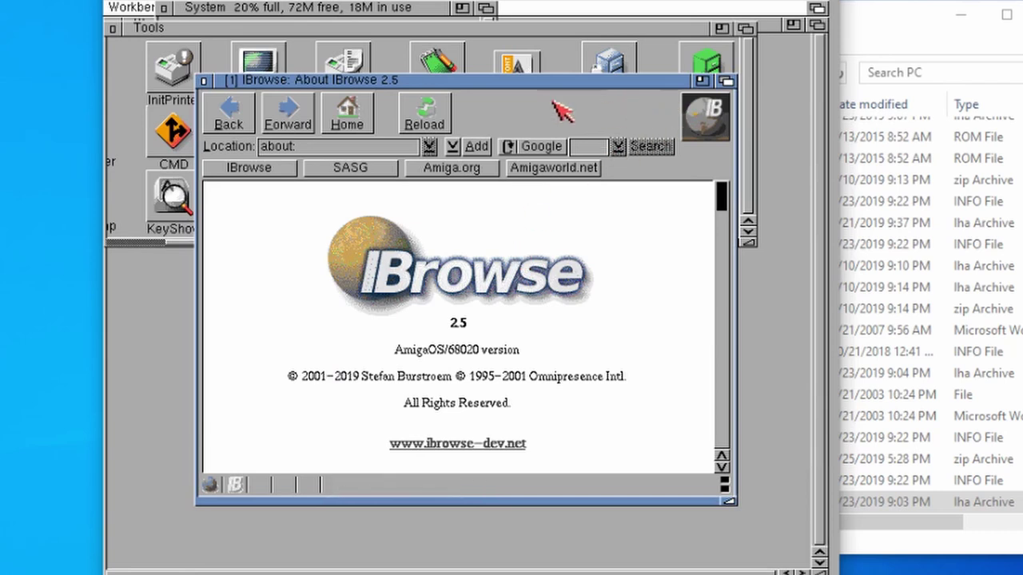
Reposition and enlarge the IBrowse window, load aminet.net and look through the latest packages page
{"action": "left_click_drag", "start_coordinate": [490, 83], "coordinate": [430, 22]}
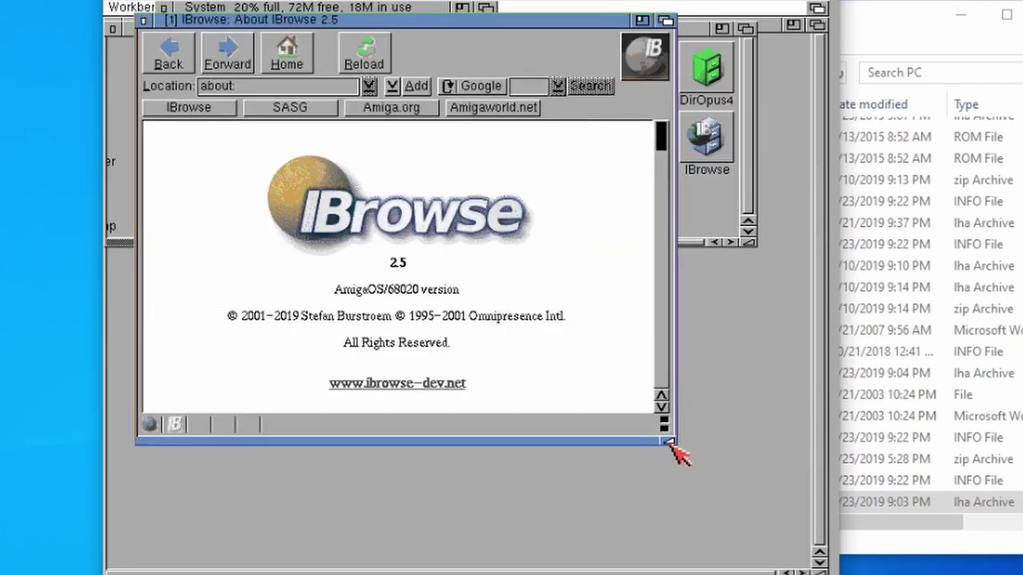
{"action": "left_click_drag", "start_coordinate": [669, 441], "coordinate": [797, 558]}
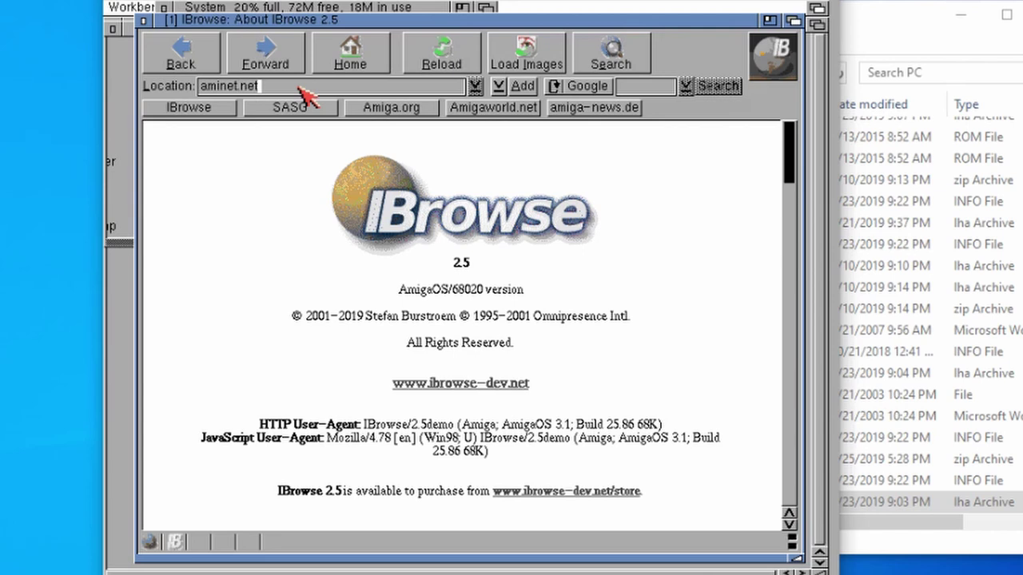
{"action": "key", "text": "Return"}
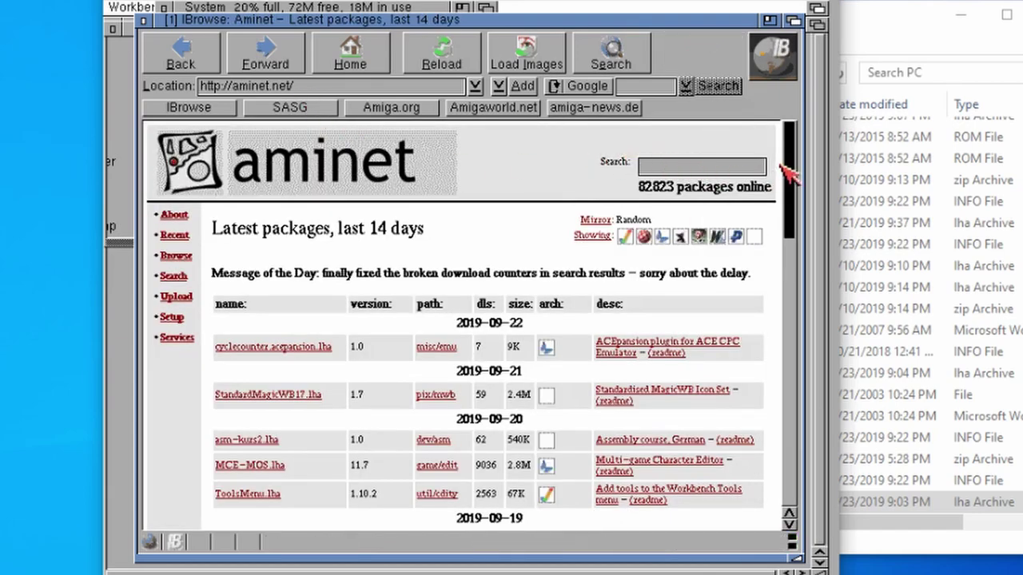
{"action": "left_click_drag", "start_coordinate": [786, 165], "coordinate": [803, 219]}
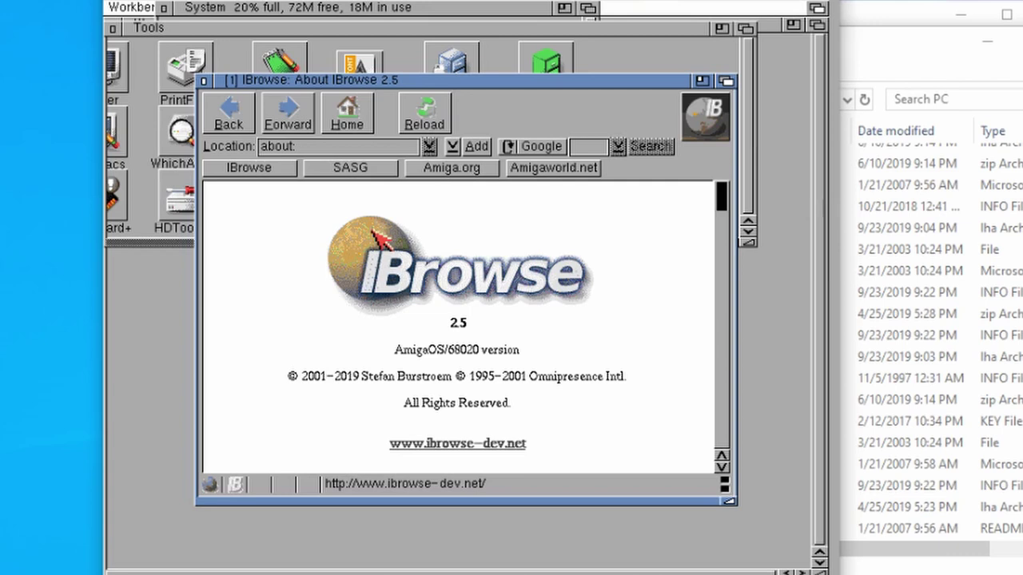
{"action": "mouse_move", "coordinate": [376, 234]}
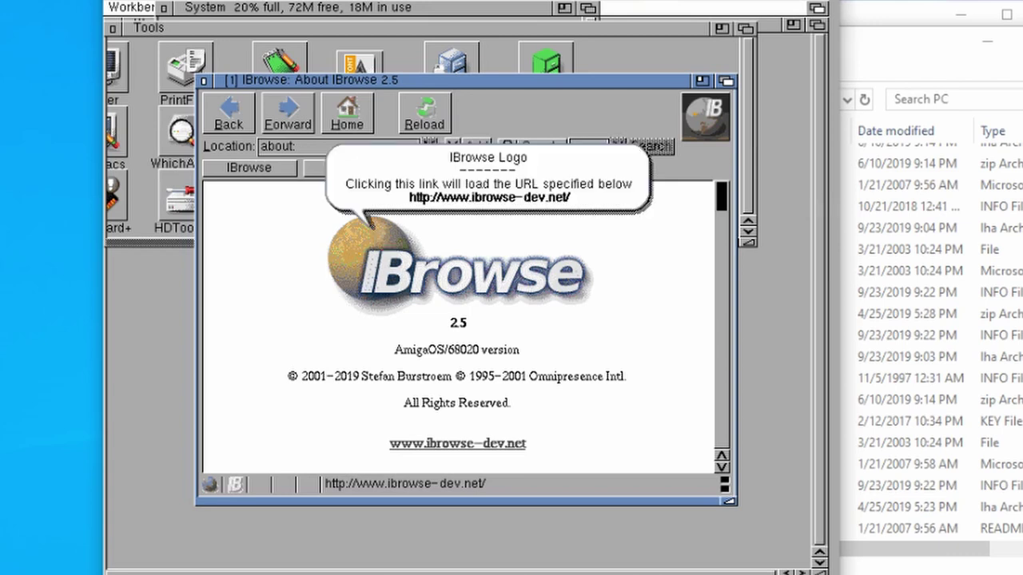